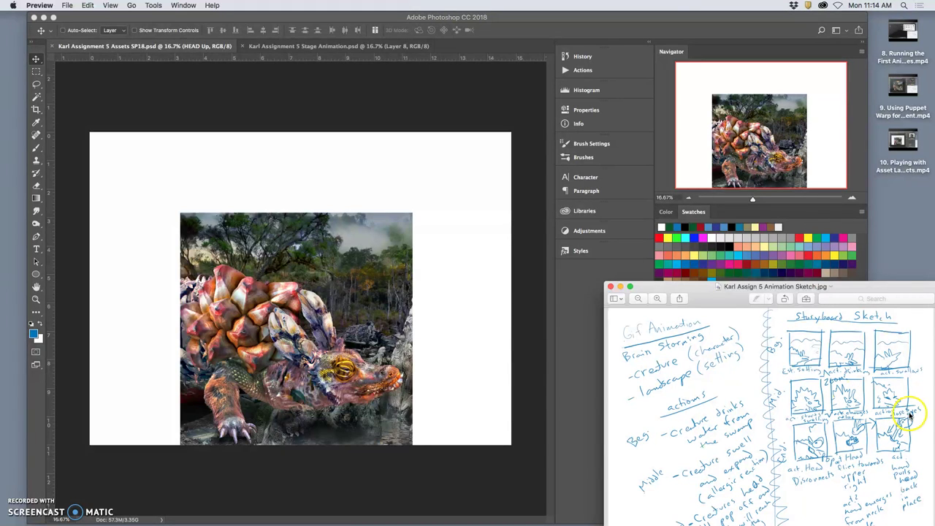
- Switch to Photoshop and look at the Stage Animation document, returning to the Assets document
{"action": "left_click", "coordinate": [449, 319]}
{"action": "left_click", "coordinate": [339, 46]}
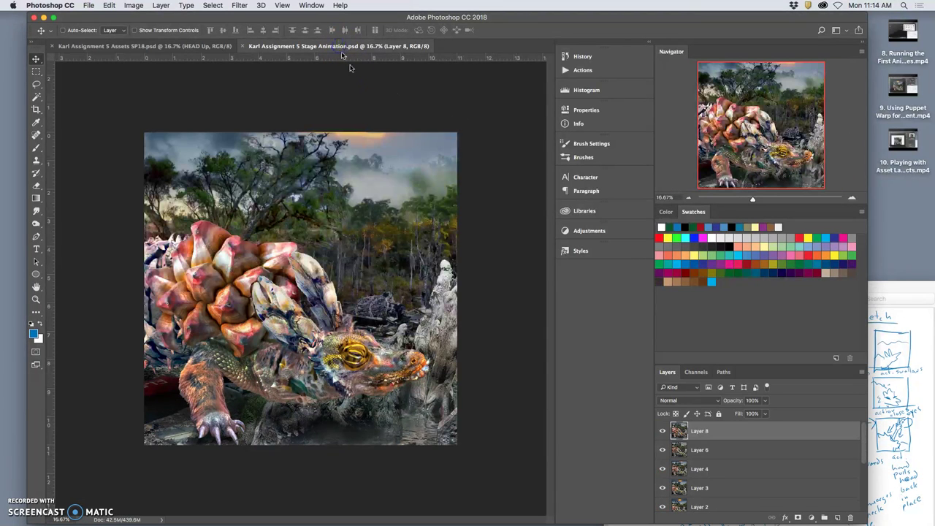
{"action": "left_click", "coordinate": [206, 46]}
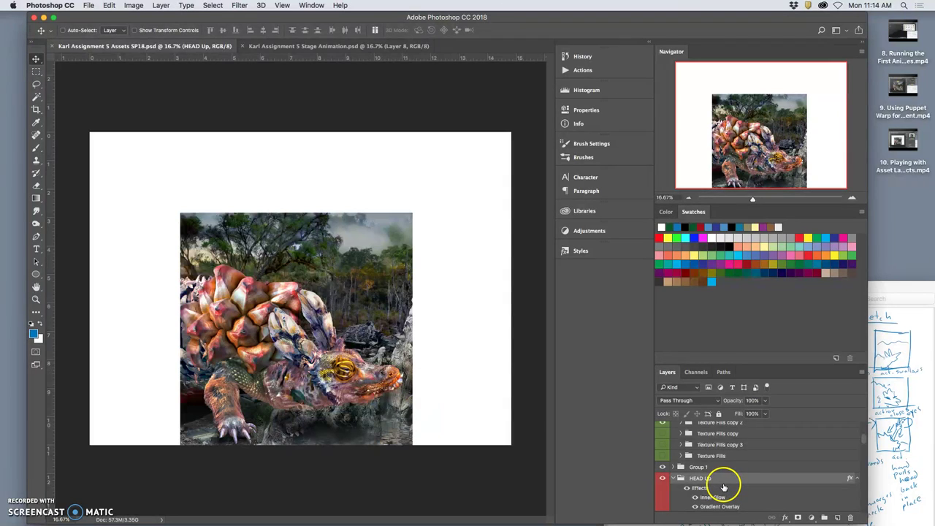
- In the HEAD Up group, show the EYES closing group and hide its closed eye layer, keeping squinting eye shown
{"action": "scroll", "coordinate": [719, 491], "scroll_direction": "down", "scroll_amount": 1}
{"action": "scroll", "coordinate": [718, 491], "scroll_direction": "down", "scroll_amount": 3}
{"action": "left_click", "coordinate": [679, 484]}
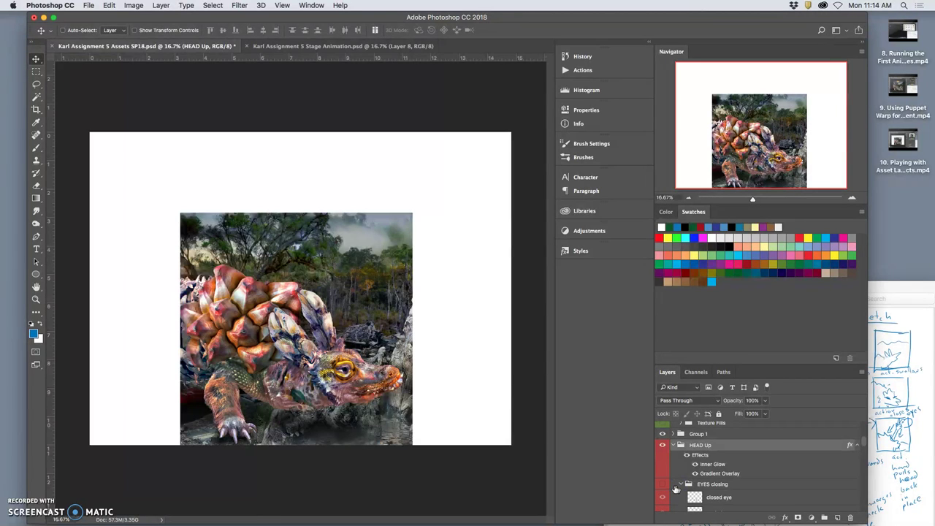
{"action": "scroll", "coordinate": [664, 484], "scroll_direction": "down", "scroll_amount": 2}
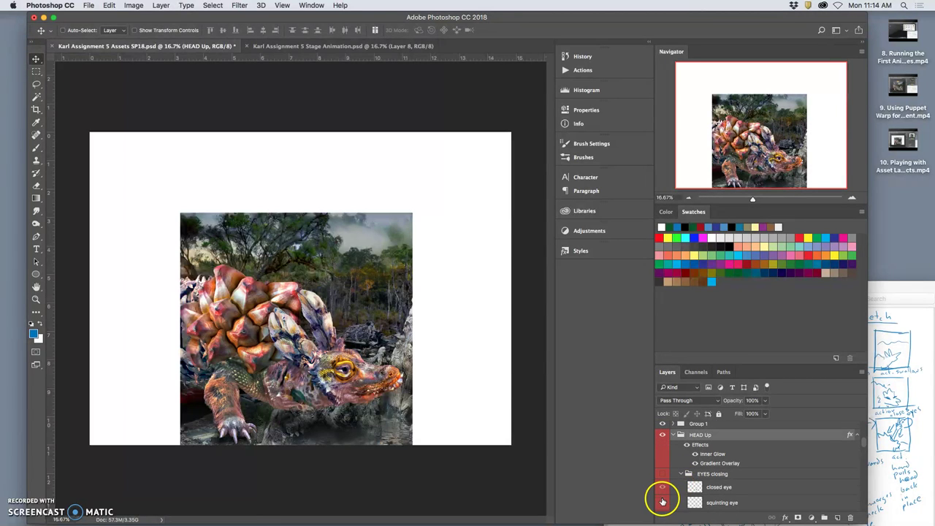
{"action": "left_click", "coordinate": [662, 475]}
{"action": "left_click", "coordinate": [662, 488]}
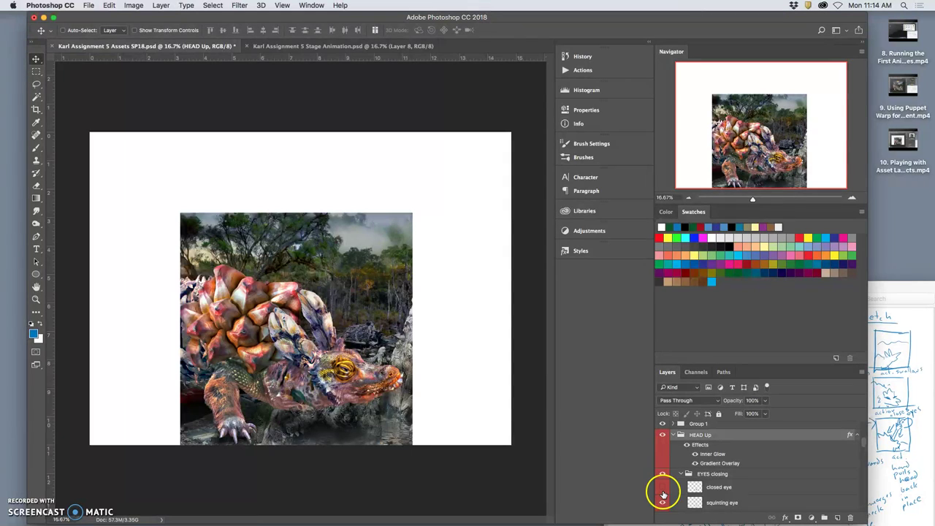
- Free-transform the squinting eye layer to nudge it into place over the creature's eye
{"action": "left_click", "coordinate": [711, 504]}
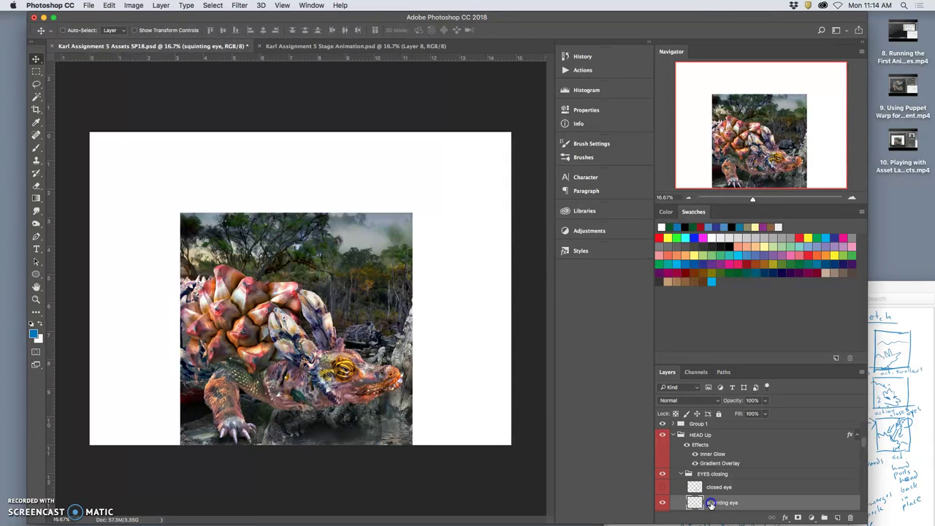
{"action": "key", "text": "super+t"}
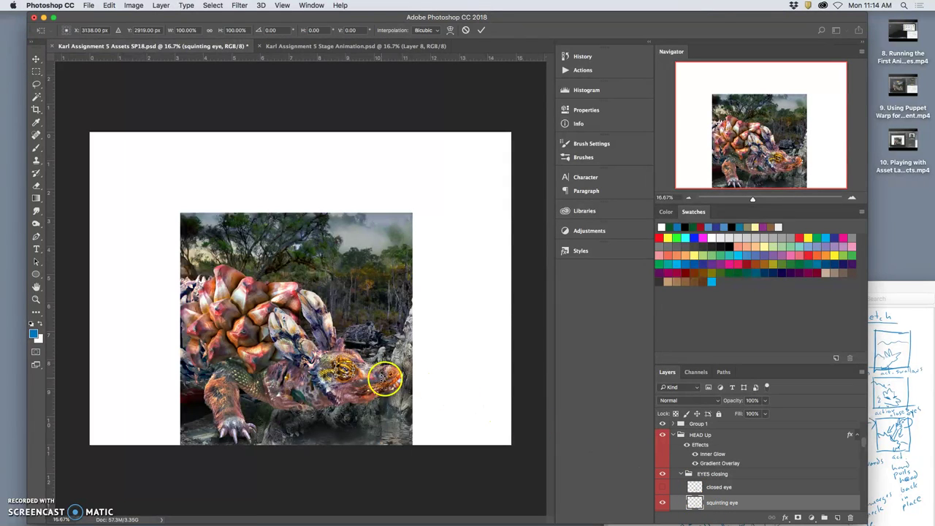
{"action": "left_click_drag", "start_coordinate": [353, 370], "coordinate": [332, 371]}
{"action": "key", "text": "Return"}
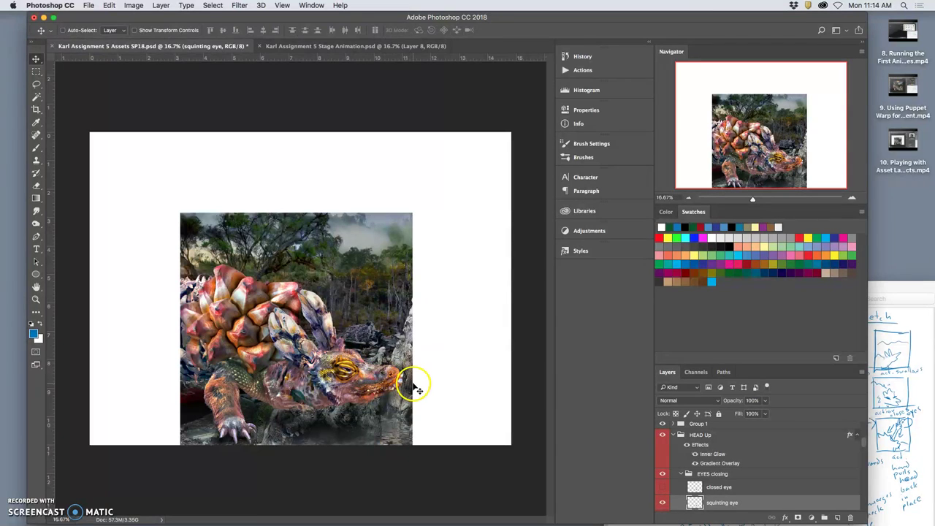
- Warp the squinting eye layer to reshape the eyelids around the creature's eye
{"action": "key", "text": "super+equal"}
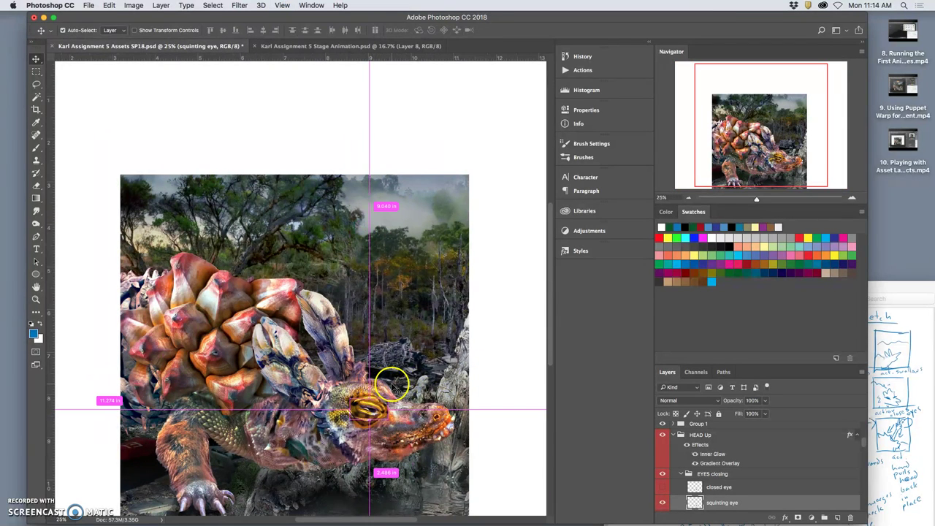
{"action": "key", "text": "super+t"}
{"action": "right_click", "coordinate": [380, 401]}
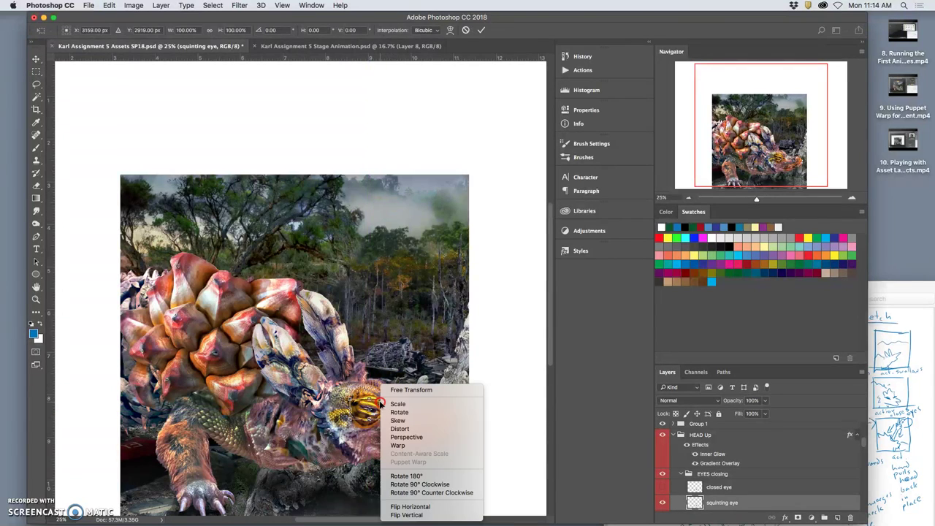
{"action": "left_click", "coordinate": [398, 444]}
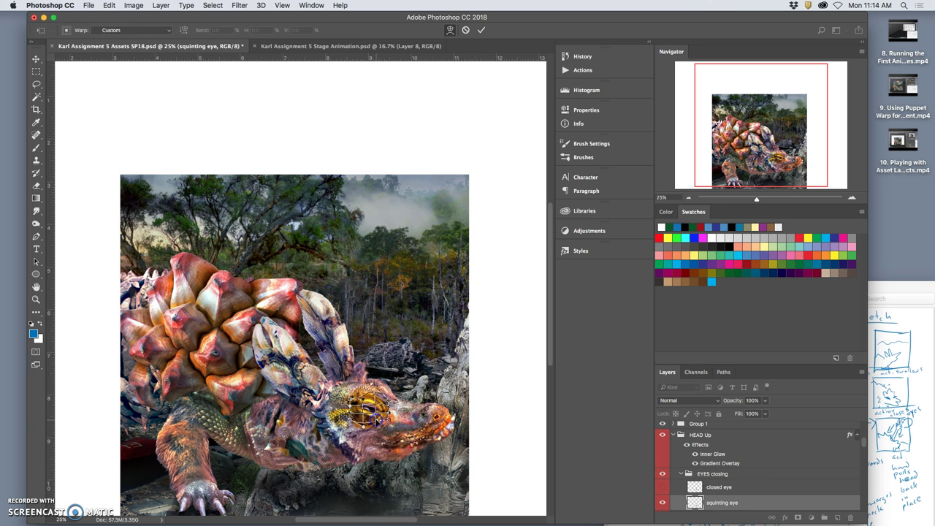
{"action": "key", "text": "Return"}
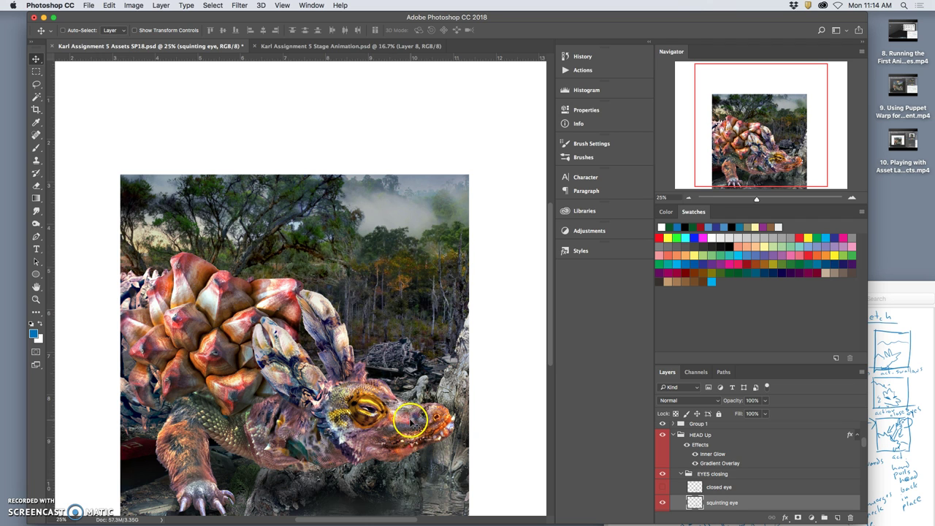
{"action": "key", "text": "super+minus"}
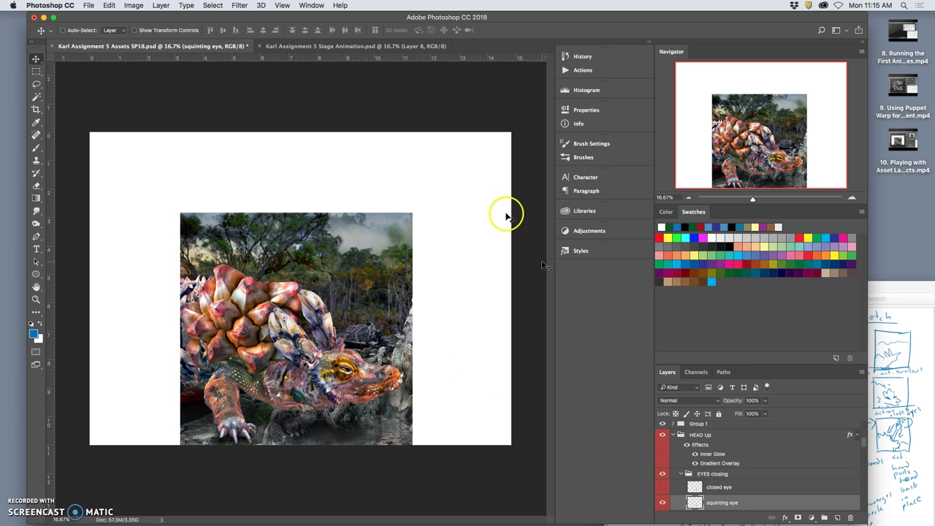
- After checking the Stage Animation document, show the Texture Fills group and hide Texture Fills copy 2 in the Assets document
{"action": "left_click", "coordinate": [363, 47]}
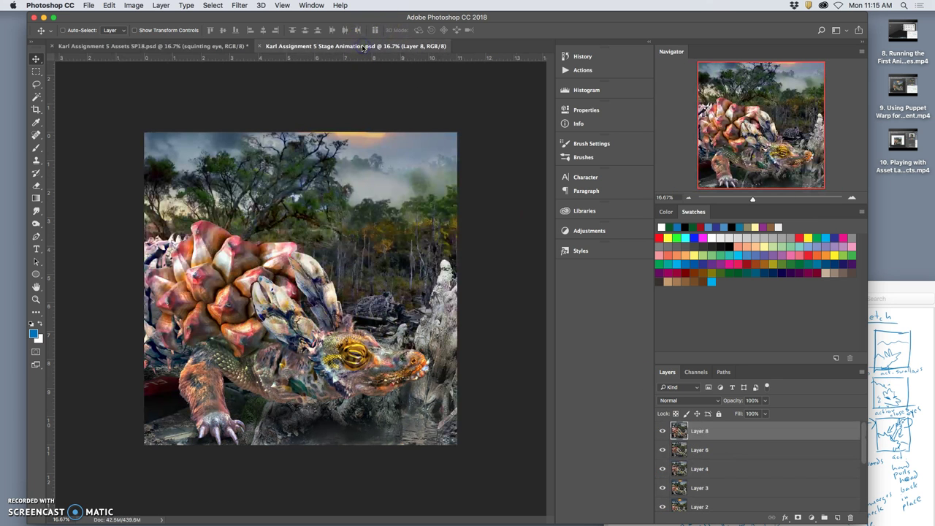
{"action": "left_click", "coordinate": [236, 46]}
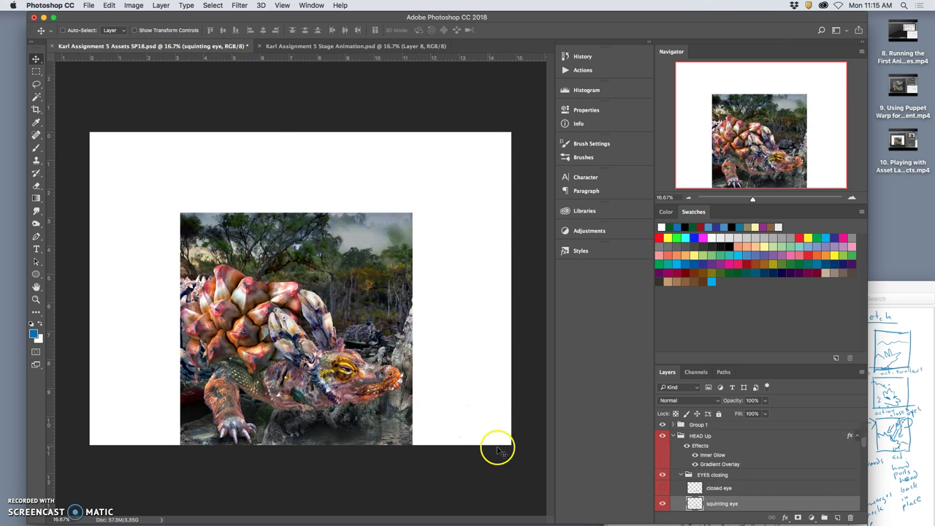
{"action": "scroll", "coordinate": [748, 502], "scroll_direction": "down", "scroll_amount": 4}
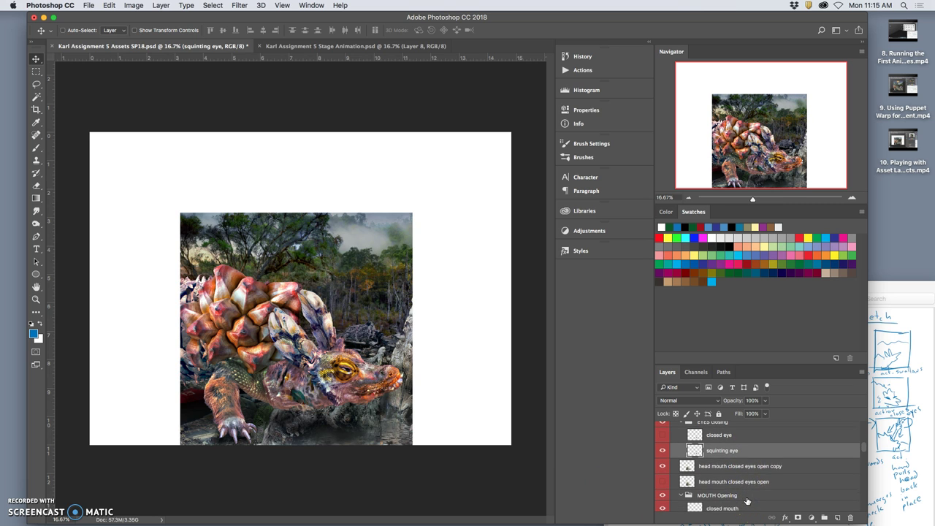
{"action": "scroll", "coordinate": [747, 501], "scroll_direction": "down", "scroll_amount": 3}
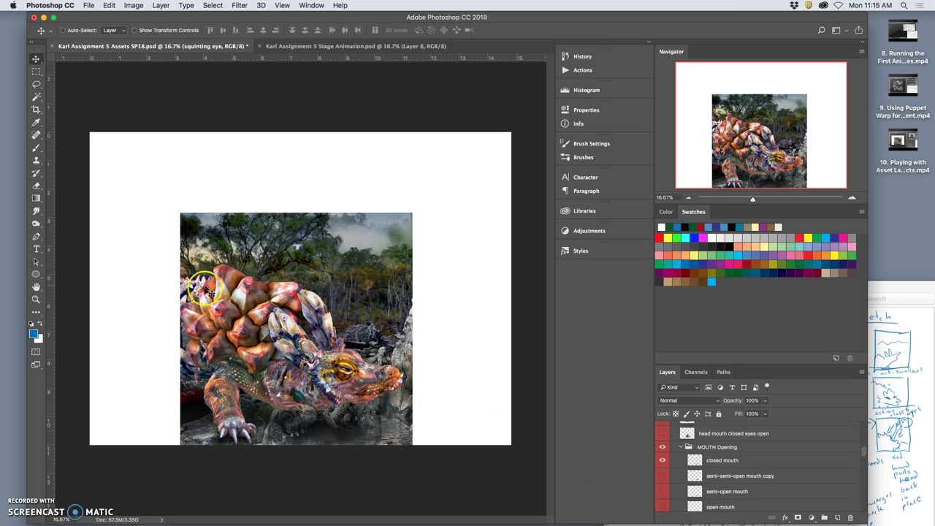
{"action": "scroll", "coordinate": [714, 476], "scroll_direction": "down", "scroll_amount": 2}
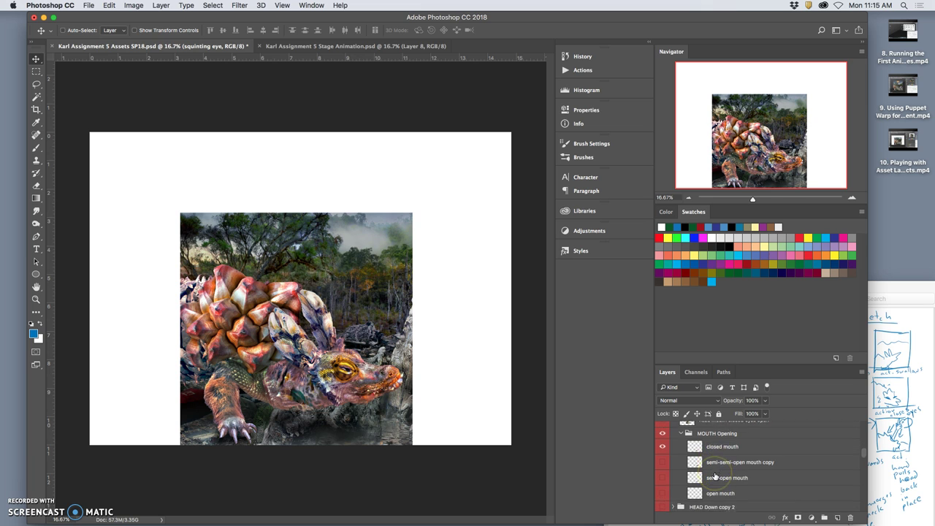
{"action": "scroll", "coordinate": [715, 475], "scroll_direction": "down", "scroll_amount": 2}
{"action": "scroll", "coordinate": [714, 475], "scroll_direction": "up", "scroll_amount": 10}
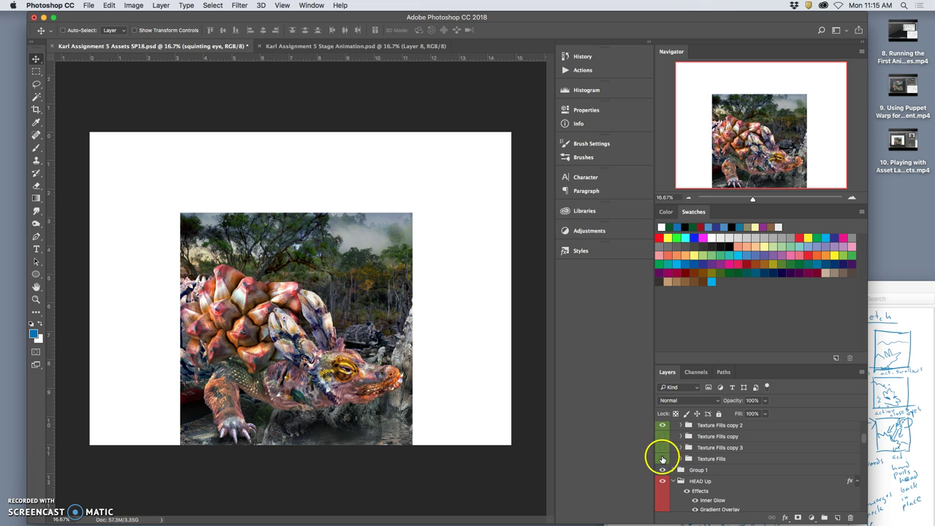
{"action": "left_click", "coordinate": [661, 458]}
{"action": "left_click", "coordinate": [663, 435]}
- Toggle Layer 8's visibility in the Stage Animation document to compare the latest frame with the one beneath
{"action": "left_click", "coordinate": [376, 46]}
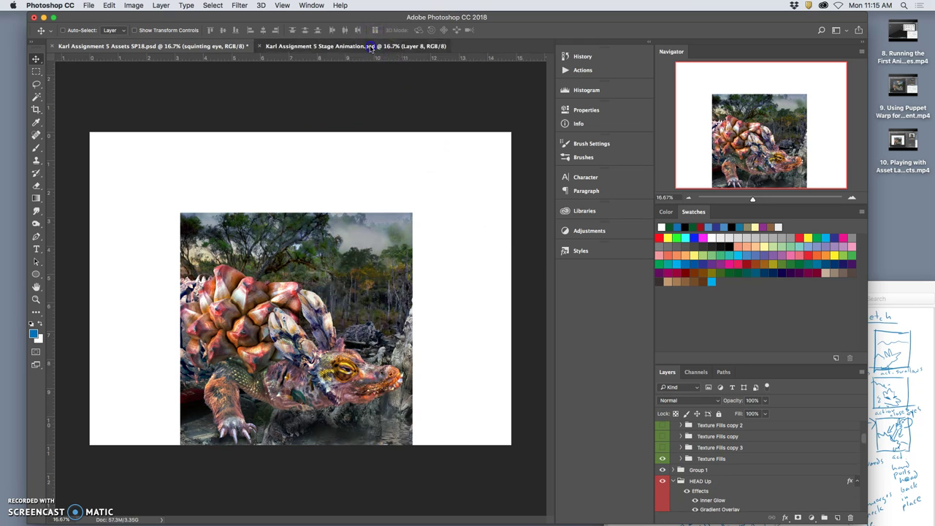
{"action": "left_click", "coordinate": [663, 434]}
{"action": "left_click", "coordinate": [663, 434]}
{"action": "left_click", "coordinate": [663, 434]}
{"action": "left_click", "coordinate": [663, 435]}
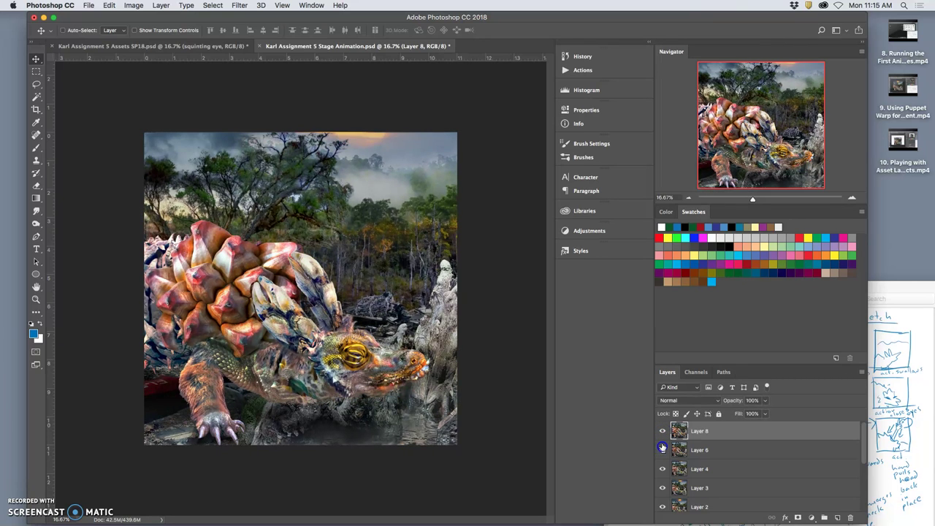
- Step back and forth through the animation frames by hiding and reshowing Layers 8, 6, 4 and 3
{"action": "left_click", "coordinate": [662, 433]}
{"action": "left_click", "coordinate": [662, 450]}
{"action": "left_click", "coordinate": [662, 469]}
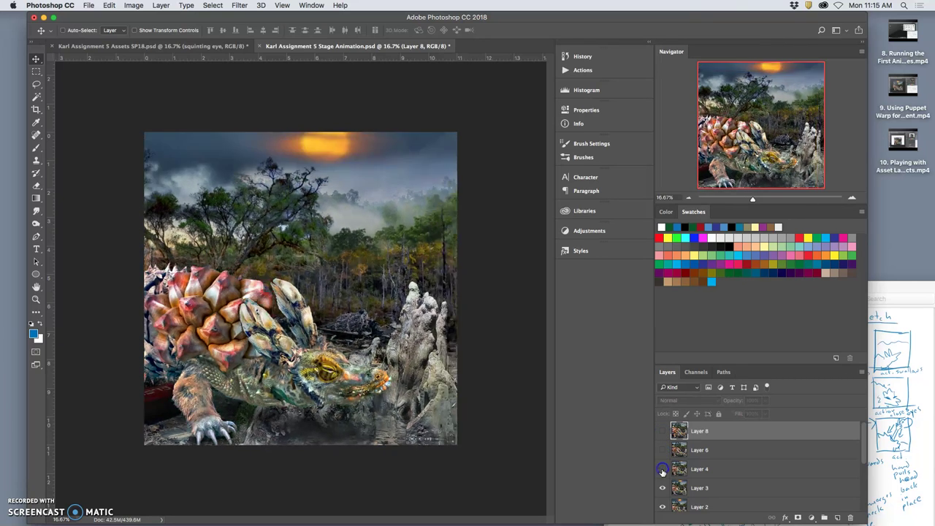
{"action": "left_click", "coordinate": [662, 487]}
{"action": "left_click", "coordinate": [662, 469]}
{"action": "left_click", "coordinate": [662, 450]}
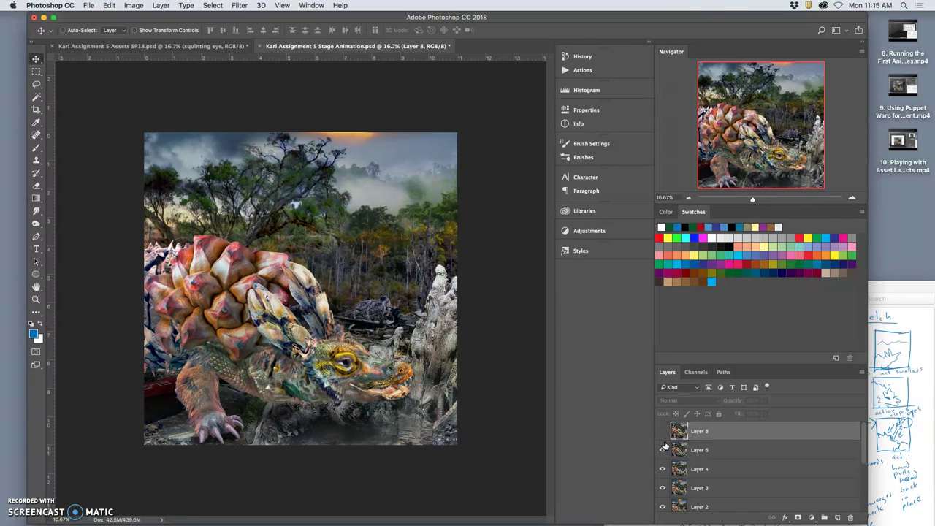
{"action": "left_click", "coordinate": [662, 431]}
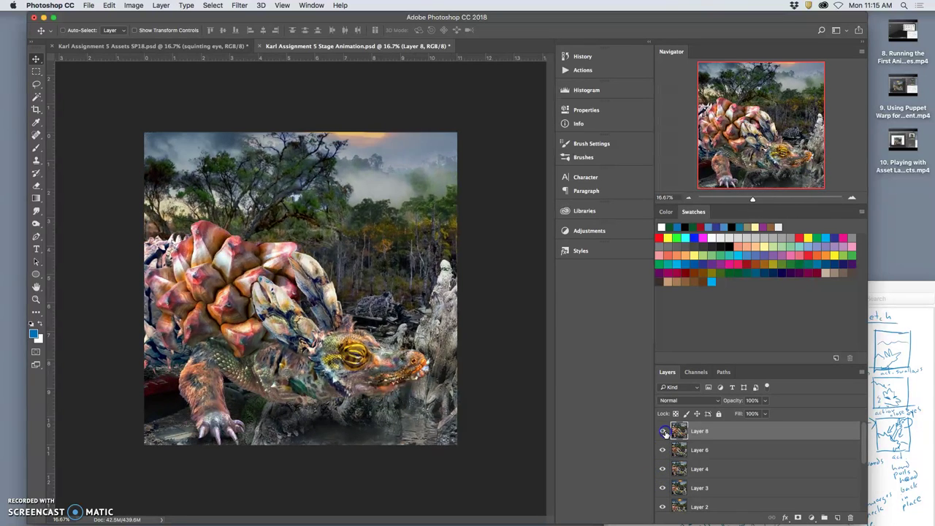
- In the Assets document, duplicate the Karl Assignment #2 Creature Collage copy 4 layer and hide the original
{"action": "left_click", "coordinate": [210, 47]}
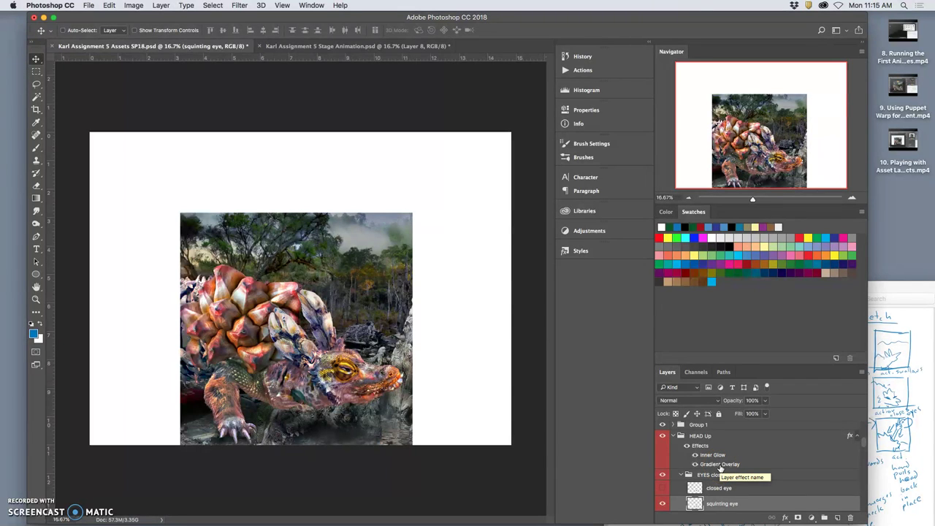
{"action": "scroll", "coordinate": [720, 468], "scroll_direction": "down", "scroll_amount": 5}
{"action": "scroll", "coordinate": [720, 468], "scroll_direction": "down", "scroll_amount": 3}
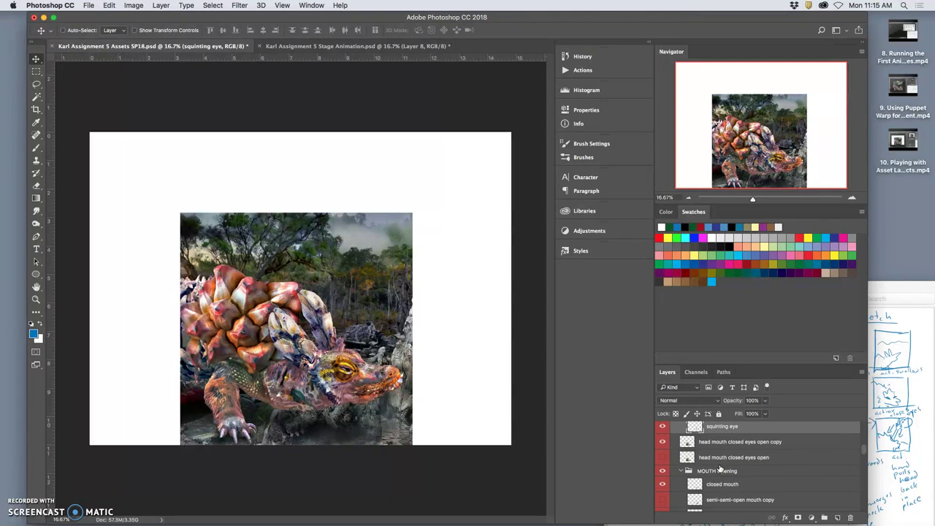
{"action": "scroll", "coordinate": [720, 468], "scroll_direction": "down", "scroll_amount": 6}
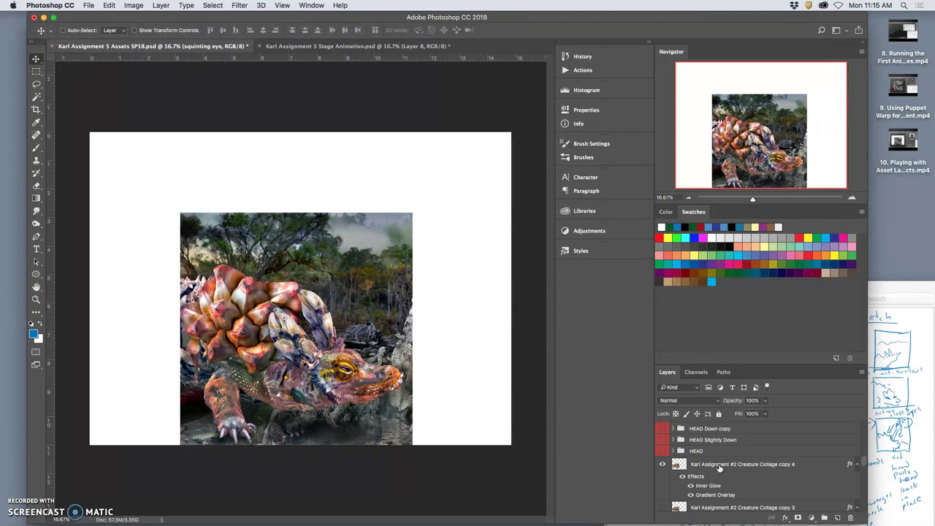
{"action": "left_click", "coordinate": [706, 468]}
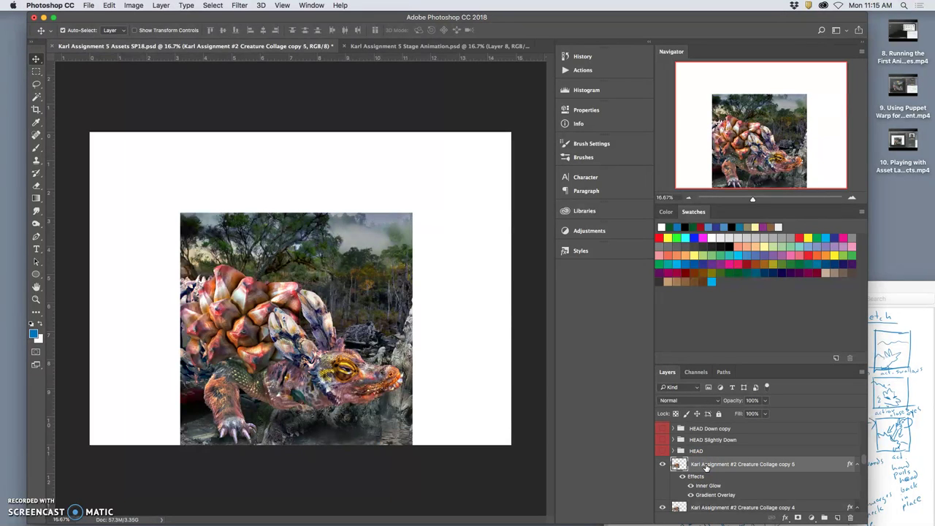
{"action": "left_click", "coordinate": [662, 506]}
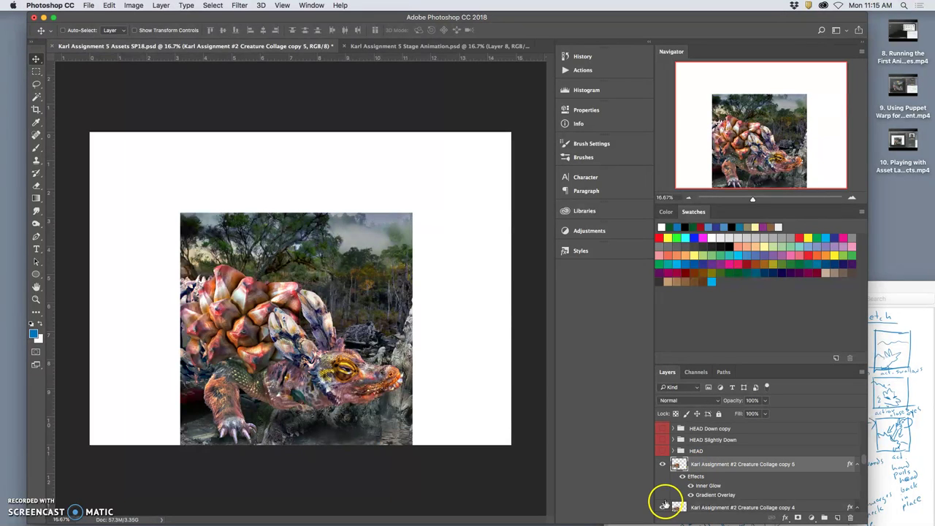
- Set the duplicated creature body layer's Inner Glow opacity to 100% and its Gradient Overlay opacity to 36%
{"action": "double_click", "coordinate": [695, 476]}
{"action": "left_click", "coordinate": [559, 254]}
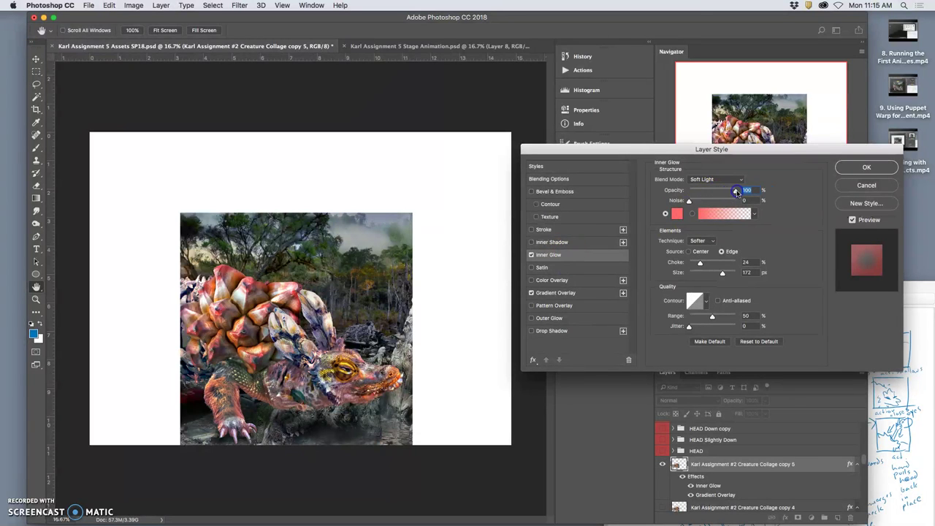
{"action": "left_click", "coordinate": [578, 295]}
{"action": "left_click_drag", "start_coordinate": [697, 193], "coordinate": [710, 191]}
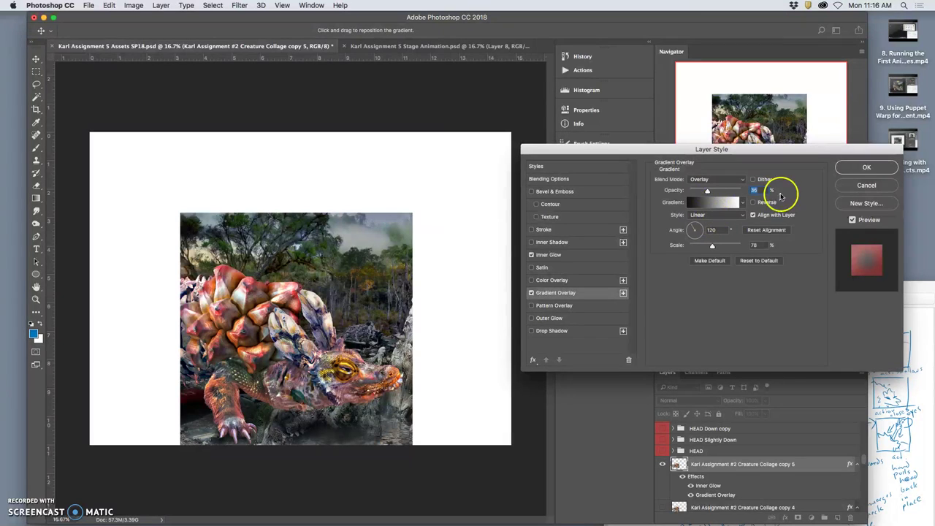
{"action": "left_click", "coordinate": [845, 170]}
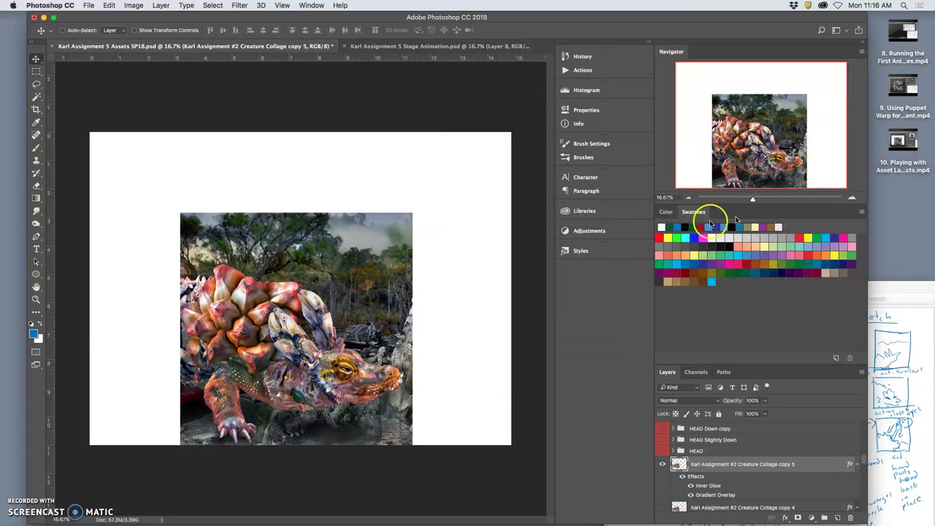
- Puppet Warp the duplicated creature body layer, pinning its feet, belly and back and pulling the spiked back upward to swell the body
{"action": "left_click", "coordinate": [110, 5]}
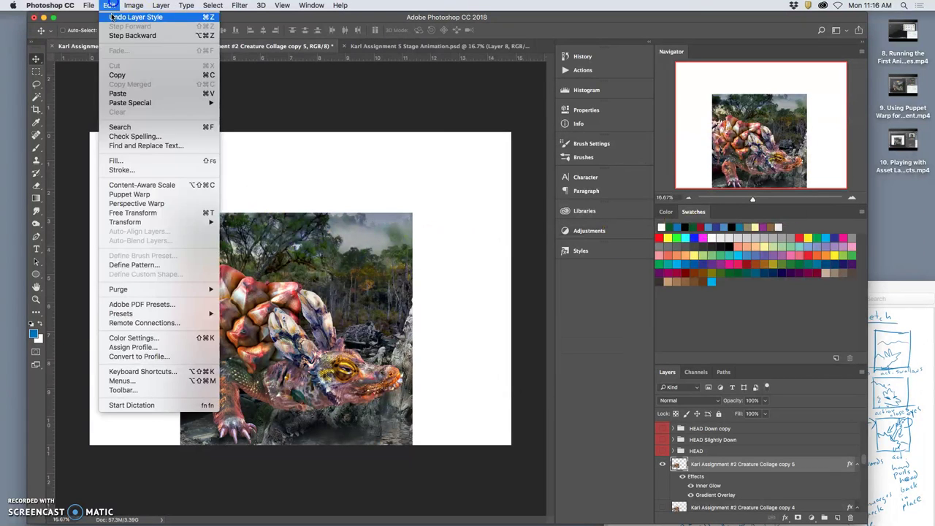
{"action": "left_click", "coordinate": [117, 195]}
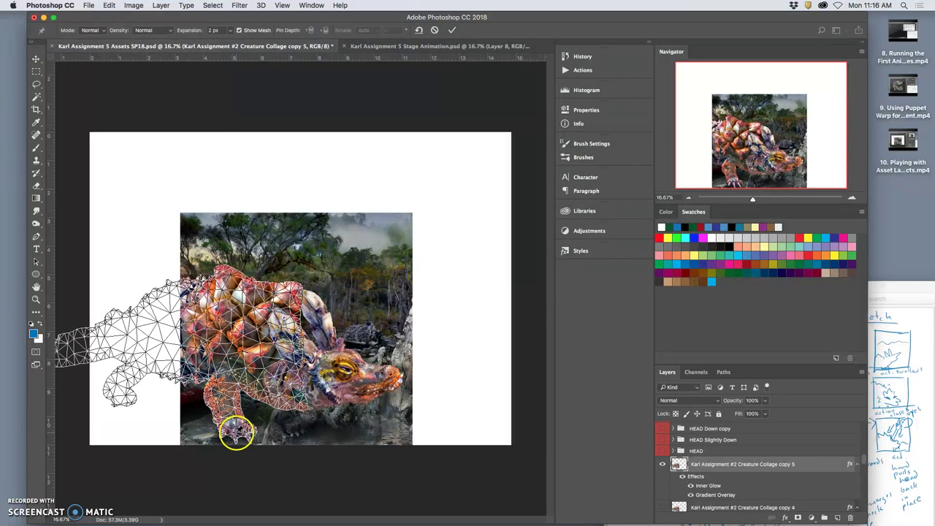
{"action": "left_click", "coordinate": [223, 433]}
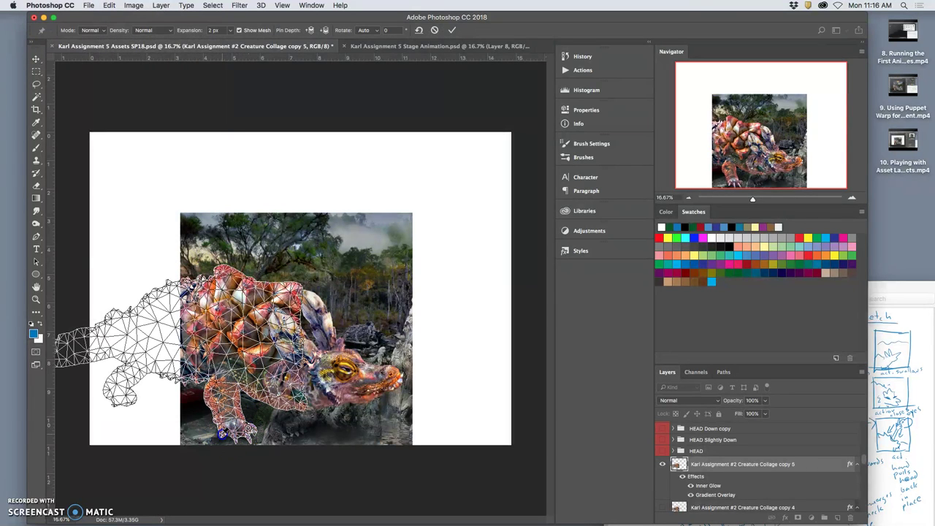
{"action": "left_click_drag", "start_coordinate": [223, 437], "coordinate": [242, 431]}
{"action": "left_click_drag", "start_coordinate": [291, 292], "coordinate": [217, 263]}
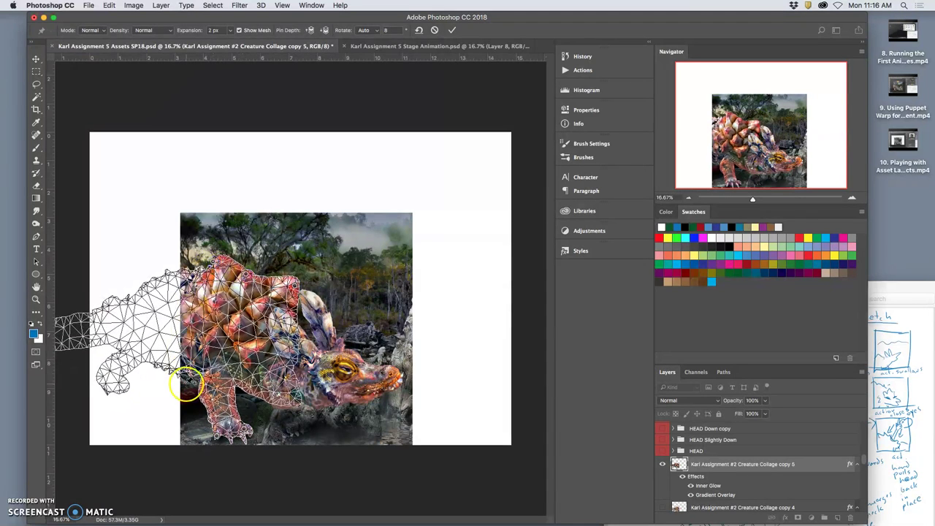
{"action": "left_click_drag", "start_coordinate": [177, 371], "coordinate": [179, 381]}
{"action": "left_click_drag", "start_coordinate": [235, 392], "coordinate": [271, 401]}
{"action": "left_click_drag", "start_coordinate": [119, 397], "coordinate": [118, 403]}
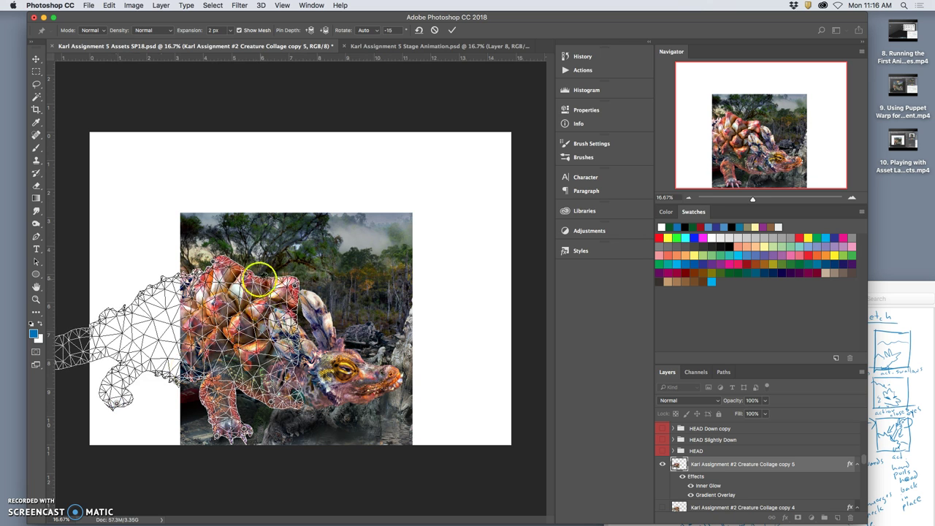
{"action": "left_click", "coordinate": [226, 259]}
{"action": "key", "text": "Return"}
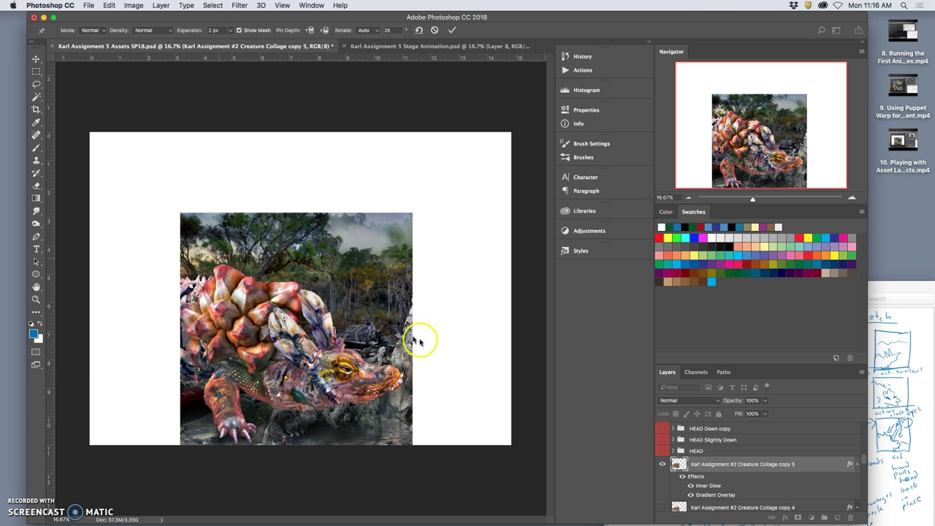
{"action": "left_click_drag", "start_coordinate": [476, 372], "coordinate": [478, 373]}
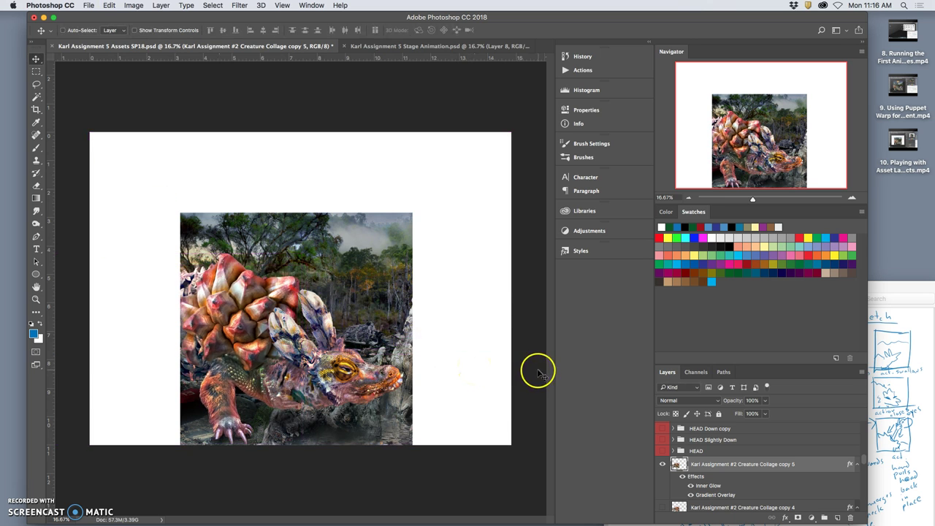
- Undo and redo the first body warp to compare the creature's shape before and after
{"action": "key", "text": "super+z"}
{"action": "key", "text": "super+z"}
{"action": "key", "text": "super+z"}
{"action": "key", "text": "super+z"}
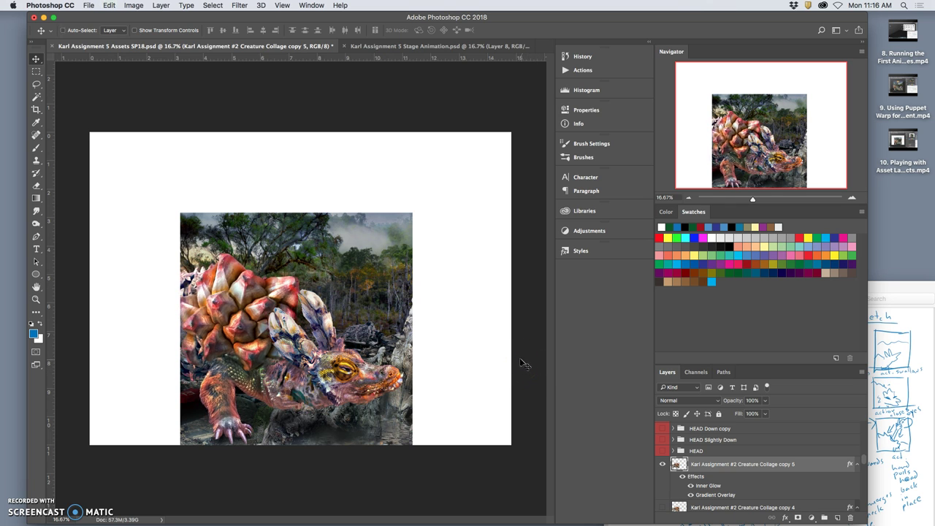
- Start another Puppet Warp on the creature body and pin its front foot, upper leg, chest and rear foot
{"action": "left_click", "coordinate": [109, 5]}
{"action": "left_click", "coordinate": [125, 194]}
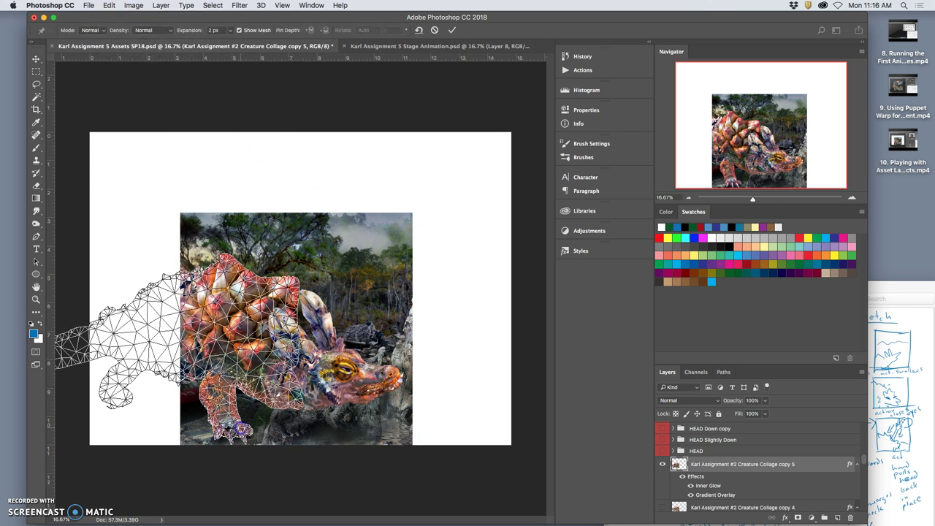
{"action": "left_click", "coordinate": [220, 434]}
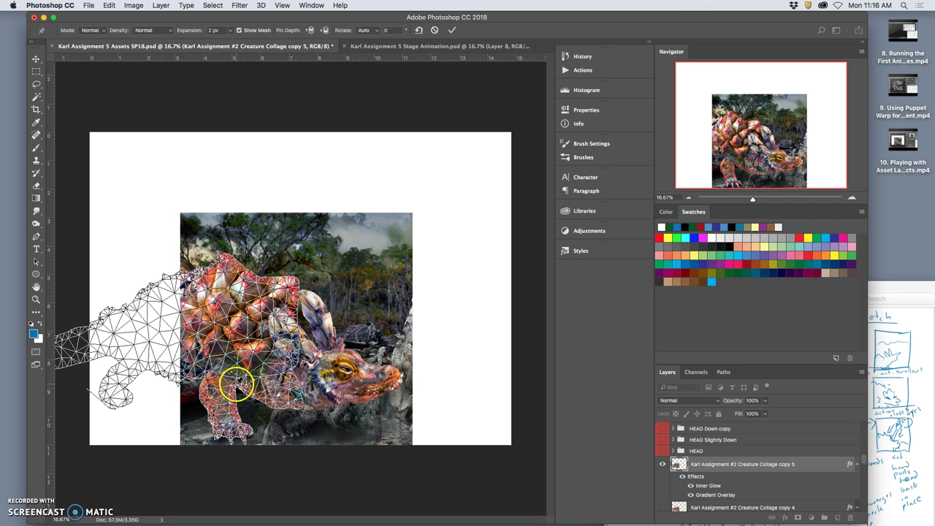
{"action": "left_click_drag", "start_coordinate": [238, 388], "coordinate": [239, 392]}
{"action": "left_click", "coordinate": [297, 413]}
{"action": "left_click_drag", "start_coordinate": [298, 413], "coordinate": [299, 409]}
{"action": "left_click", "coordinate": [119, 391]}
{"action": "left_click", "coordinate": [130, 374]}
- Adjust the creature's back and shoulder using warp pins at the top spikes, neck and chest, and apply the warp
{"action": "left_click_drag", "start_coordinate": [180, 285], "coordinate": [217, 262]}
{"action": "left_click", "coordinate": [290, 281]}
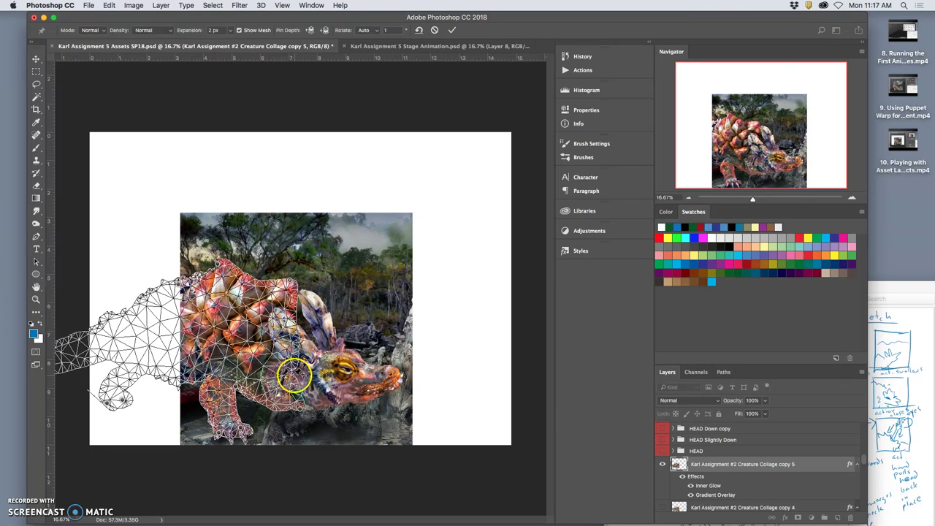
{"action": "left_click", "coordinate": [293, 380]}
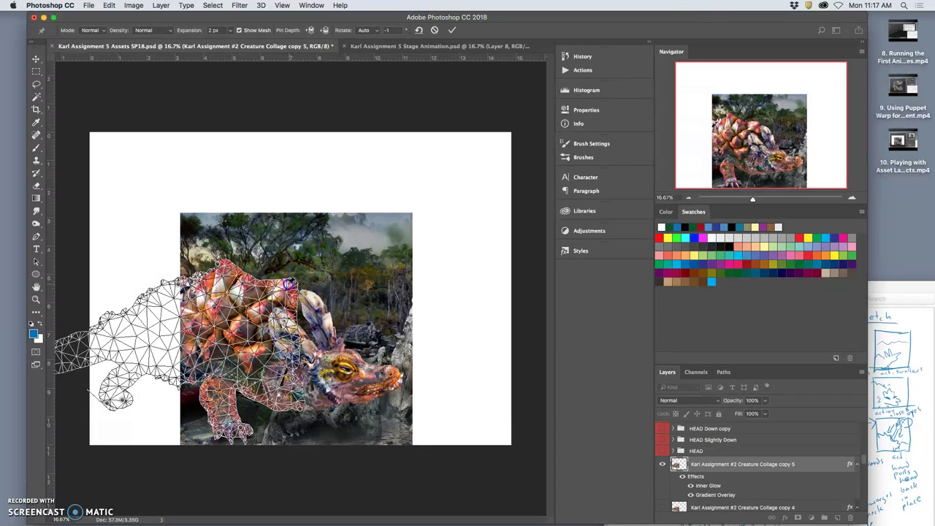
{"action": "left_click", "coordinate": [288, 284]}
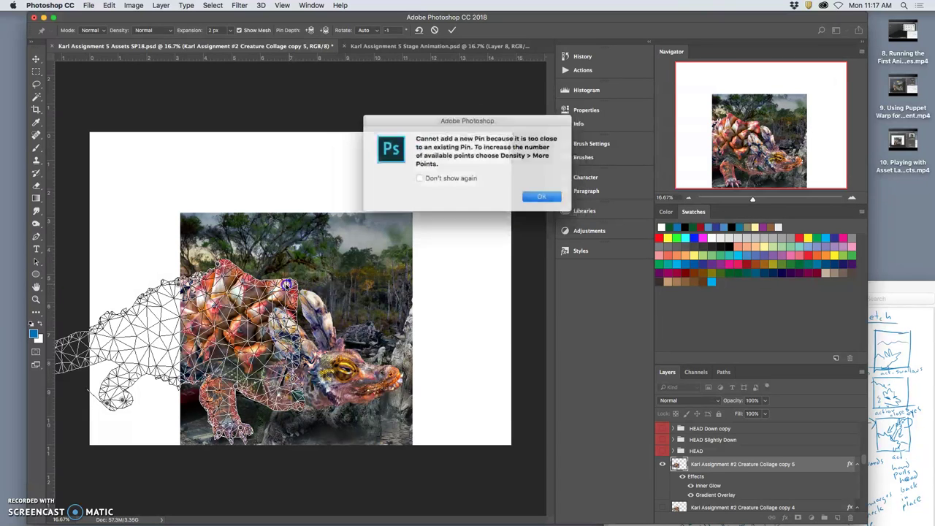
{"action": "left_click", "coordinate": [544, 196]}
{"action": "left_click", "coordinate": [547, 196]}
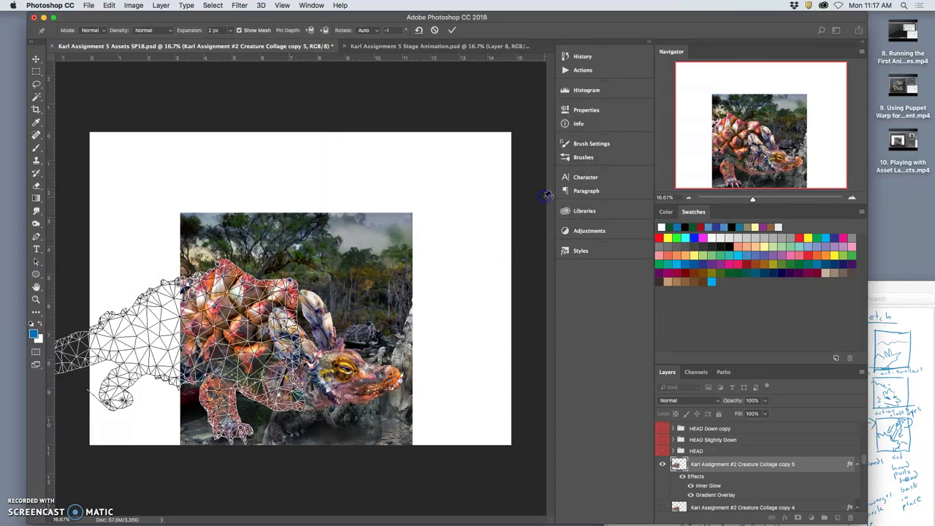
{"action": "key", "text": "Return"}
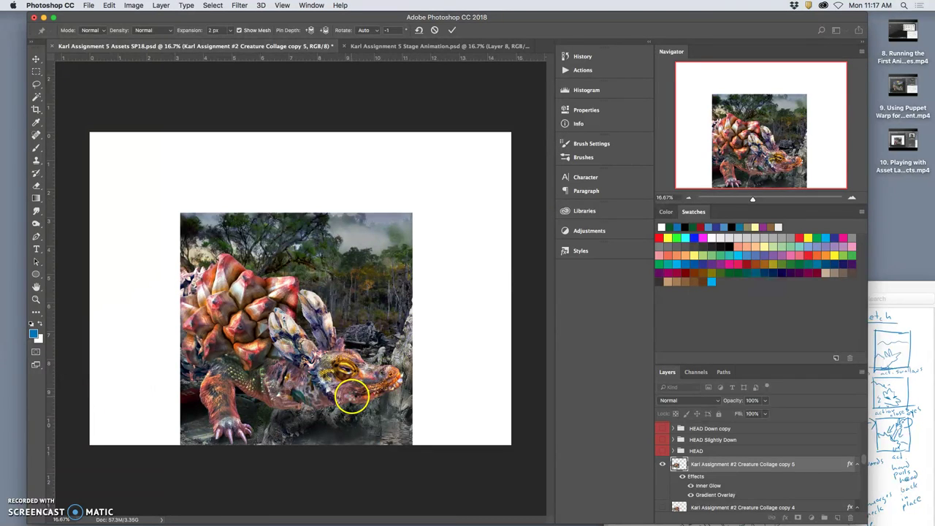
{"action": "key", "text": "Return"}
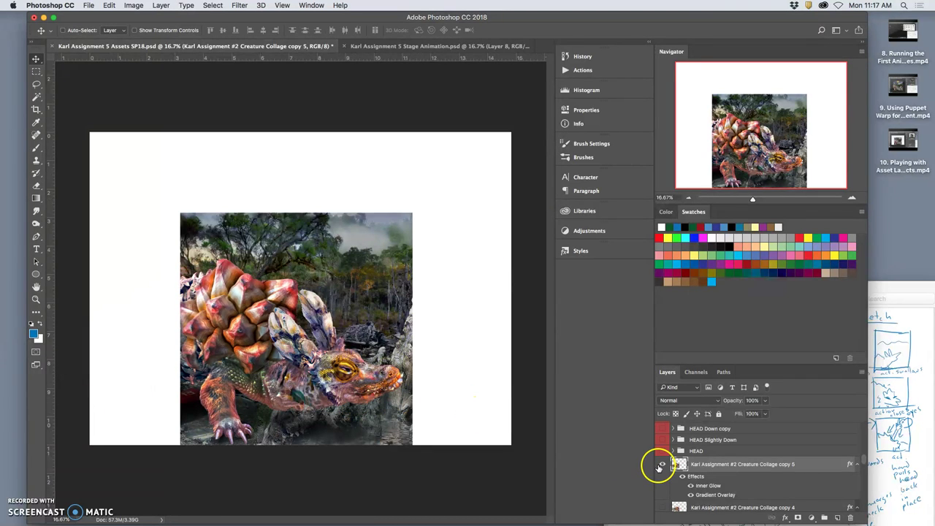
- Compare the Creature Collage copy 5 and copy 4 body layers by toggling their visibility, ending with only copy 5 shown
{"action": "left_click", "coordinate": [661, 506]}
{"action": "left_click", "coordinate": [662, 465]}
{"action": "left_click", "coordinate": [662, 464]}
{"action": "left_click", "coordinate": [664, 466]}
{"action": "left_click", "coordinate": [664, 466]}
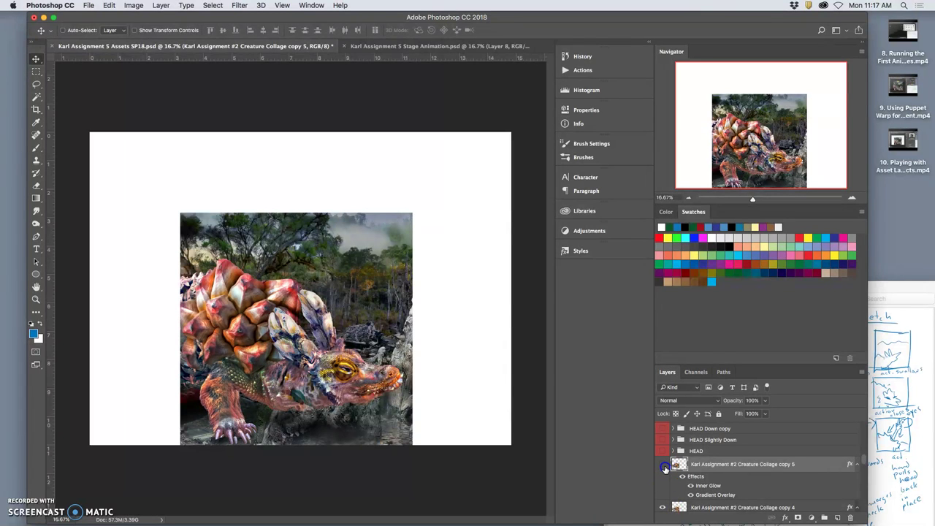
{"action": "left_click", "coordinate": [664, 466]}
{"action": "left_click", "coordinate": [663, 507]}
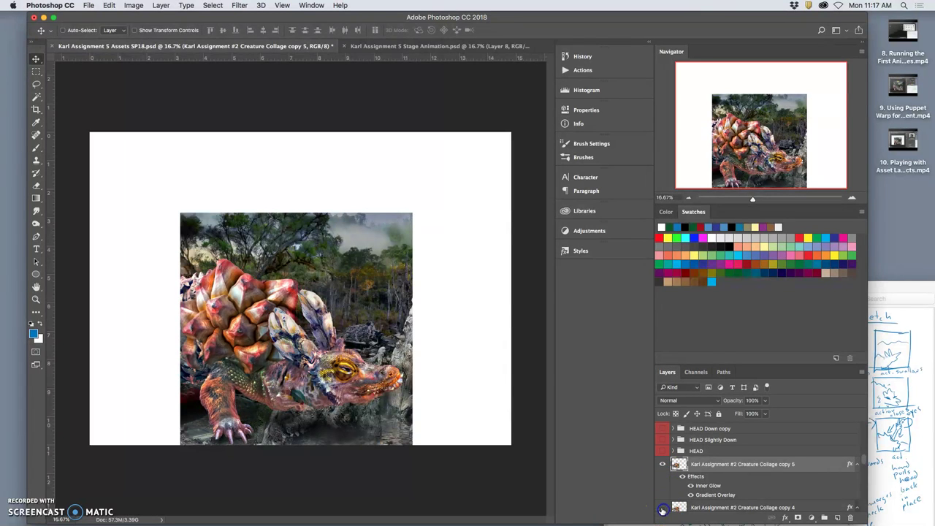
- Switch between the undone and redone versions of the second body warp to check the swelling
{"action": "left_click", "coordinate": [544, 455]}
{"action": "key", "text": "super+z"}
{"action": "key", "text": "super+z"}
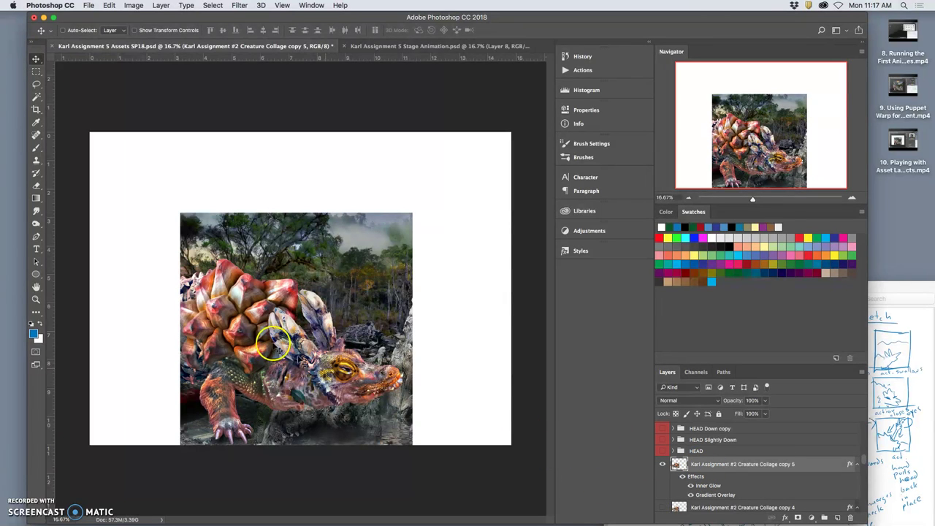
{"action": "key", "text": "super+z"}
{"action": "key", "text": "super+z"}
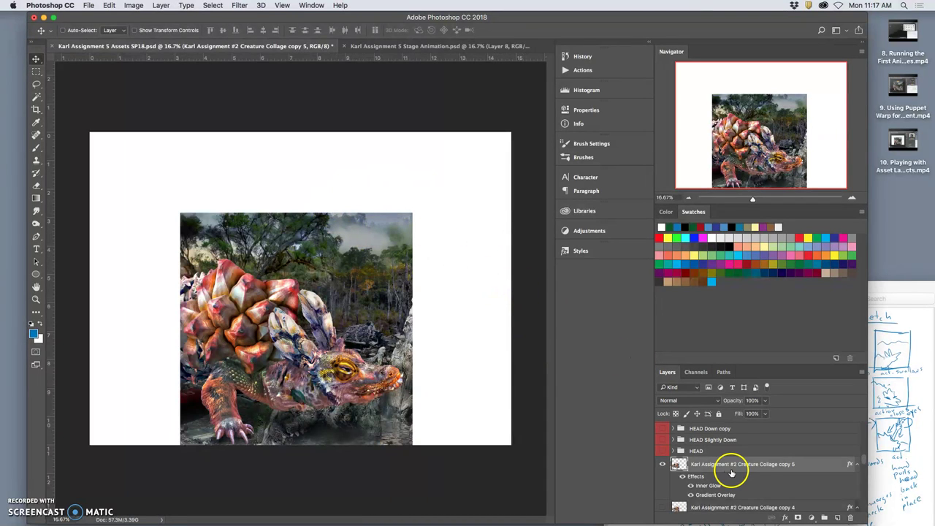
- Hide the Layer 28 copy 9 layer below SUNSET to change the sky for this frame
{"action": "scroll", "coordinate": [730, 473], "scroll_direction": "down", "scroll_amount": 4}
{"action": "scroll", "coordinate": [730, 473], "scroll_direction": "down", "scroll_amount": 10}
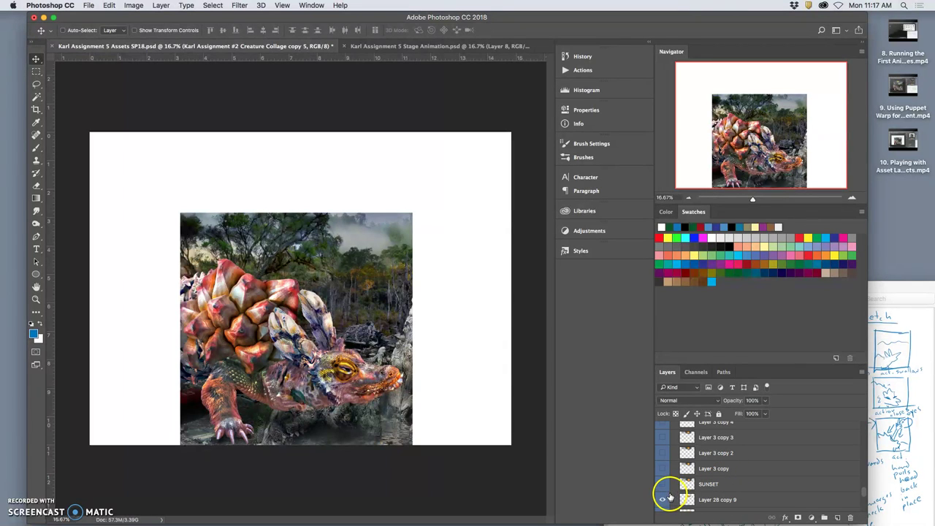
{"action": "scroll", "coordinate": [668, 491], "scroll_direction": "down", "scroll_amount": 1}
{"action": "left_click", "coordinate": [662, 484]}
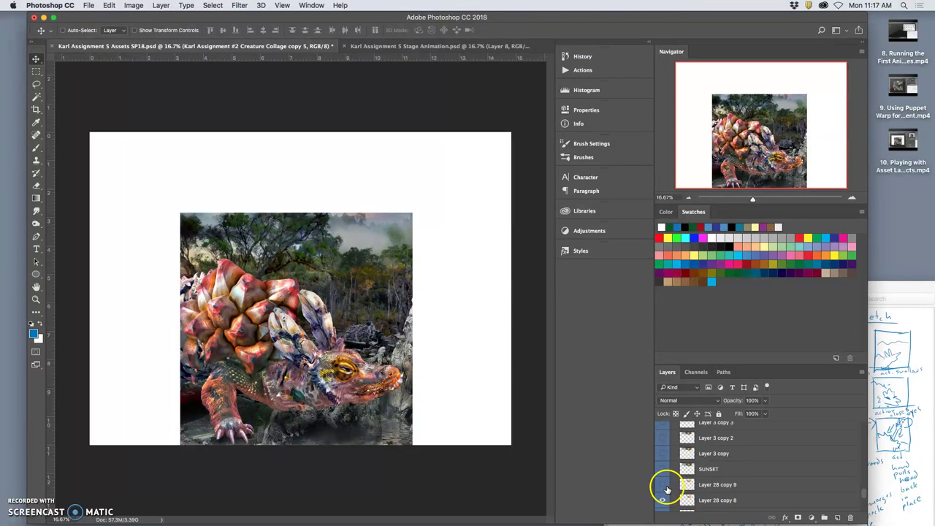
{"action": "scroll", "coordinate": [709, 490], "scroll_direction": "down", "scroll_amount": 1}
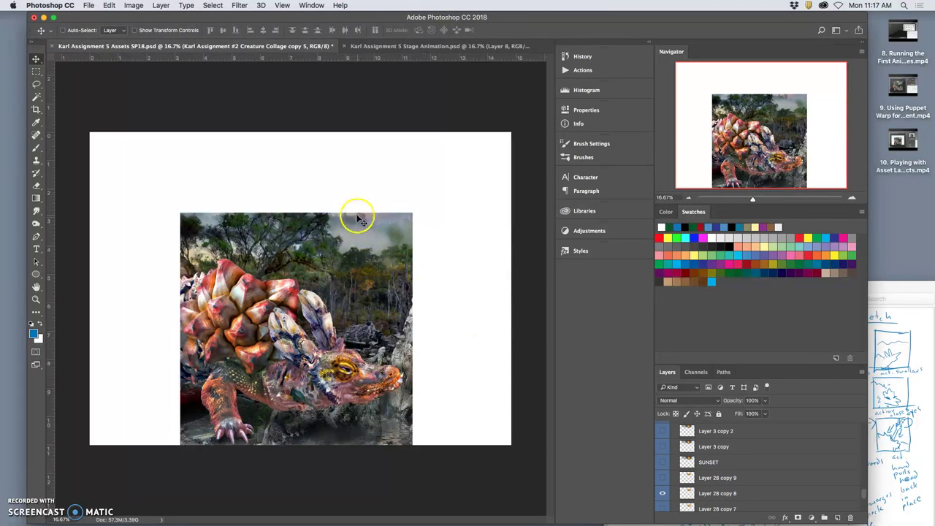
{"action": "scroll", "coordinate": [733, 475], "scroll_direction": "down", "scroll_amount": 1}
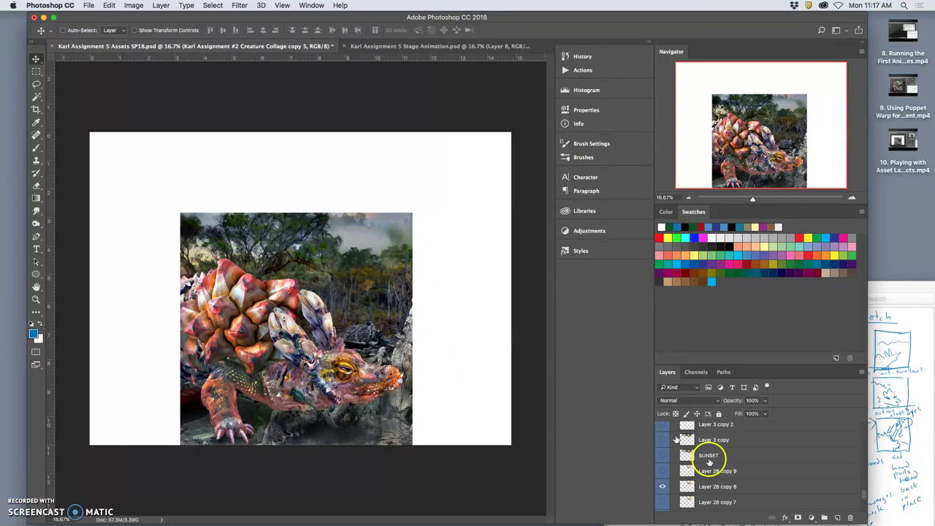
- Select the square frame area of the zoomed in frame layer with the Magic Wand and merge the visible artwork onto a new layer
{"action": "scroll", "coordinate": [750, 470], "scroll_direction": "up", "scroll_amount": 10}
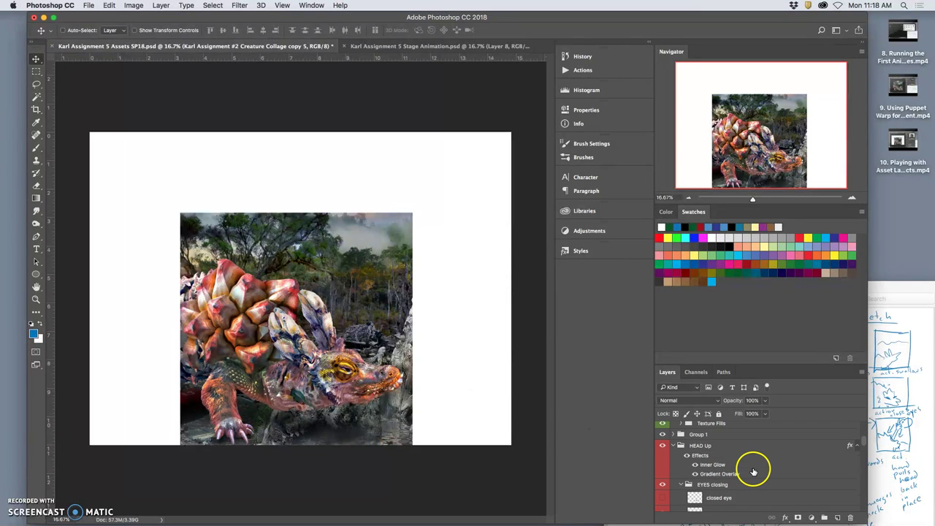
{"action": "scroll", "coordinate": [753, 470], "scroll_direction": "up", "scroll_amount": 2}
{"action": "left_click", "coordinate": [728, 436]}
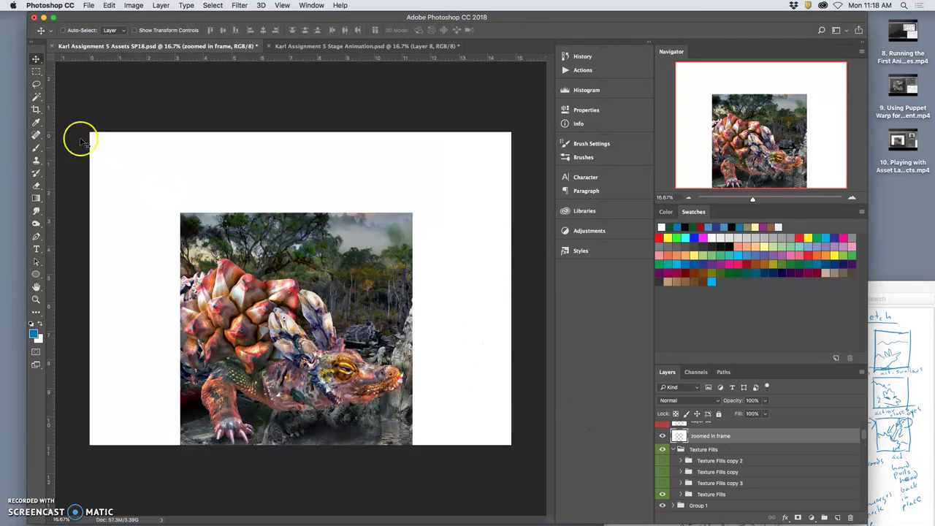
{"action": "left_click", "coordinate": [38, 97]}
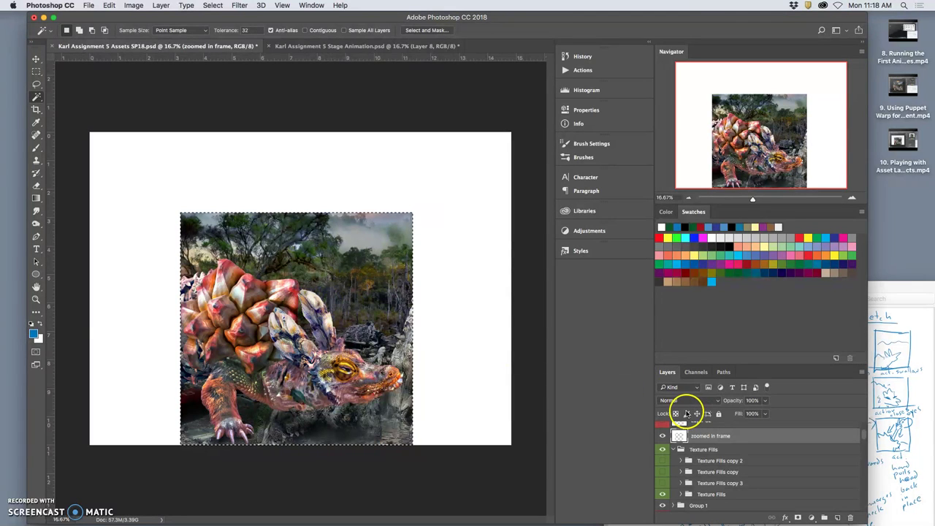
{"action": "left_click", "coordinate": [161, 5]}
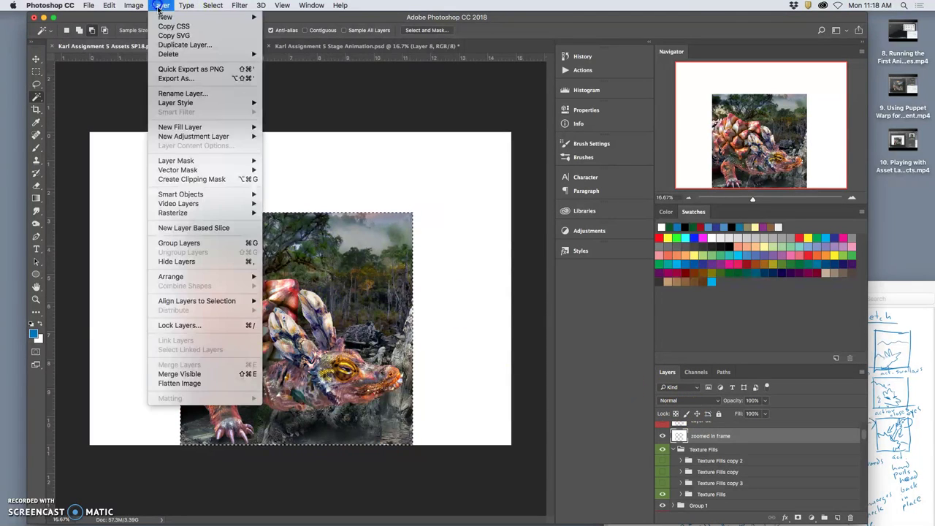
{"action": "left_click", "coordinate": [211, 376]}
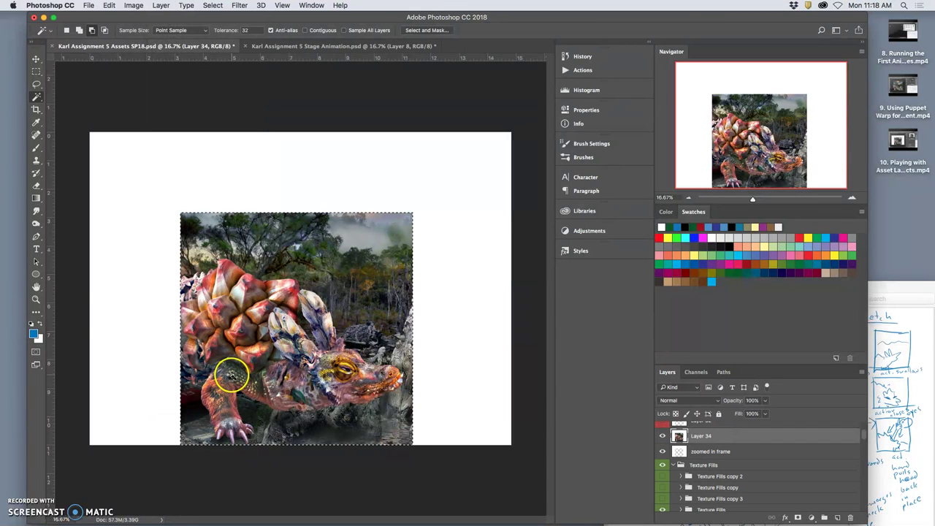
- Paste the copied frame into the Stage Animation document, align it to the canvas corner and scale it to fill the canvas
{"action": "left_click", "coordinate": [325, 46]}
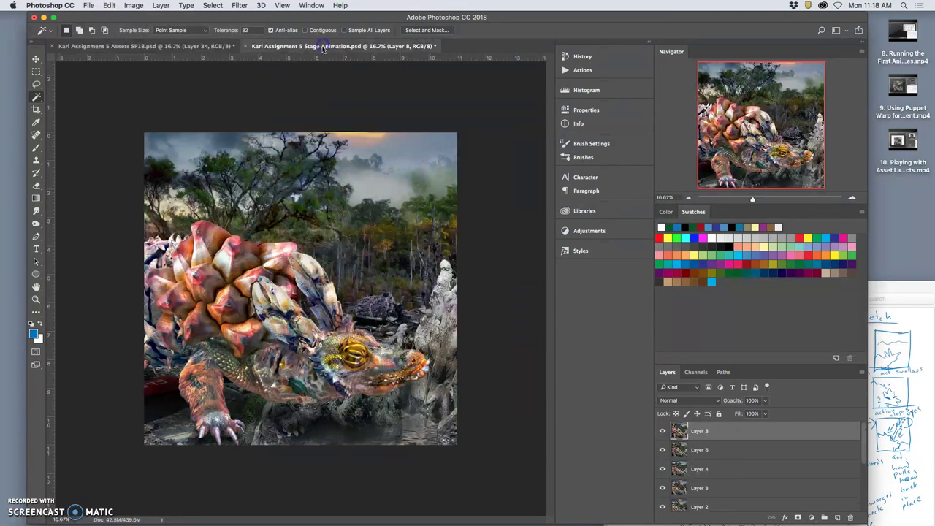
{"action": "key", "text": "super+v"}
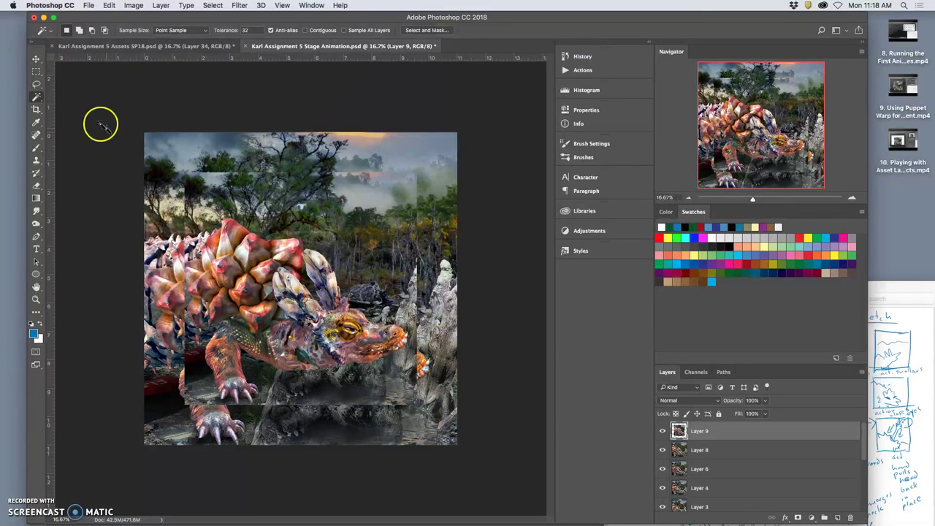
{"action": "left_click", "coordinate": [36, 58]}
{"action": "left_click_drag", "start_coordinate": [289, 229], "coordinate": [326, 190]}
{"action": "key", "text": "super+t"}
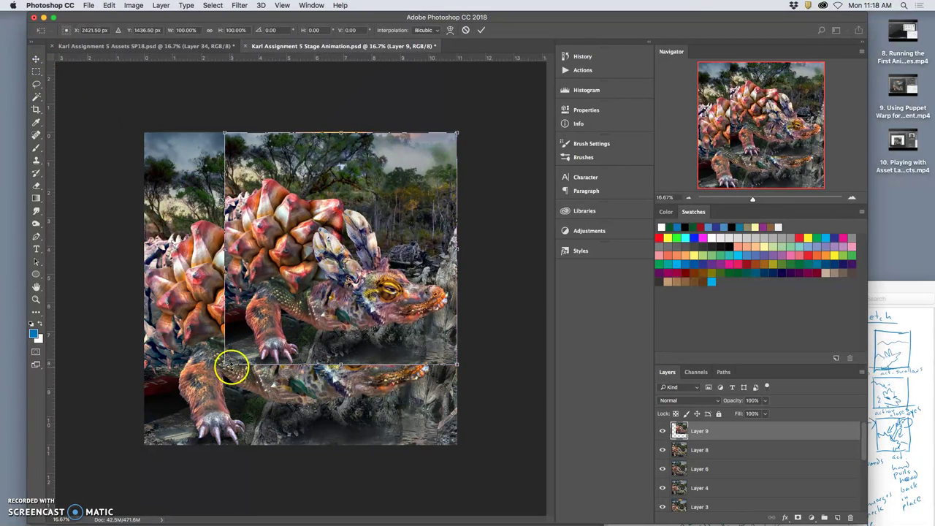
{"action": "left_click_drag", "start_coordinate": [225, 364], "coordinate": [143, 445]}
{"action": "key", "text": "Return"}
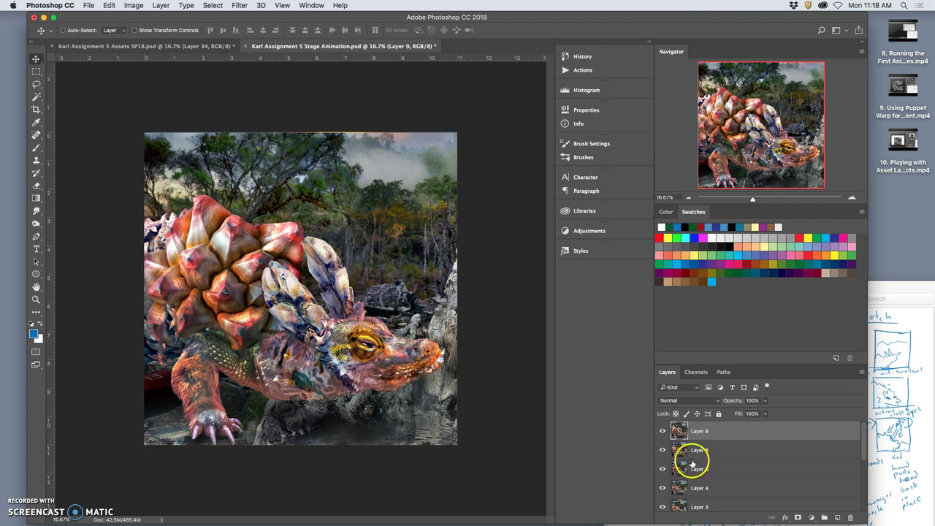
- Toggle Layer 9's visibility to compare the newly pasted frame with Layer 8
{"action": "left_click", "coordinate": [663, 431]}
{"action": "left_click", "coordinate": [662, 431]}
{"action": "left_click", "coordinate": [662, 431]}
{"action": "left_click", "coordinate": [662, 431]}
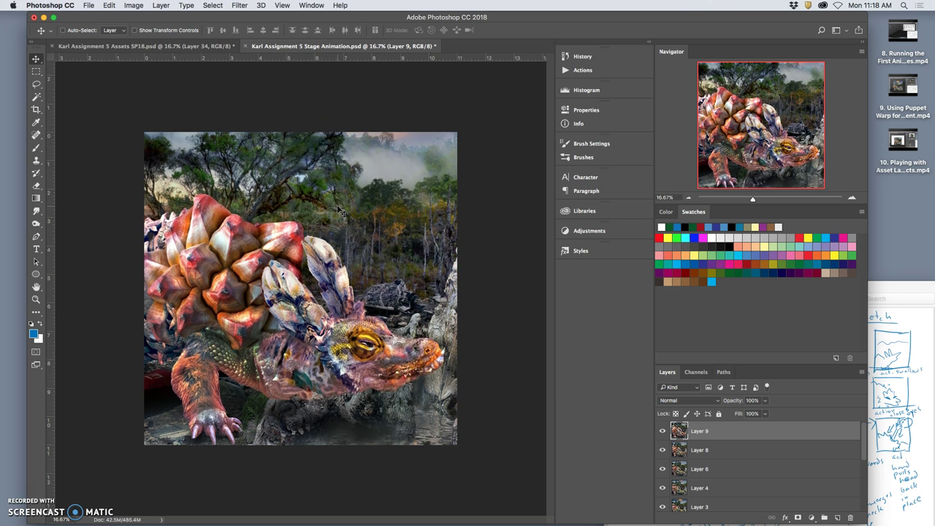
{"action": "left_click", "coordinate": [346, 208]}
{"action": "left_click", "coordinate": [662, 432]}
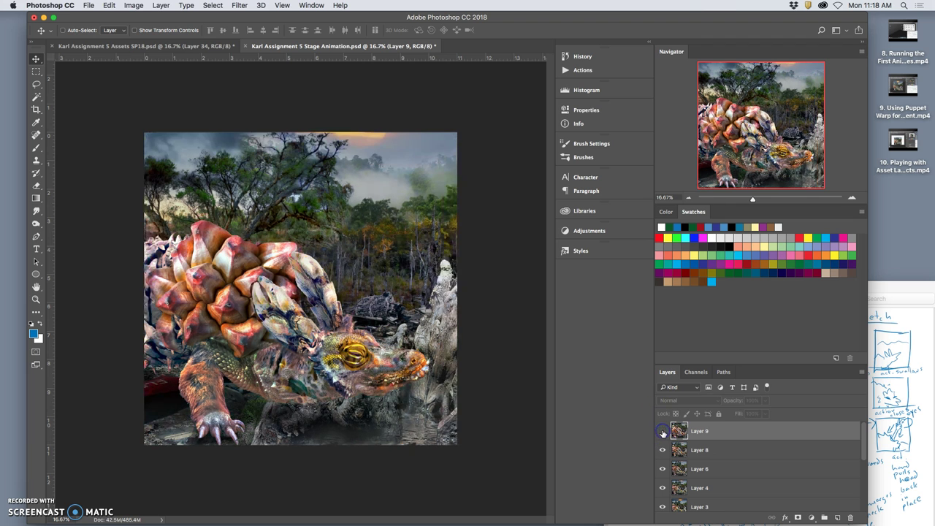
- Hide Layer 8 and Layer 6 in turn, and show them again to compare the successive frames
{"action": "left_click", "coordinate": [676, 451]}
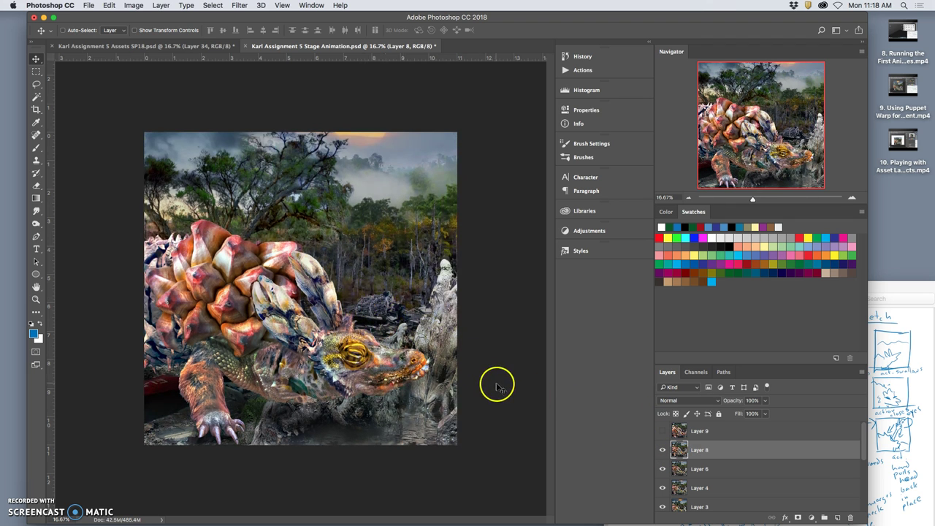
{"action": "left_click", "coordinate": [662, 450]}
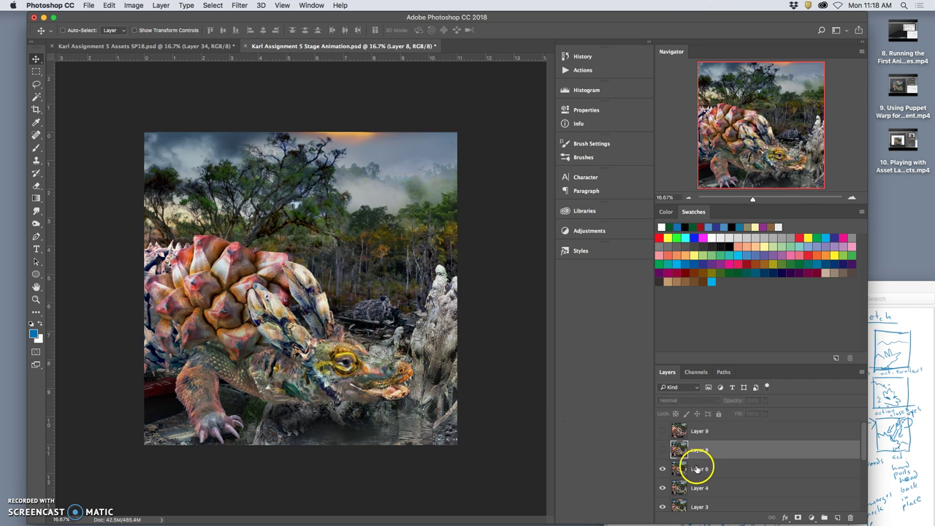
{"action": "left_click", "coordinate": [698, 468]}
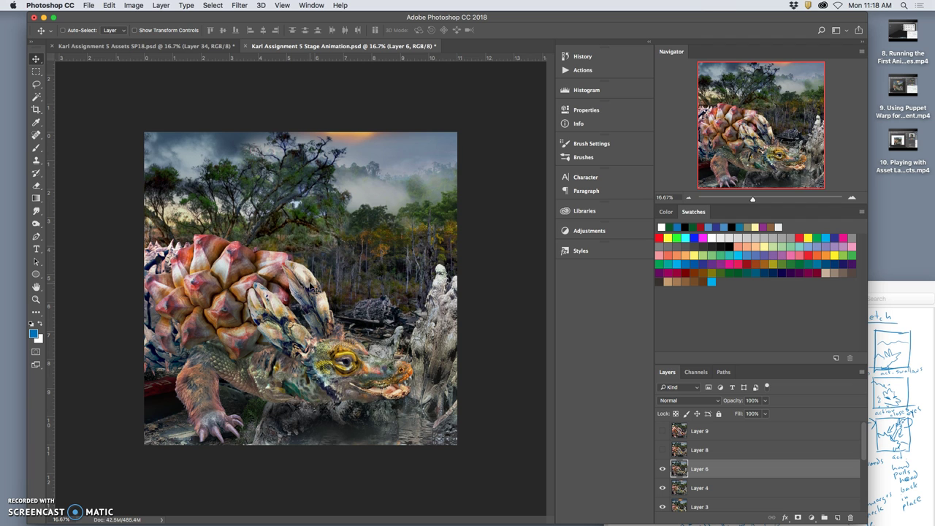
{"action": "left_click", "coordinate": [662, 469]}
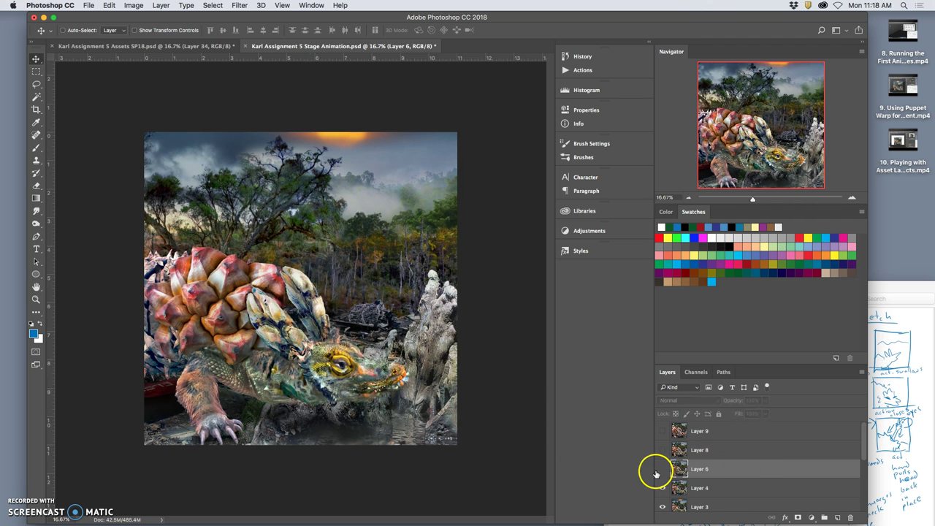
{"action": "left_click", "coordinate": [663, 468]}
{"action": "left_click", "coordinate": [663, 450]}
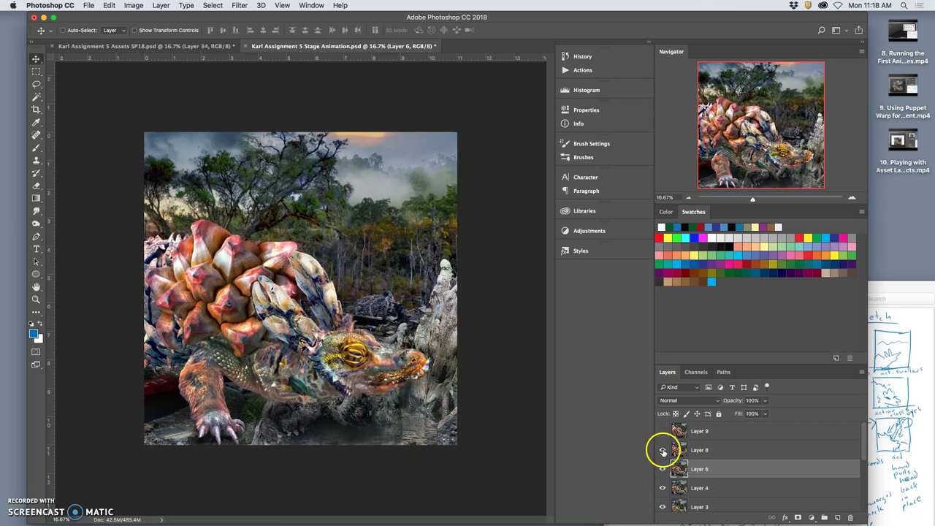
- Toggle Layers 8 and 6 once more, make Layers 6, 8 and 9 visible, and save the Stage Animation document
{"action": "left_click", "coordinate": [662, 449]}
{"action": "left_click", "coordinate": [663, 469]}
{"action": "left_click", "coordinate": [663, 469]}
{"action": "left_click", "coordinate": [662, 450]}
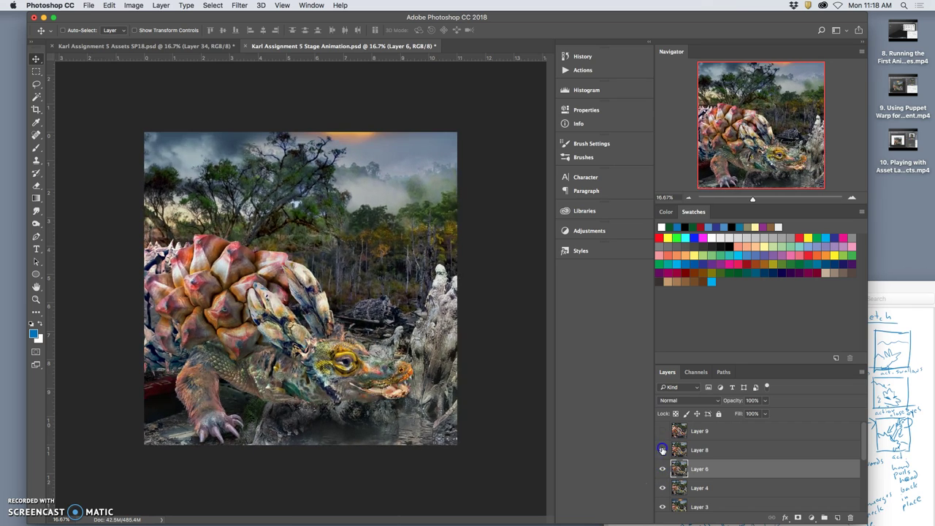
{"action": "left_click", "coordinate": [662, 430]}
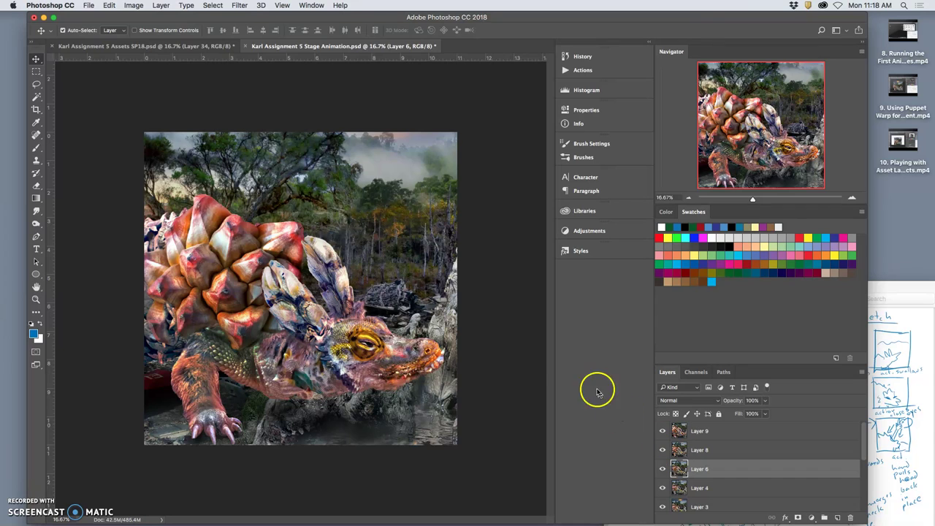
{"action": "key", "text": "super+s"}
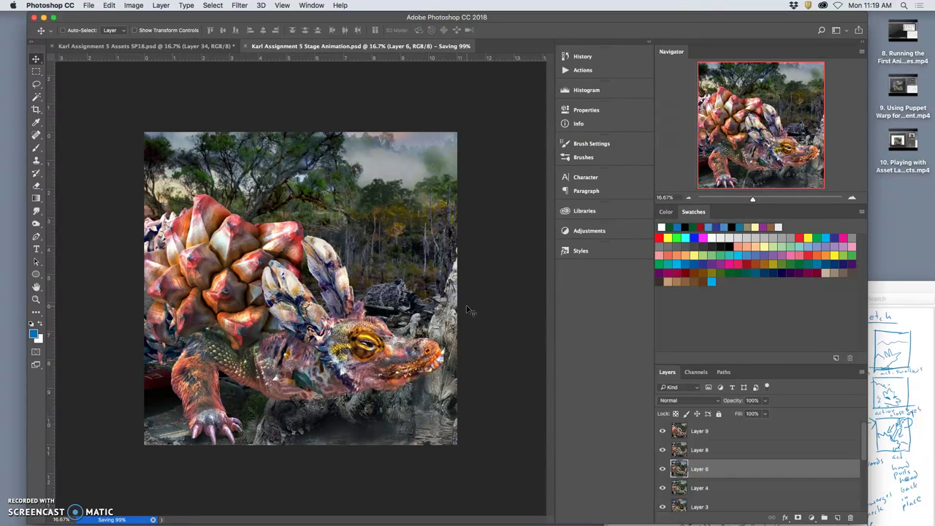
- Display the Timeline and make animation frames from the document's layers
{"action": "left_click", "coordinate": [311, 5]}
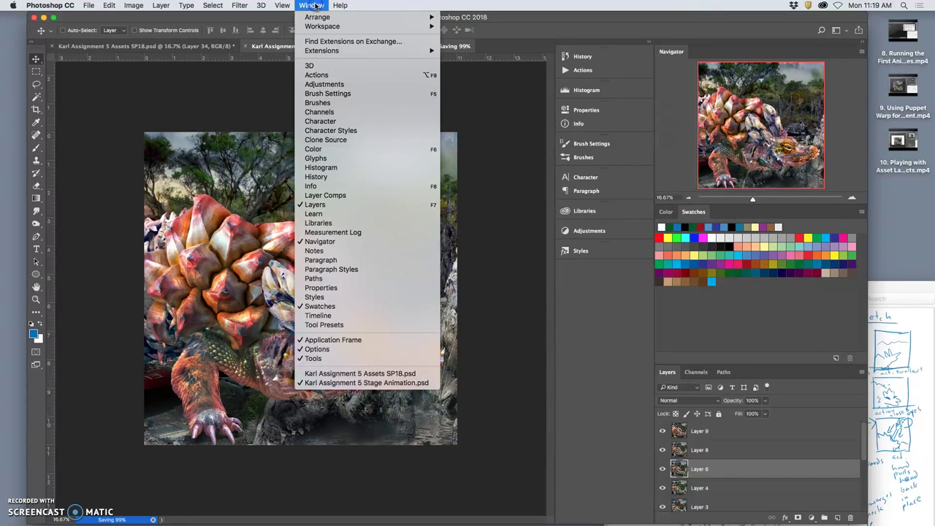
{"action": "left_click", "coordinate": [355, 315]}
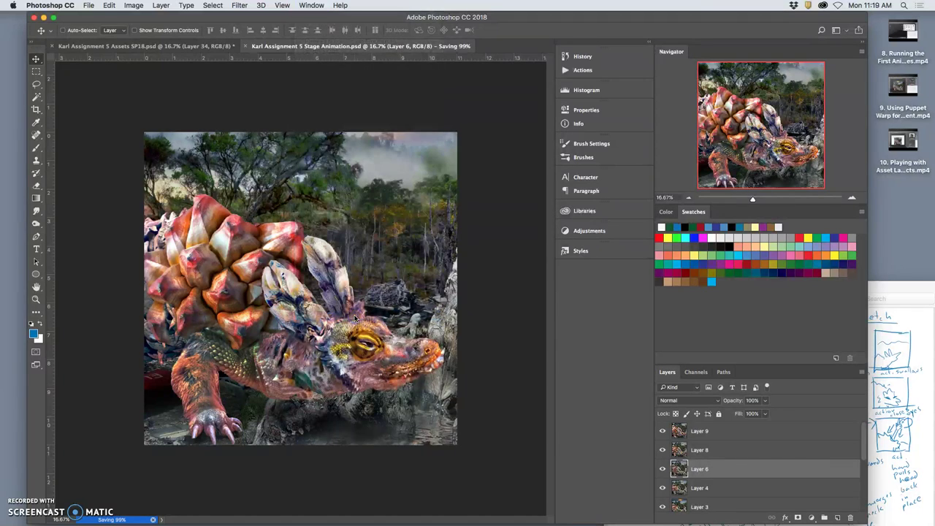
{"action": "left_click", "coordinate": [548, 469]}
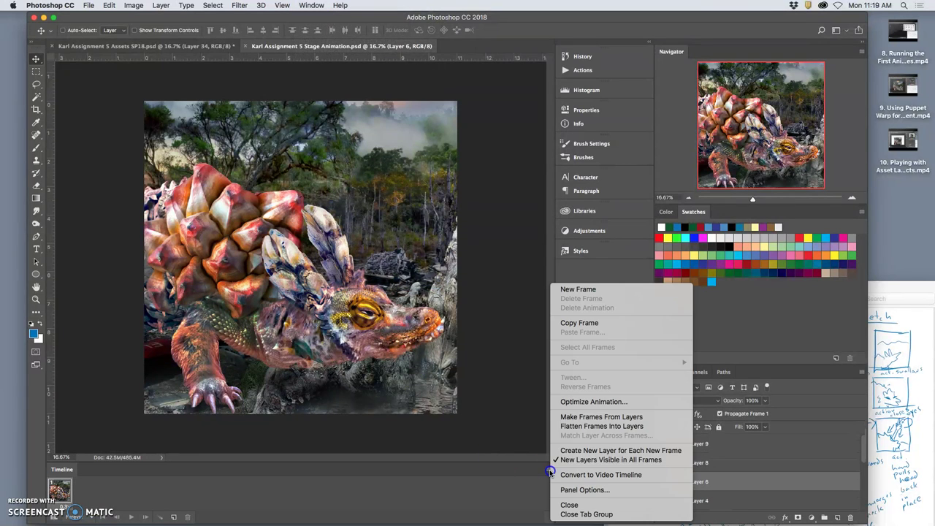
{"action": "left_click", "coordinate": [568, 417]}
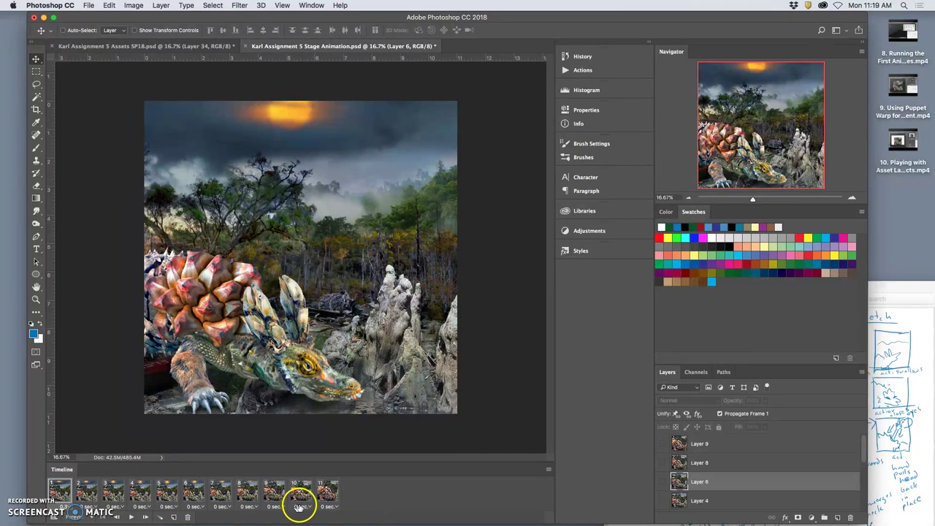
- Select all eleven animation frames and set their frame delay to 0.3 seconds
{"action": "left_click", "coordinate": [326, 496], "text": "shift"}
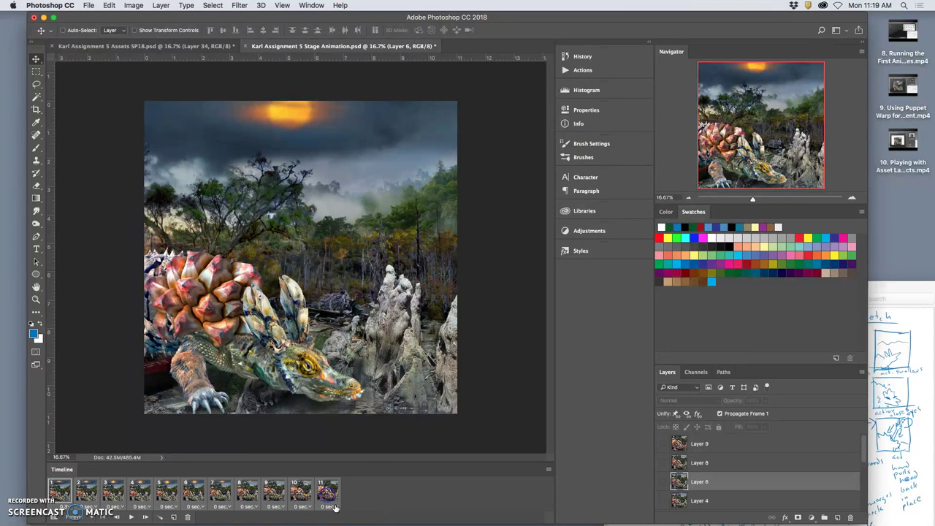
{"action": "left_click", "coordinate": [333, 505]}
{"action": "left_click", "coordinate": [338, 492]}
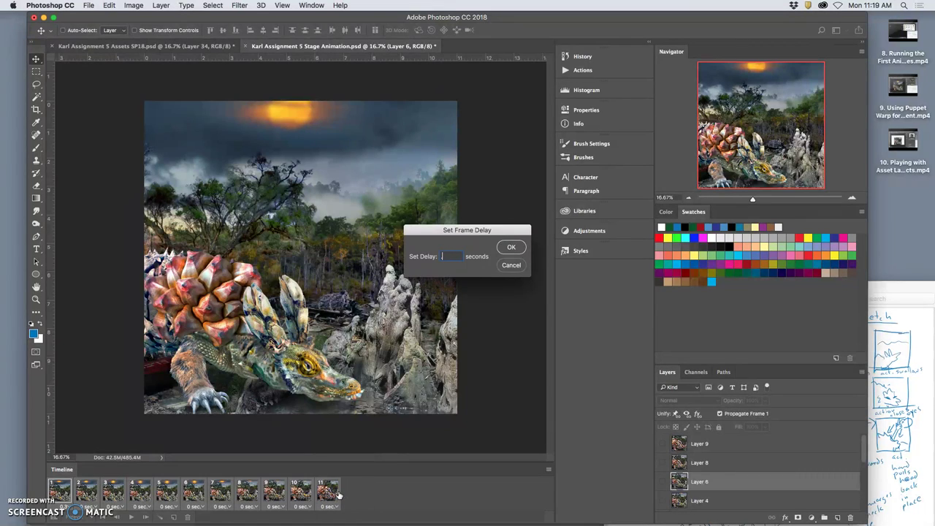
{"action": "type", "text": ".3"}
{"action": "left_click", "coordinate": [512, 247]}
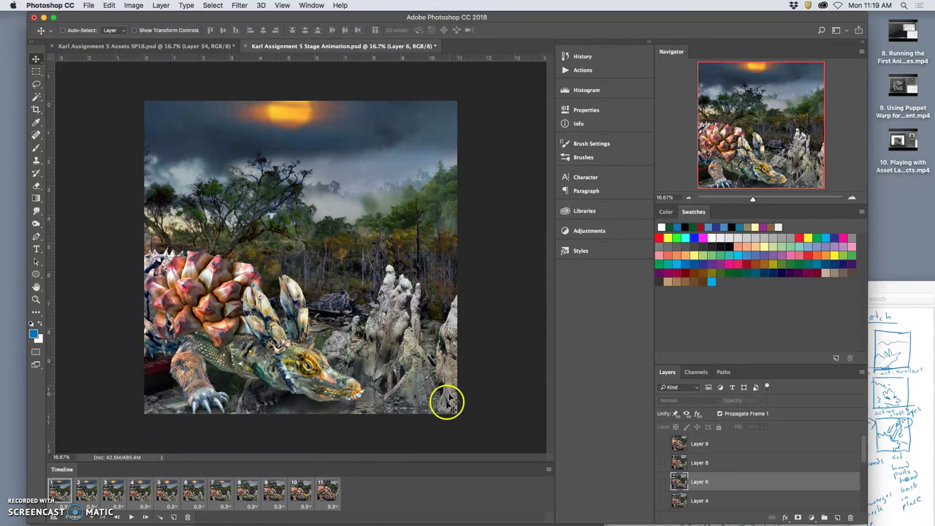
- Play the animation twice to check the creature's movement, and view frames 10 and 11
{"action": "left_click", "coordinate": [131, 517]}
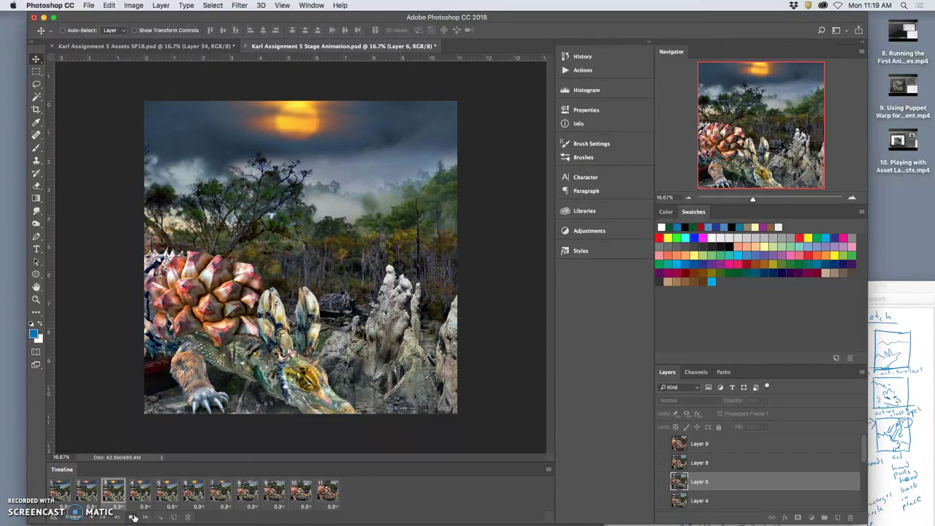
{"action": "left_click", "coordinate": [286, 403]}
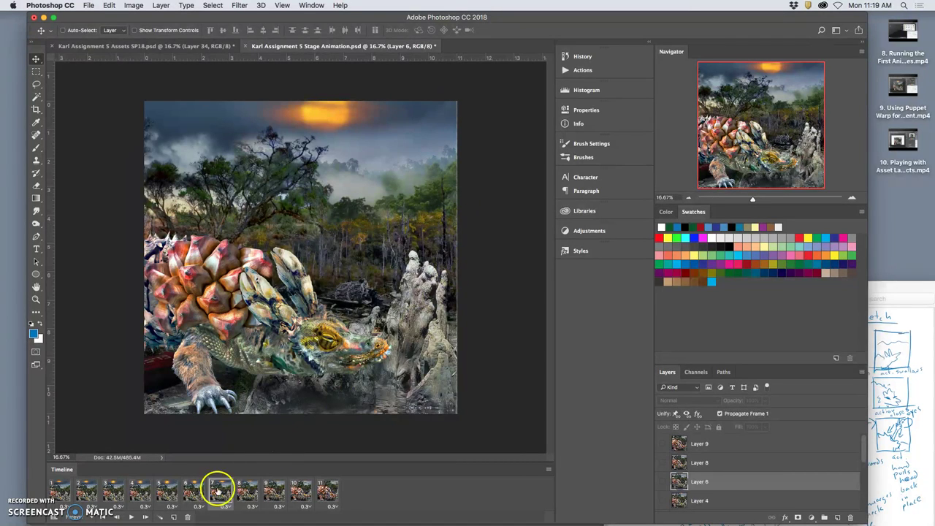
{"action": "left_click", "coordinate": [130, 517]}
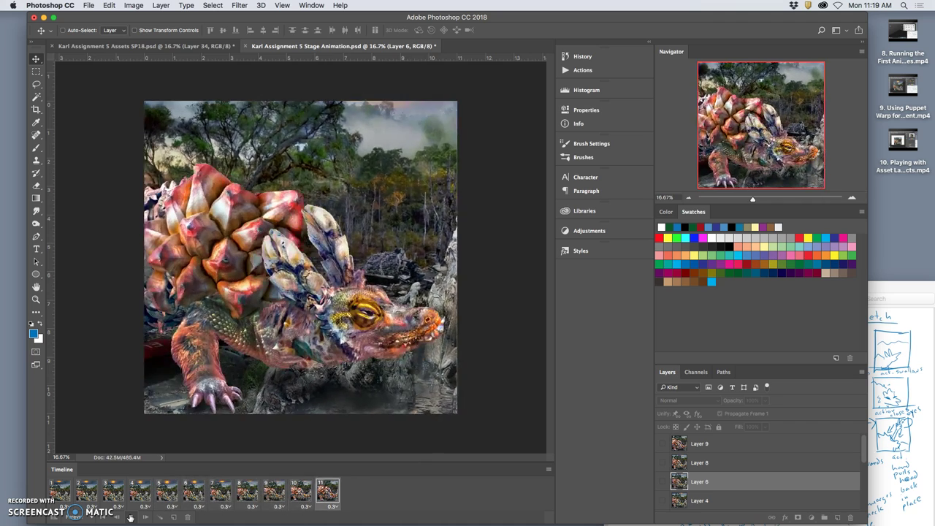
{"action": "left_click", "coordinate": [130, 517]}
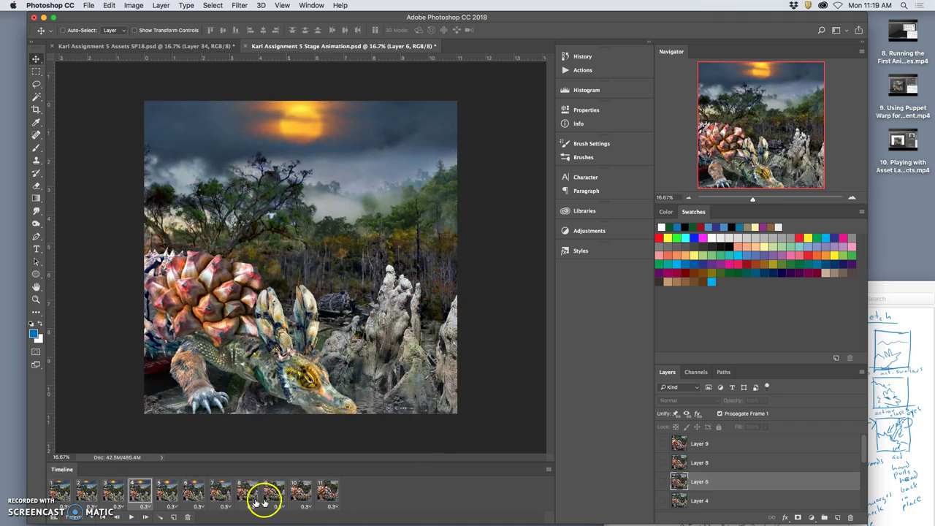
{"action": "left_click", "coordinate": [300, 493]}
{"action": "left_click", "coordinate": [326, 492]}
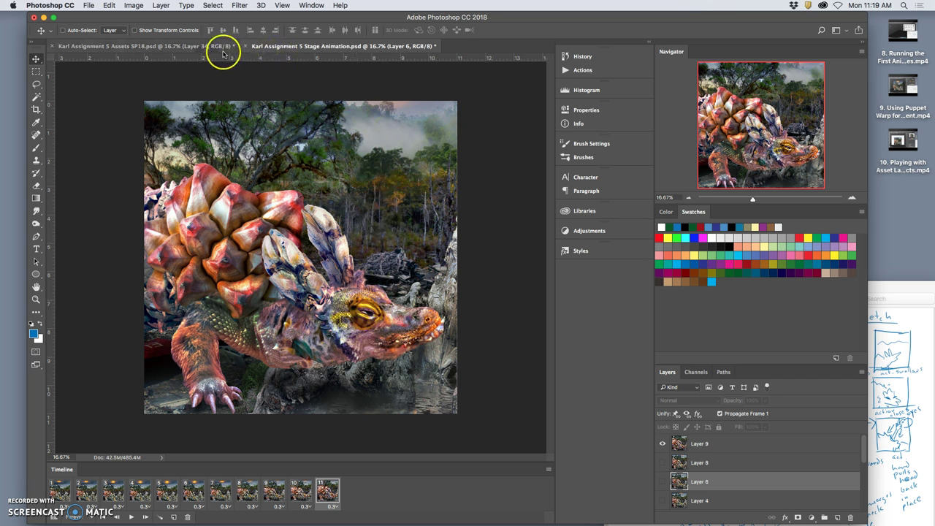
- Save the Stage Animation document, switch to the Assets document, clear the selection and delete the merged Layer 34
{"action": "key", "text": "super+s"}
{"action": "left_click", "coordinate": [152, 46]}
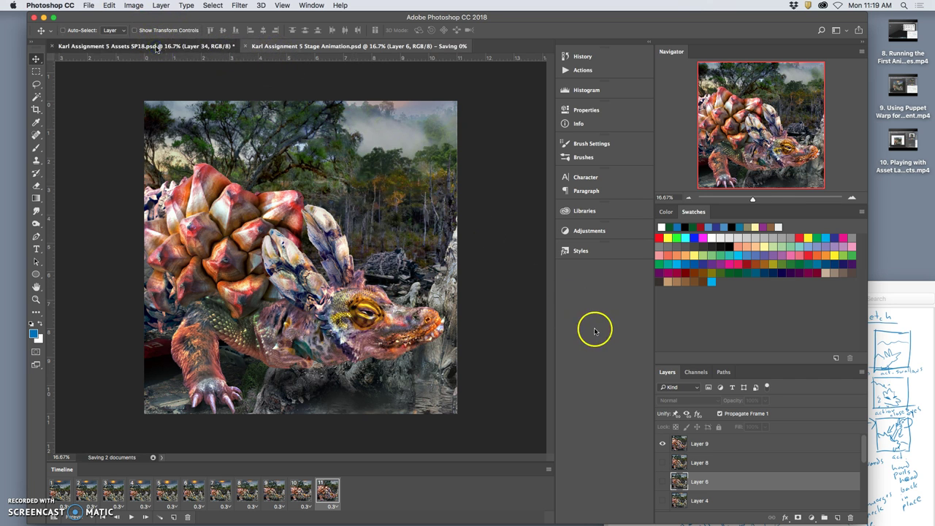
{"action": "key", "text": "super+d"}
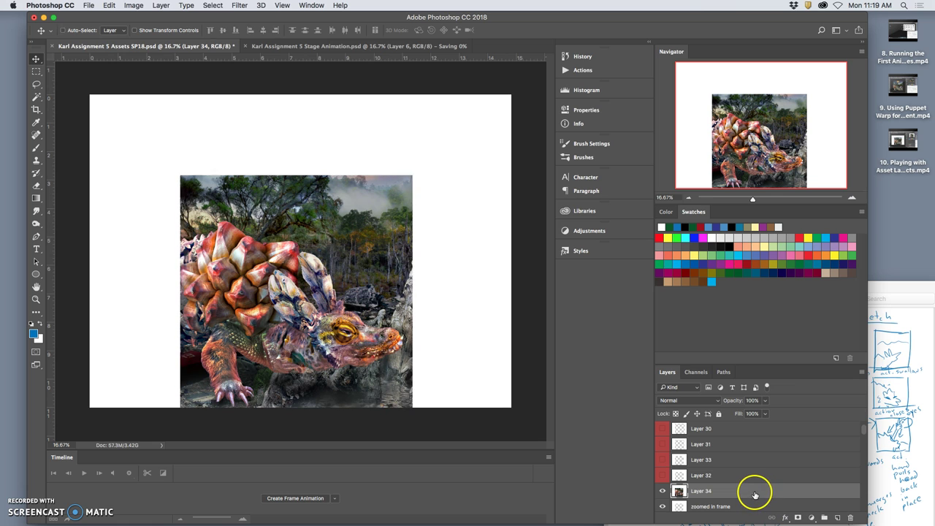
{"action": "key", "text": "Delete"}
- Show the Texture Fills copy 3 group and hide the original Texture Fills group inside it
{"action": "scroll", "coordinate": [744, 494], "scroll_direction": "down", "scroll_amount": 2}
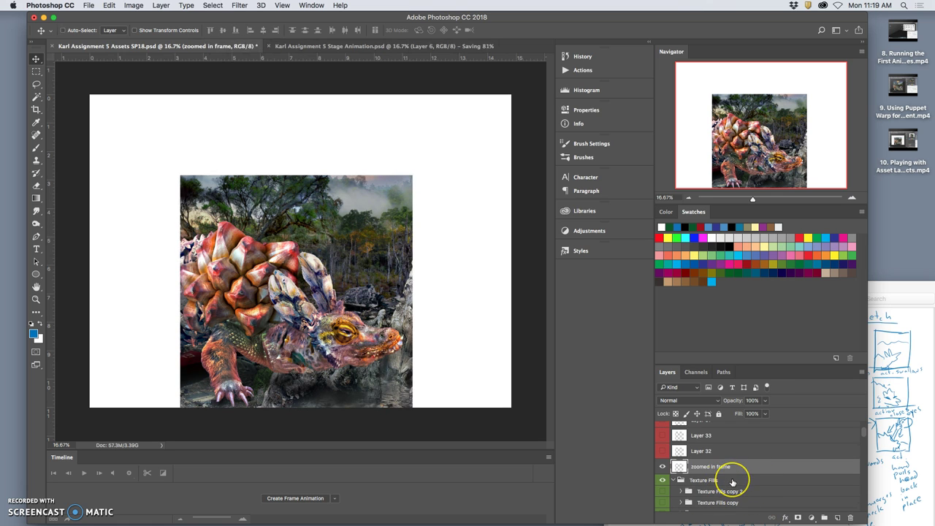
{"action": "scroll", "coordinate": [732, 482], "scroll_direction": "down", "scroll_amount": 2}
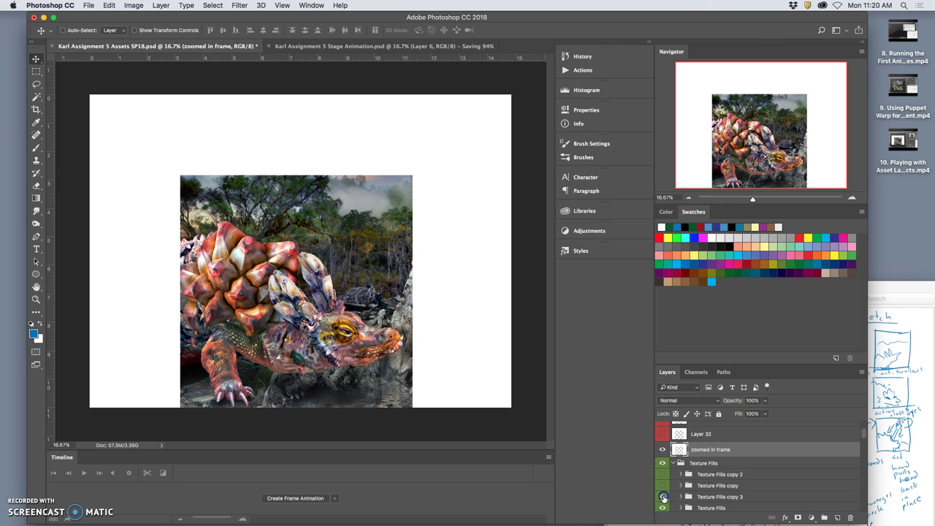
{"action": "left_click", "coordinate": [663, 496]}
{"action": "left_click", "coordinate": [663, 497]}
- Distort the HEAD Up group slightly with Free Transform, moving its upper-left corner inward and its lower corners outward
{"action": "scroll", "coordinate": [714, 493], "scroll_direction": "down", "scroll_amount": 3}
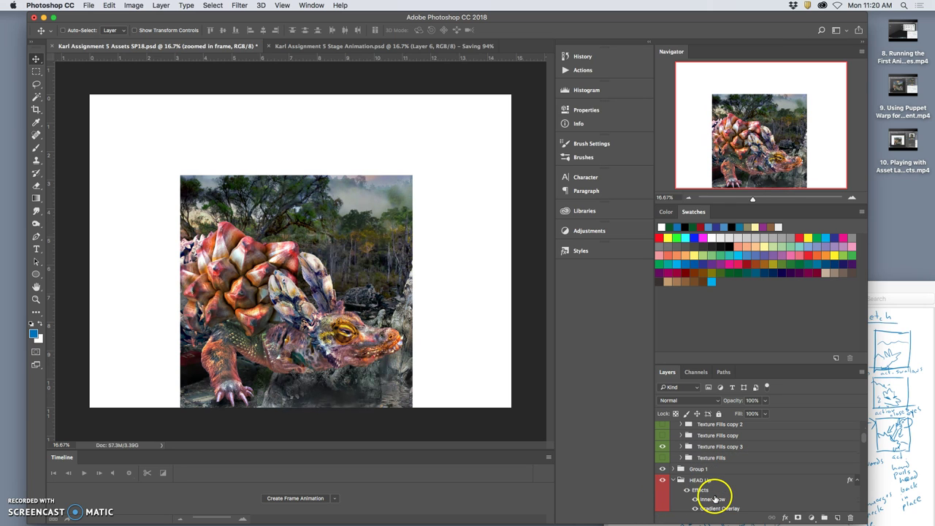
{"action": "scroll", "coordinate": [714, 496], "scroll_direction": "down", "scroll_amount": 1}
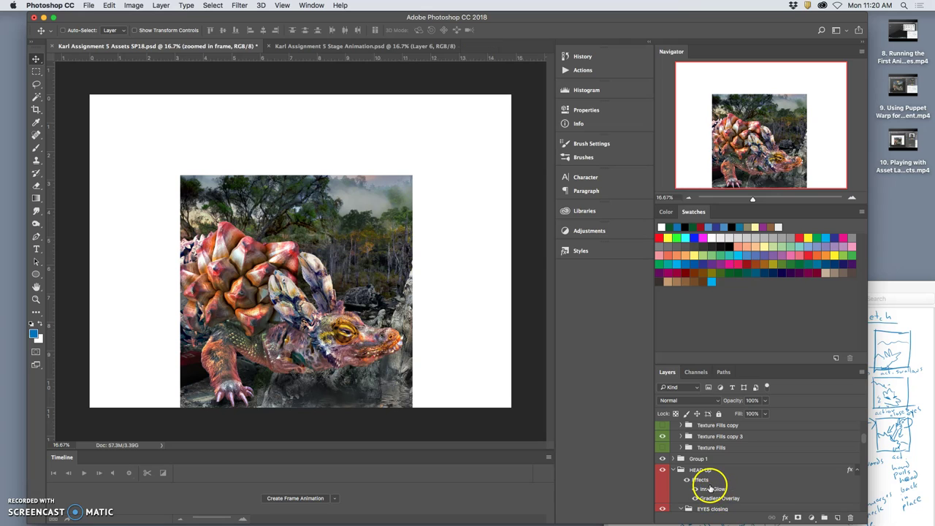
{"action": "scroll", "coordinate": [708, 486], "scroll_direction": "down", "scroll_amount": 1}
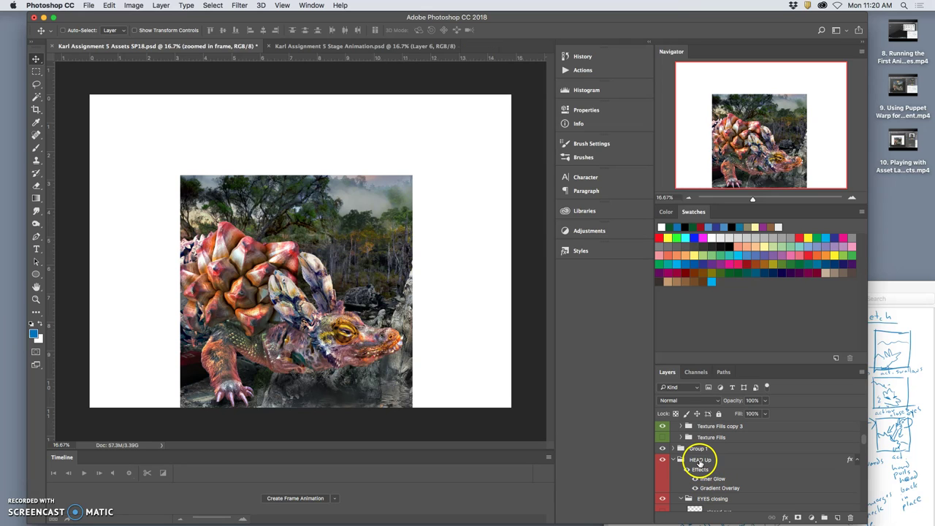
{"action": "left_click", "coordinate": [699, 460]}
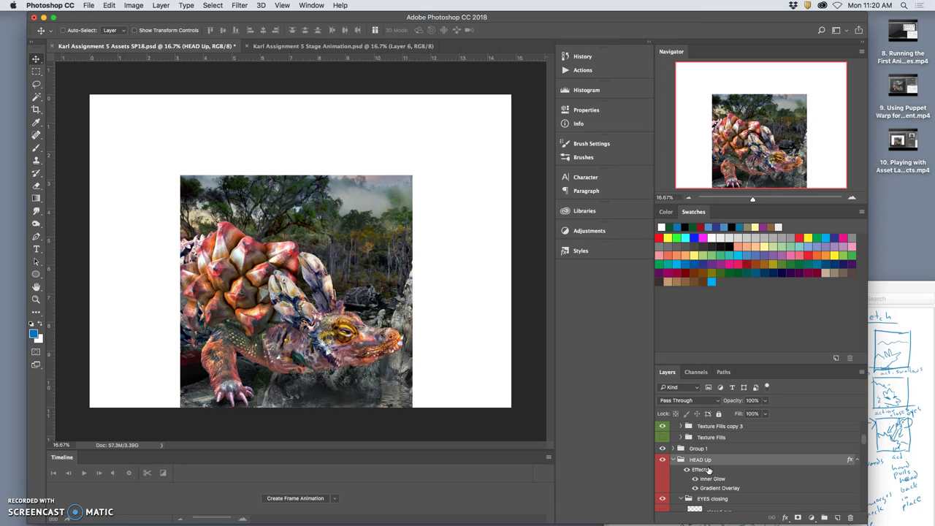
{"action": "key", "text": "super+t"}
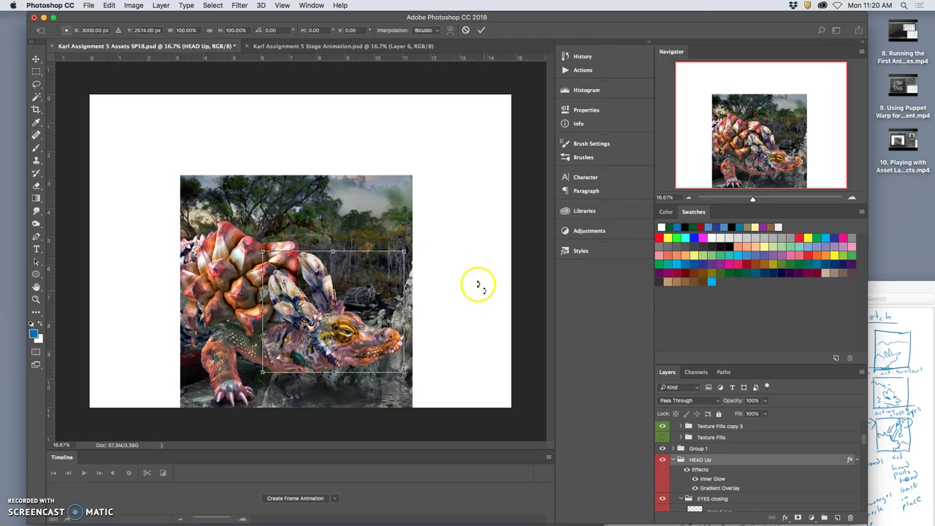
{"action": "right_click", "coordinate": [341, 284]}
{"action": "left_click", "coordinate": [356, 308]}
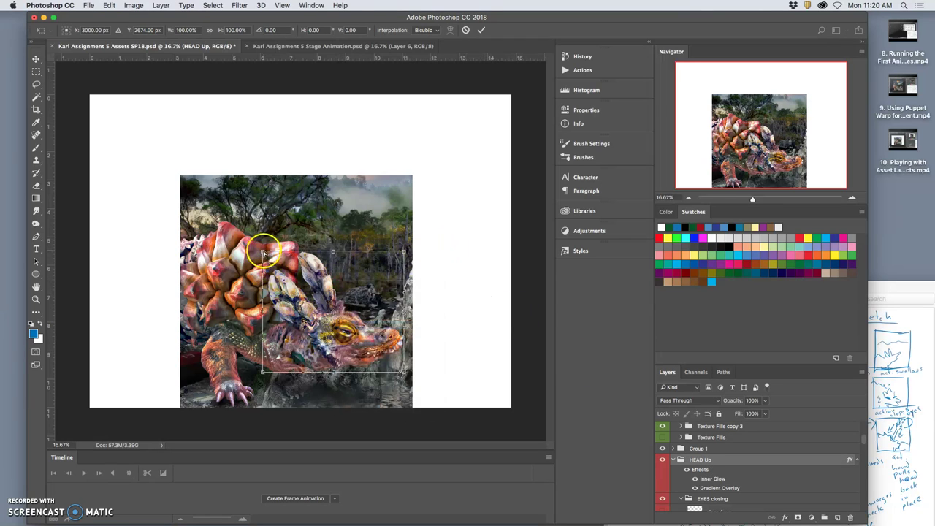
{"action": "left_click_drag", "start_coordinate": [264, 252], "coordinate": [269, 251]}
{"action": "left_click_drag", "start_coordinate": [262, 373], "coordinate": [260, 373]}
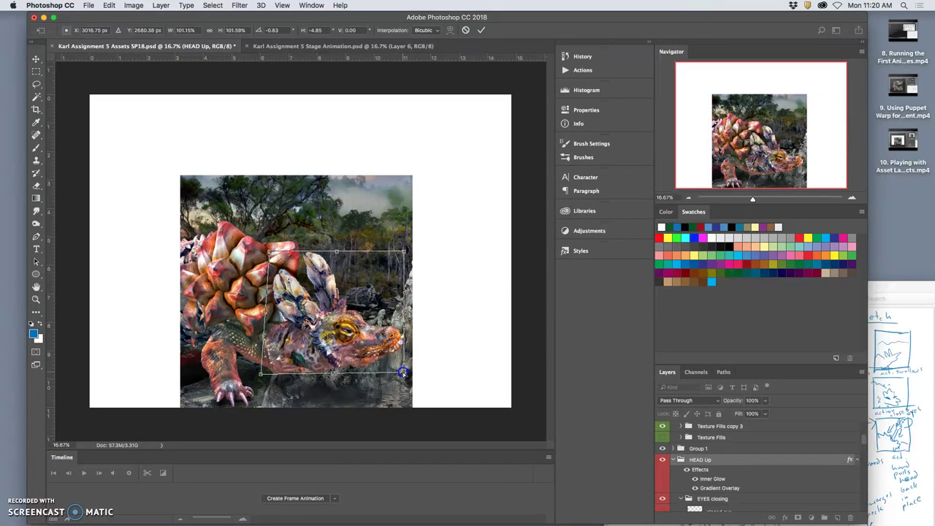
{"action": "left_click_drag", "start_coordinate": [403, 371], "coordinate": [404, 372]}
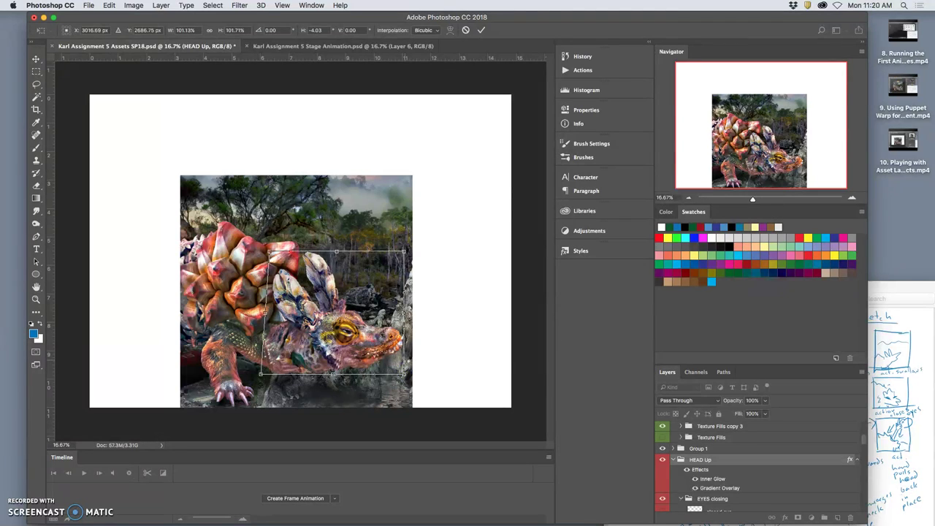
{"action": "key", "text": "Return"}
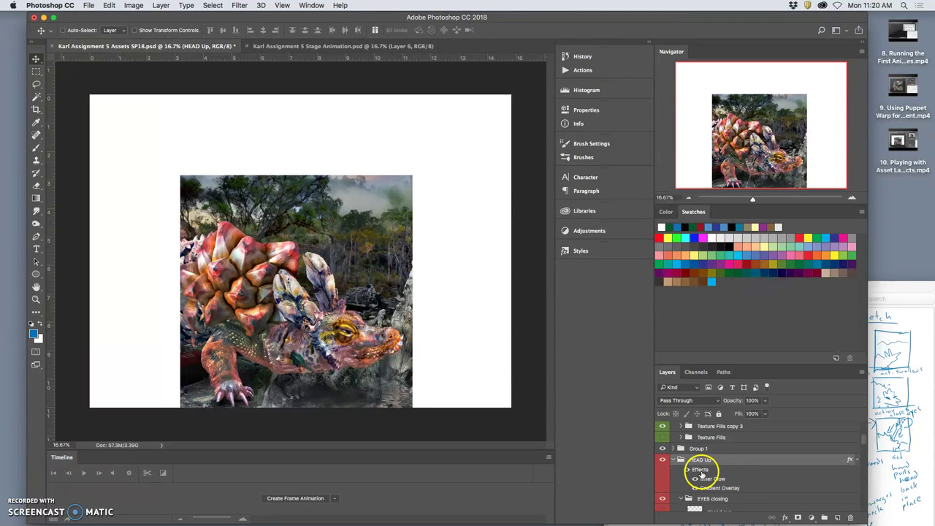
- Restyle the HEAD Up group with 59% Inner Glow opacity and 47% Gradient Overlay opacity, leaving Satin off
{"action": "double_click", "coordinate": [699, 473]}
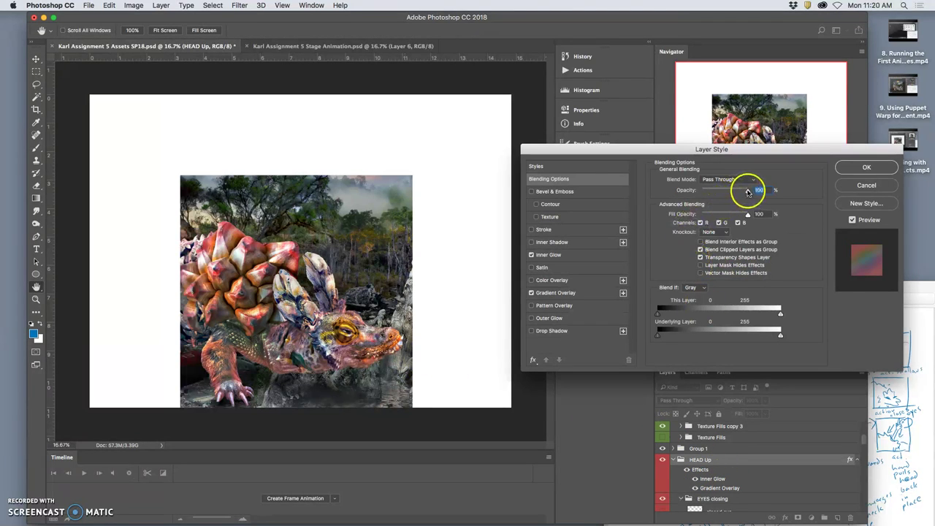
{"action": "mouse_move", "coordinate": [747, 192]}
{"action": "left_mouse_down"}
{"action": "mouse_move", "coordinate": [738, 192]}
{"action": "mouse_move", "coordinate": [747, 192]}
{"action": "left_mouse_up"}
{"action": "left_click", "coordinate": [561, 269]}
{"action": "left_click", "coordinate": [565, 256]}
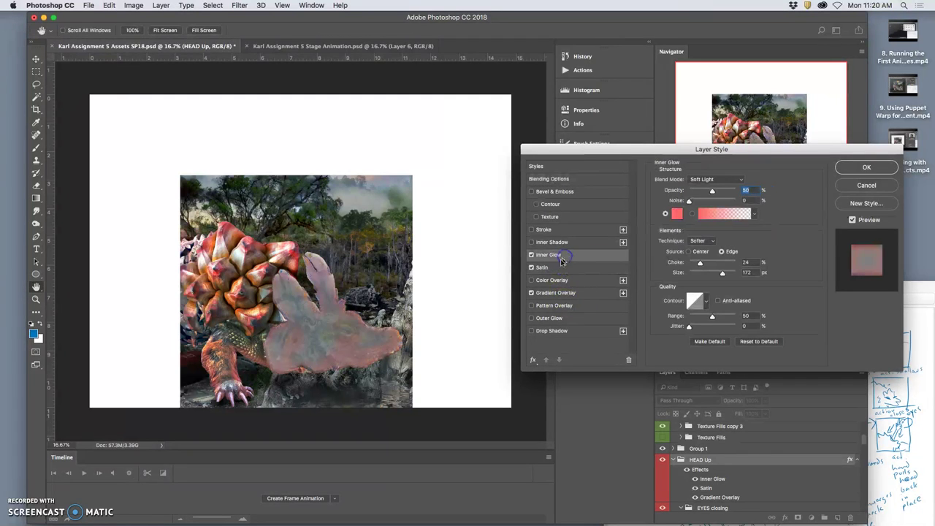
{"action": "left_click", "coordinate": [532, 269]}
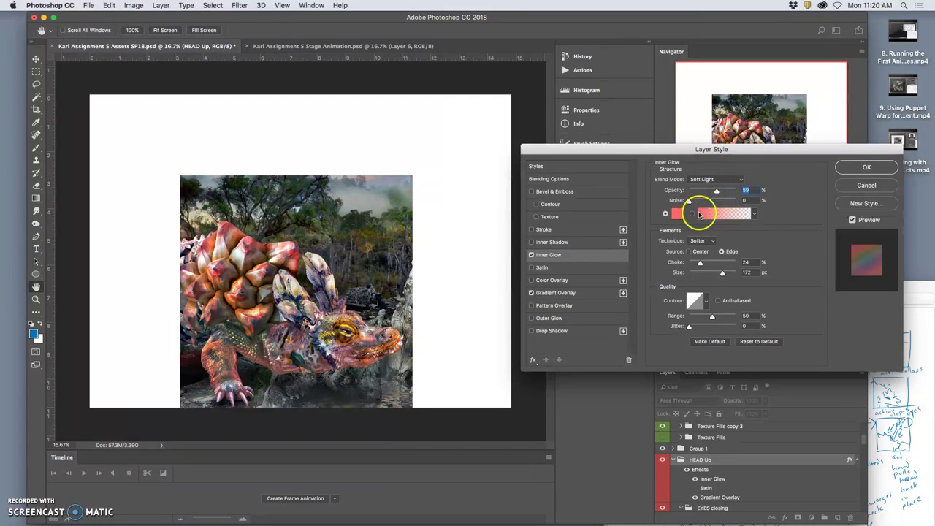
{"action": "left_click", "coordinate": [577, 291]}
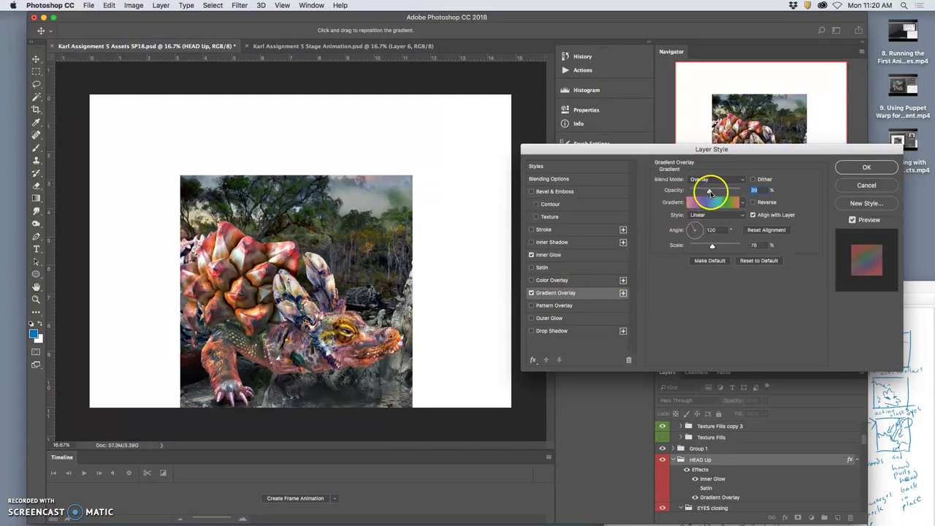
{"action": "left_click_drag", "start_coordinate": [709, 192], "coordinate": [713, 192]}
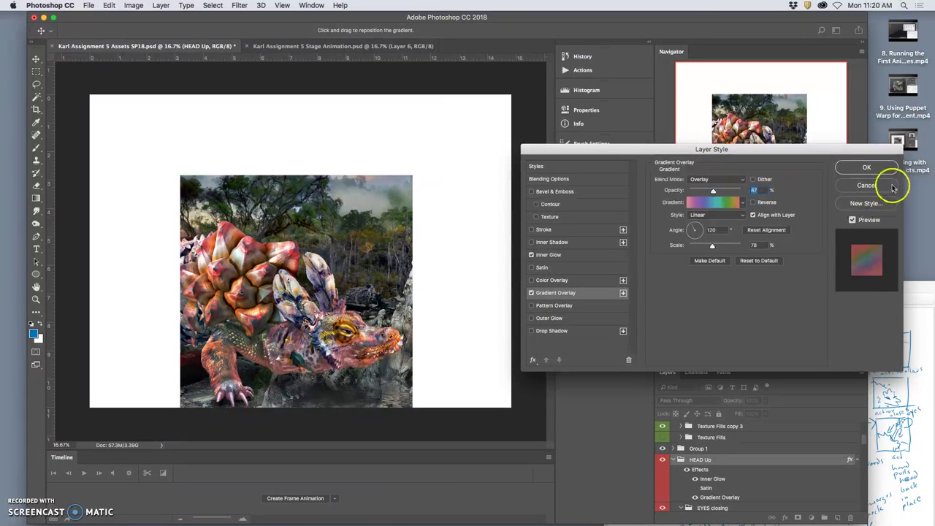
{"action": "left_click", "coordinate": [866, 166]}
- Show the closed eye layer in the EYES closing group and hide the squinting eye layer
{"action": "scroll", "coordinate": [707, 473], "scroll_direction": "down", "scroll_amount": 2}
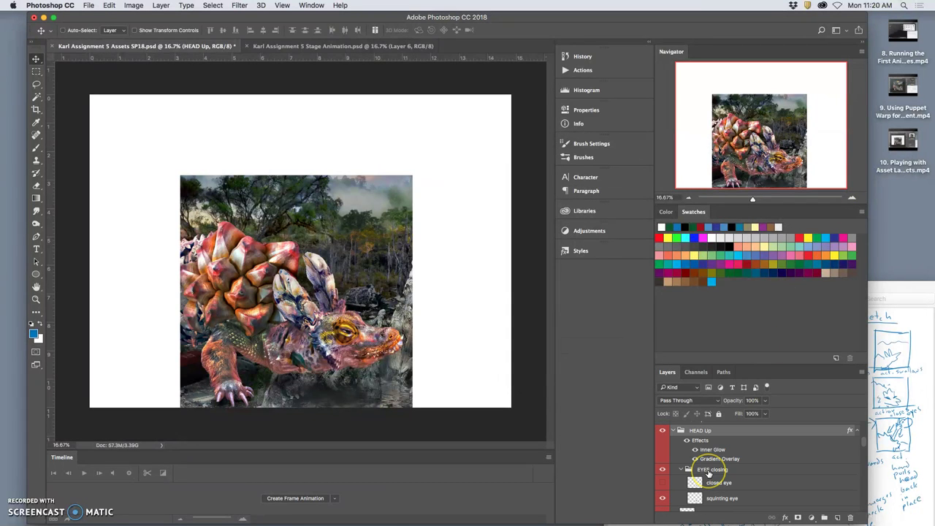
{"action": "scroll", "coordinate": [708, 473], "scroll_direction": "down", "scroll_amount": 1}
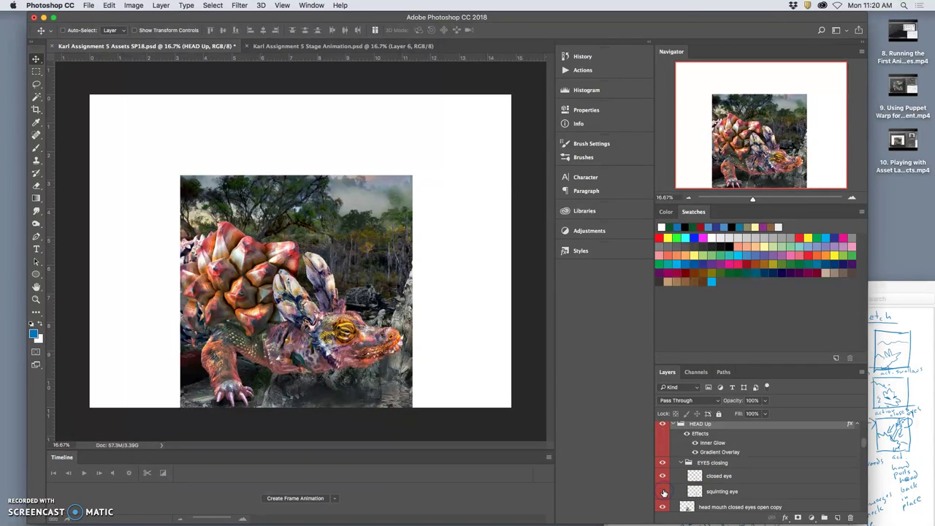
{"action": "left_click", "coordinate": [663, 491]}
{"action": "scroll", "coordinate": [733, 491], "scroll_direction": "down", "scroll_amount": 2}
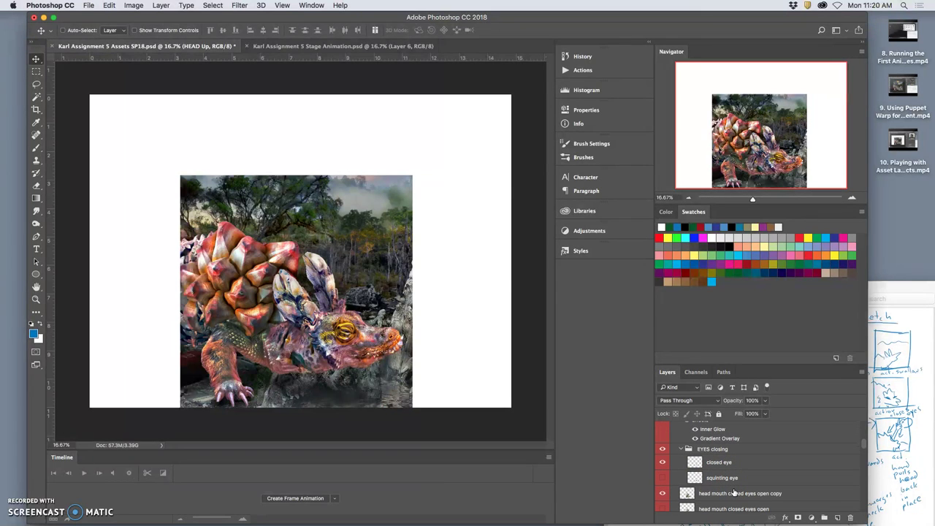
- Duplicate the Karl Assignment #2 Creature Collage copy 5 layer and hide the original copy 5
{"action": "scroll", "coordinate": [733, 492], "scroll_direction": "down", "scroll_amount": 2}
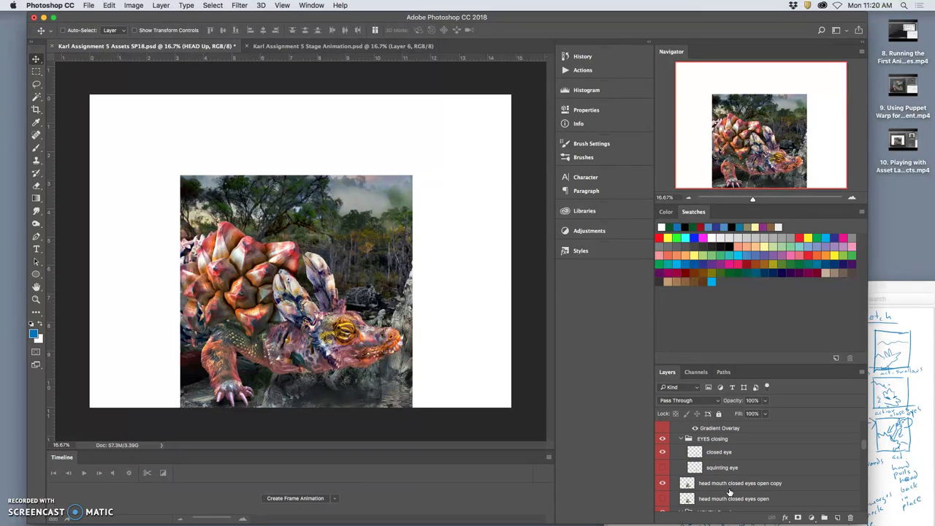
{"action": "scroll", "coordinate": [729, 491], "scroll_direction": "down", "scroll_amount": 10}
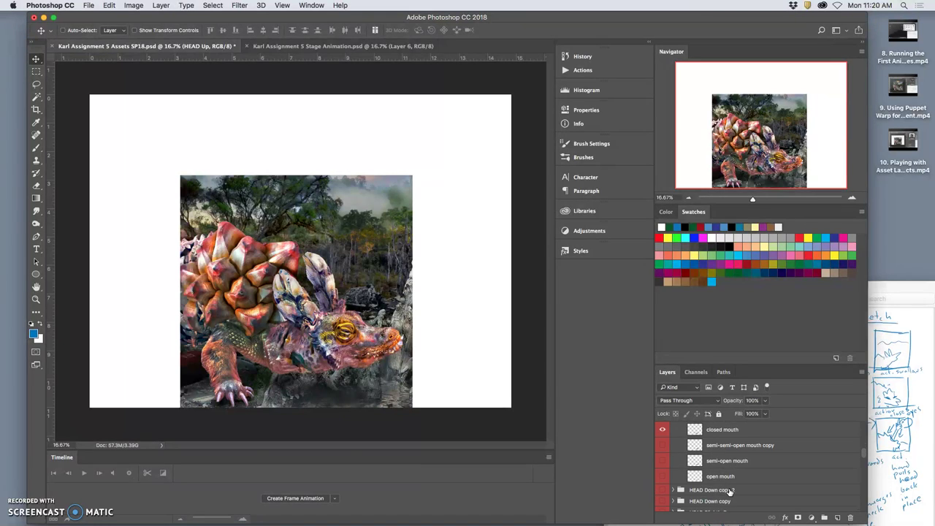
{"action": "scroll", "coordinate": [728, 491], "scroll_direction": "down", "scroll_amount": 5}
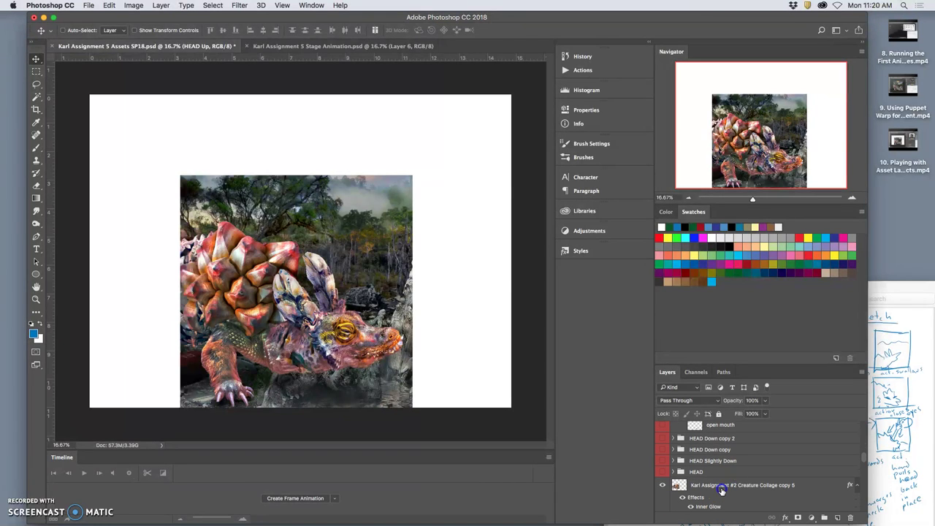
{"action": "scroll", "coordinate": [722, 490], "scroll_direction": "down", "scroll_amount": 2}
{"action": "left_click", "coordinate": [721, 490]}
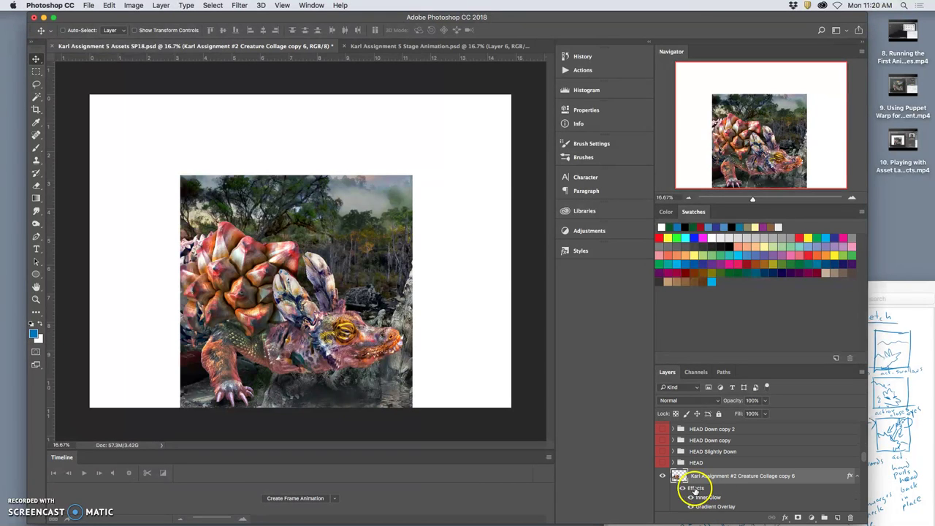
{"action": "scroll", "coordinate": [699, 489], "scroll_direction": "down", "scroll_amount": 2}
{"action": "left_click", "coordinate": [661, 499]}
- Try the Screen, Color Dodge, Lighter Color and Pin Light blend modes on the duplicated collage layer, then restore Normal
{"action": "left_click", "coordinate": [694, 473]}
{"action": "double_click", "coordinate": [693, 473]}
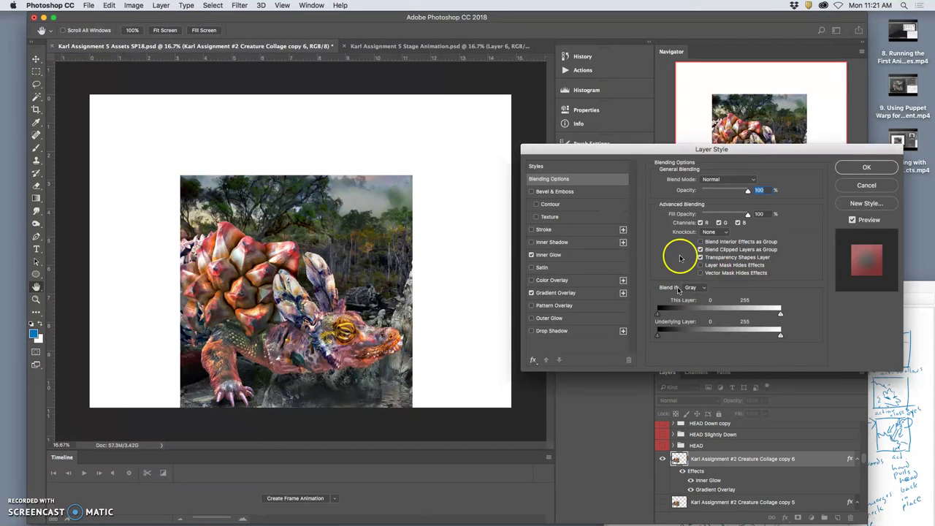
{"action": "left_click", "coordinate": [720, 179]}
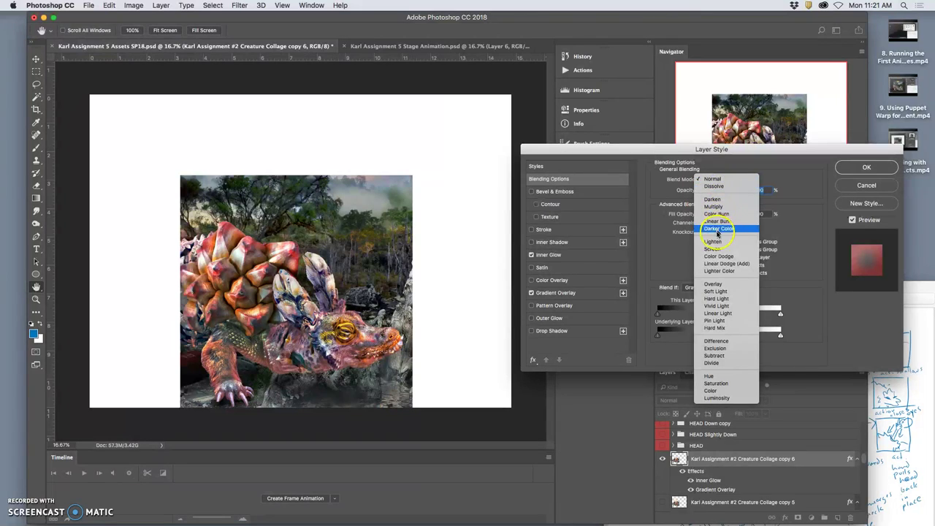
{"action": "left_click", "coordinate": [714, 251]}
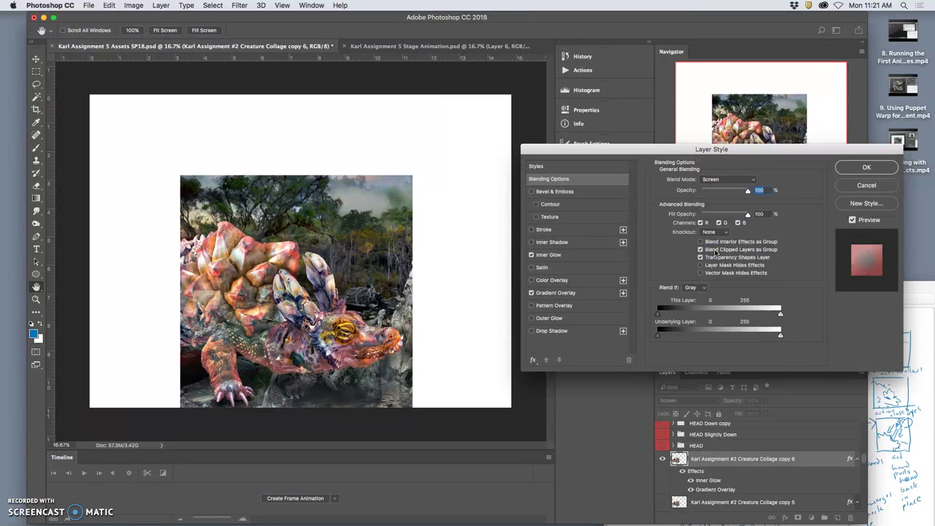
{"action": "left_click", "coordinate": [719, 181]}
{"action": "left_click", "coordinate": [718, 186]}
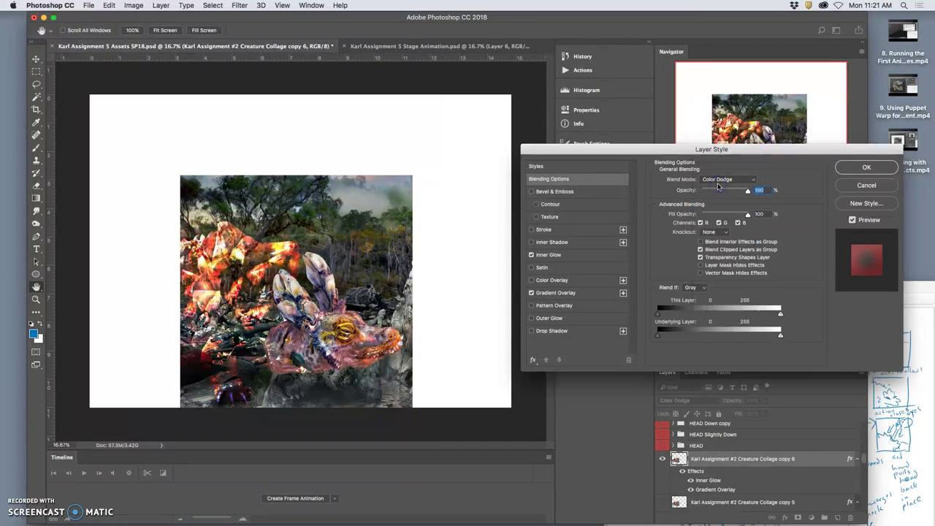
{"action": "left_click", "coordinate": [718, 182]}
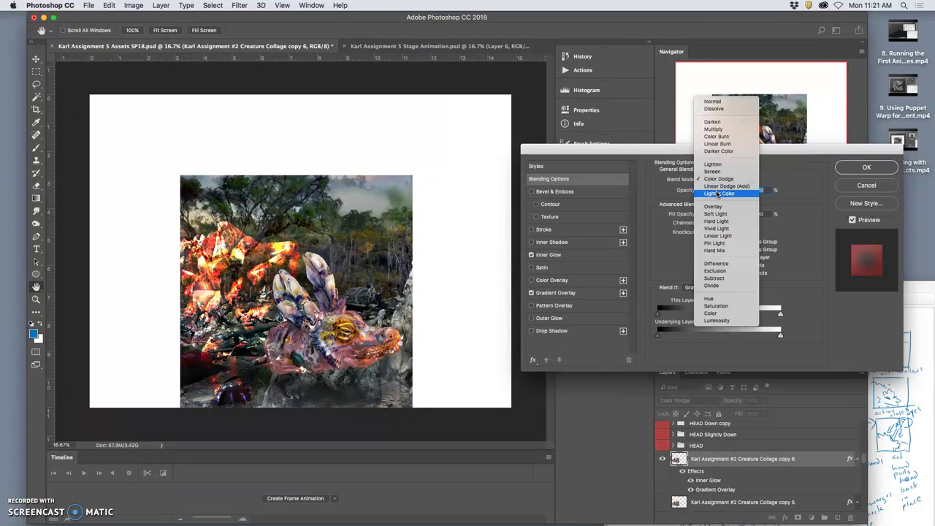
{"action": "left_click", "coordinate": [718, 193]}
{"action": "left_click", "coordinate": [716, 184]}
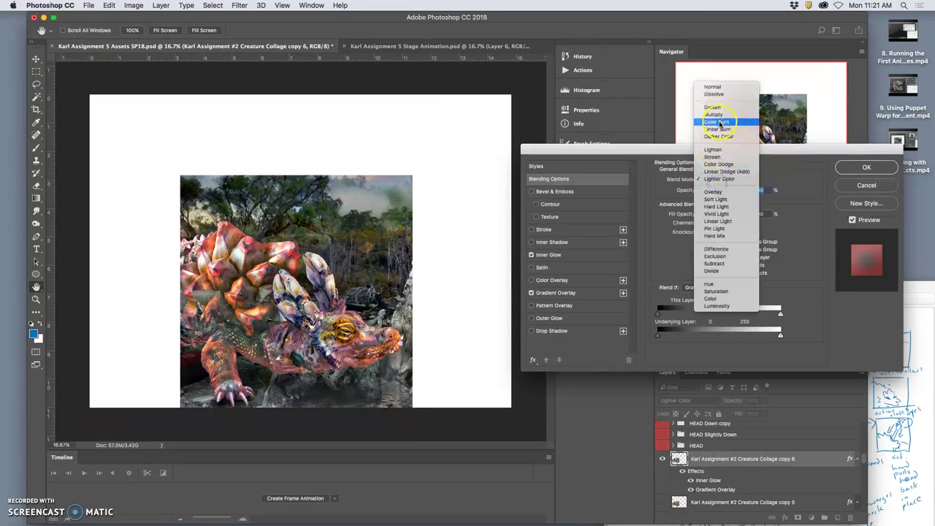
{"action": "left_click", "coordinate": [715, 229]}
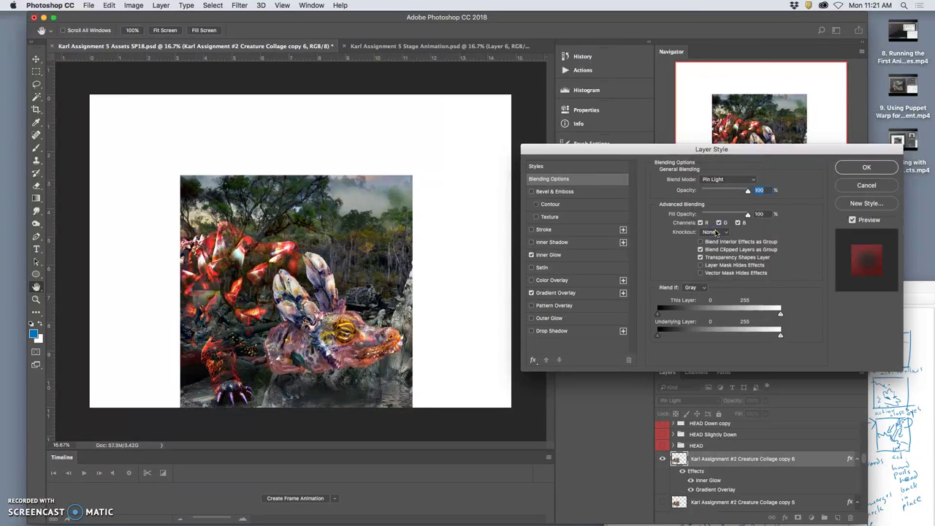
{"action": "left_click", "coordinate": [728, 179]}
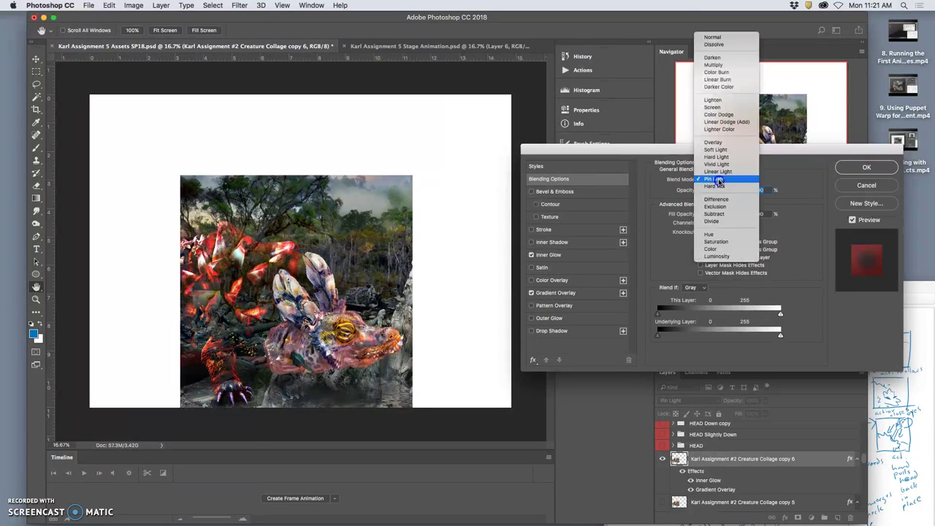
{"action": "left_click", "coordinate": [713, 37]}
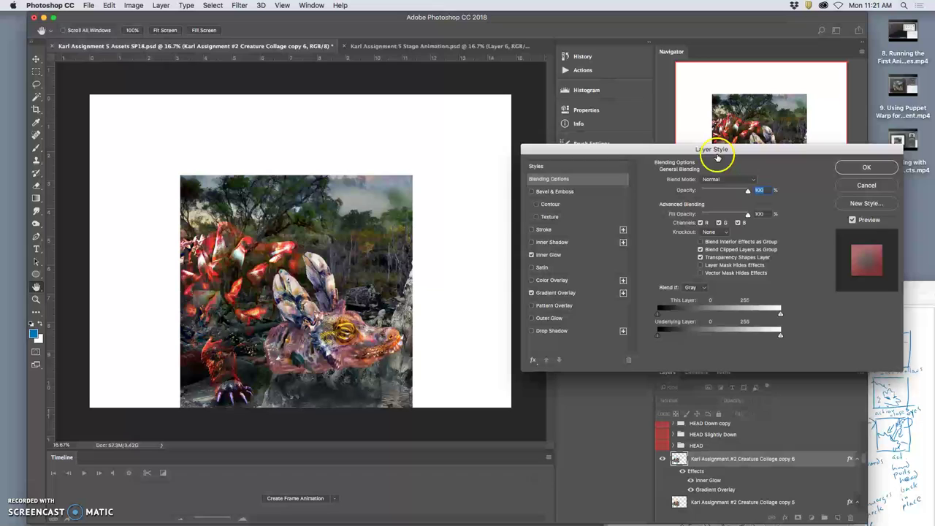
- Set the Inner Glow to Overlay, 100% opacity, 90% noise, 42% choke and about 180 px size, and the Gradient Overlay opacity to 50%
{"action": "left_click", "coordinate": [571, 257]}
{"action": "left_click", "coordinate": [723, 180]}
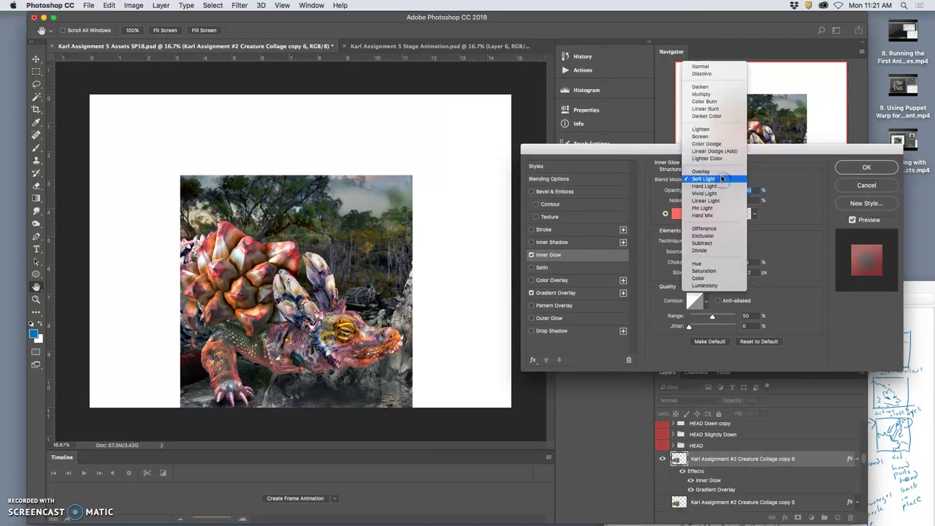
{"action": "left_click", "coordinate": [721, 176]}
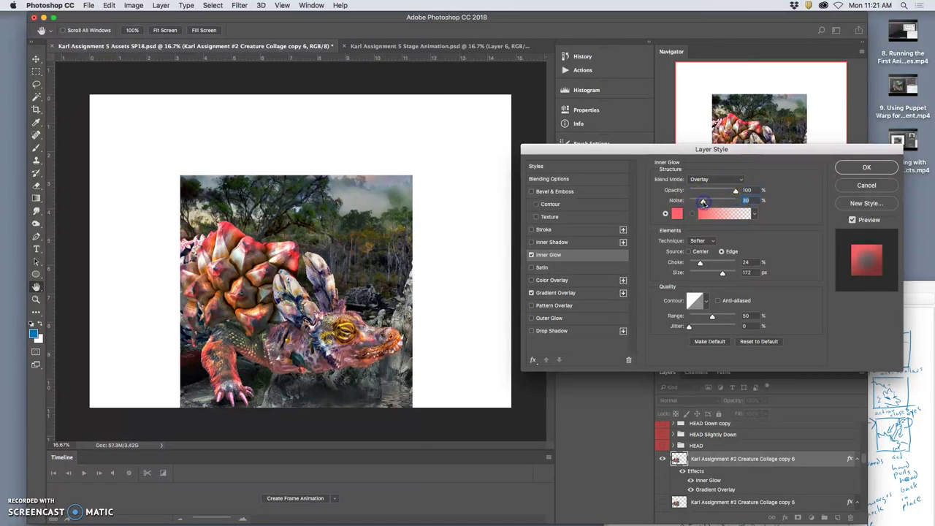
{"action": "left_click_drag", "start_coordinate": [721, 205], "coordinate": [736, 208]}
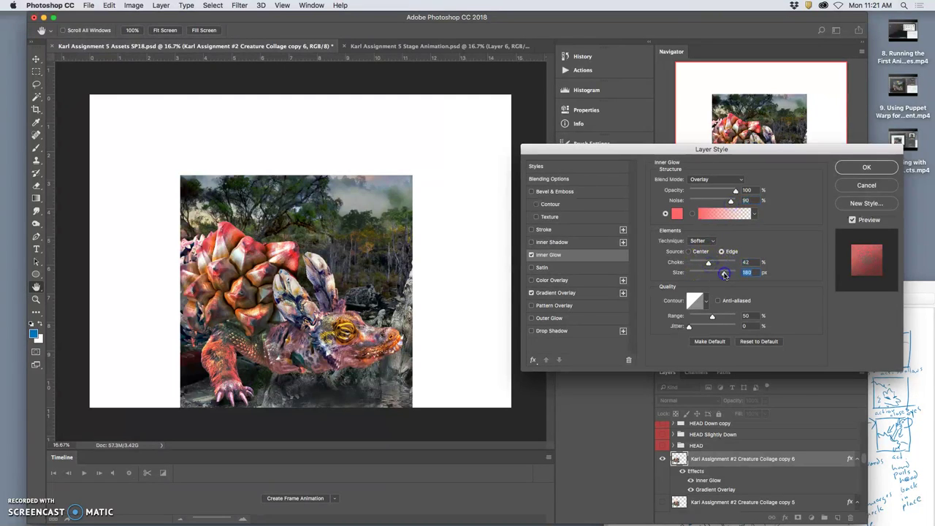
{"action": "left_click_drag", "start_coordinate": [724, 274], "coordinate": [723, 274]}
{"action": "left_click", "coordinate": [572, 297]}
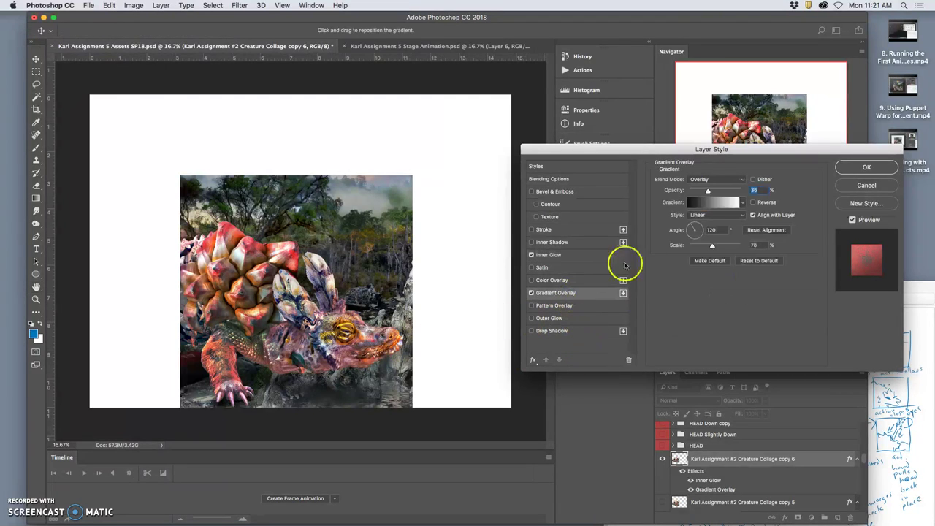
{"action": "left_click_drag", "start_coordinate": [708, 190], "coordinate": [716, 192]}
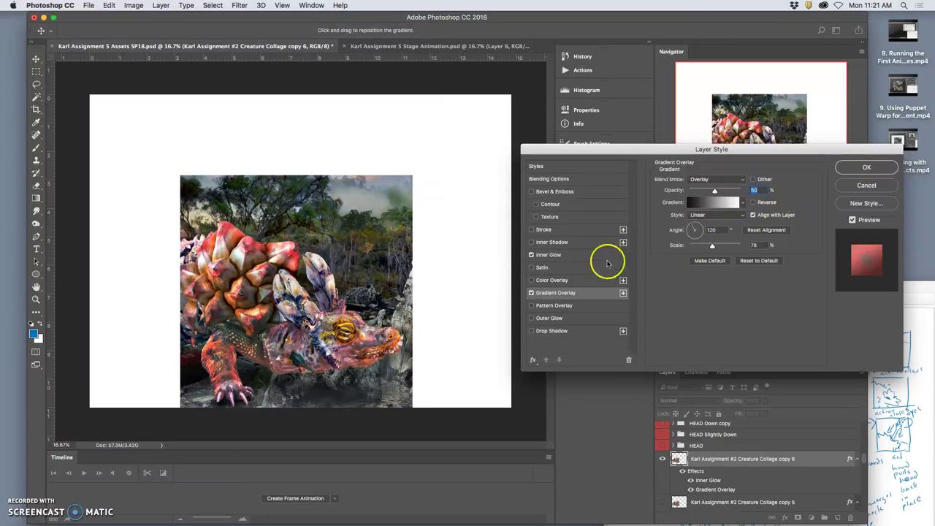
- Add a Color Overlay to the duplicated collage layer in muted red #cf7b7b
{"action": "left_click", "coordinate": [530, 283]}
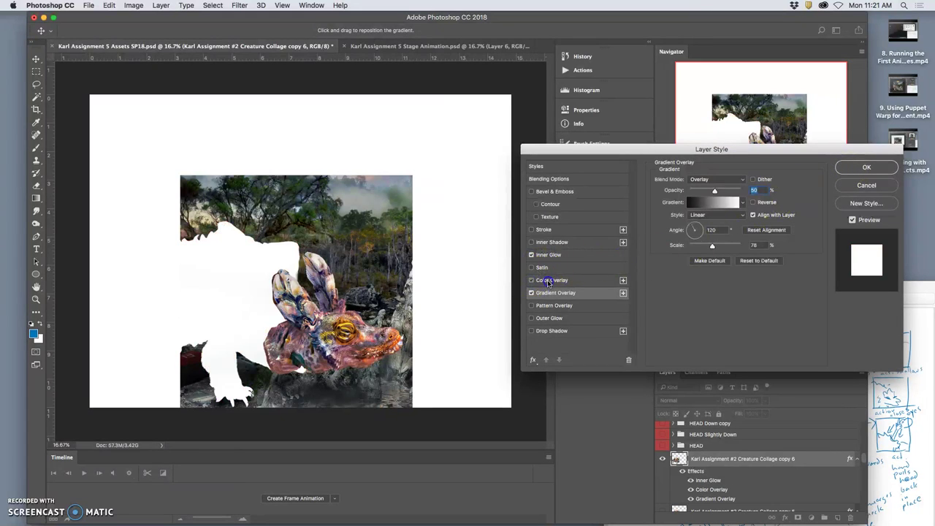
{"action": "left_click", "coordinate": [551, 280]}
{"action": "left_click", "coordinate": [750, 186]}
{"action": "left_click_drag", "start_coordinate": [624, 225], "coordinate": [581, 226]}
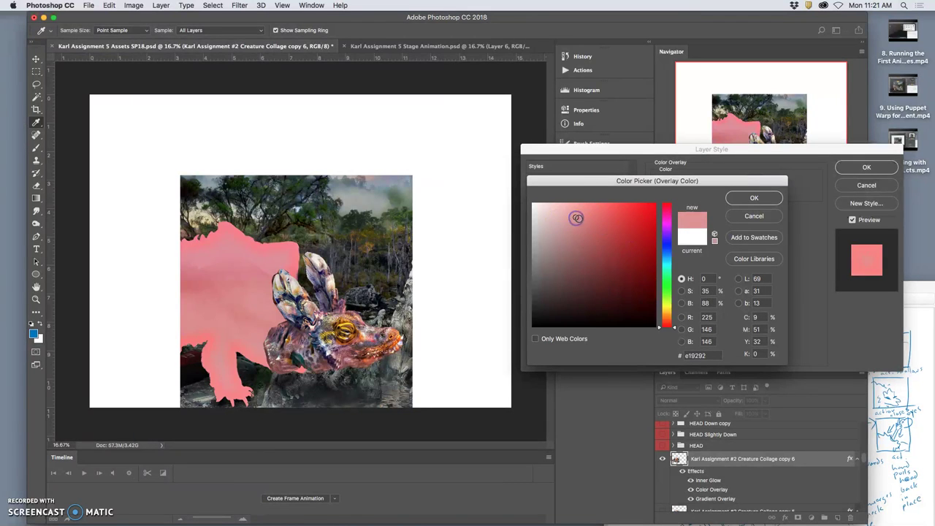
{"action": "left_click", "coordinate": [752, 198]}
- Set the Color Overlay to Overlay blend mode at 26% opacity and apply the layer style
{"action": "left_click_drag", "start_coordinate": [734, 193], "coordinate": [697, 194]}
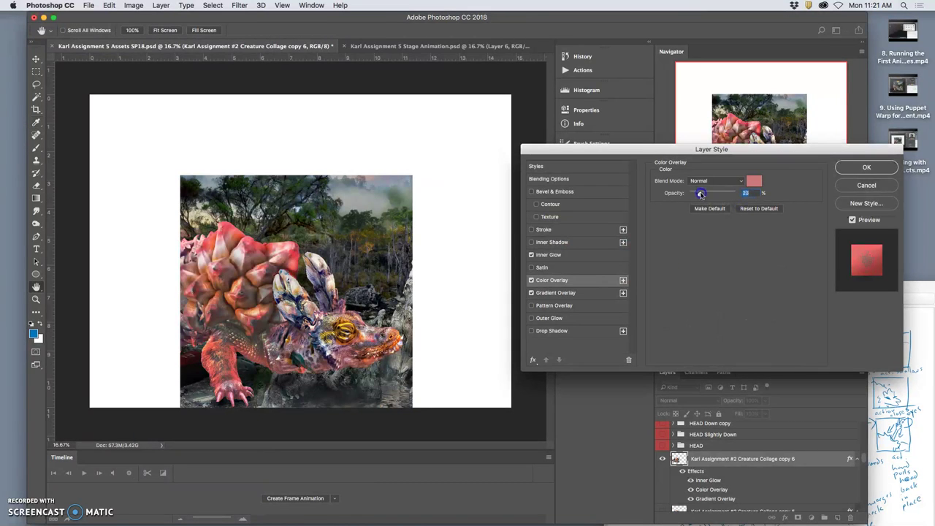
{"action": "left_click", "coordinate": [709, 180]}
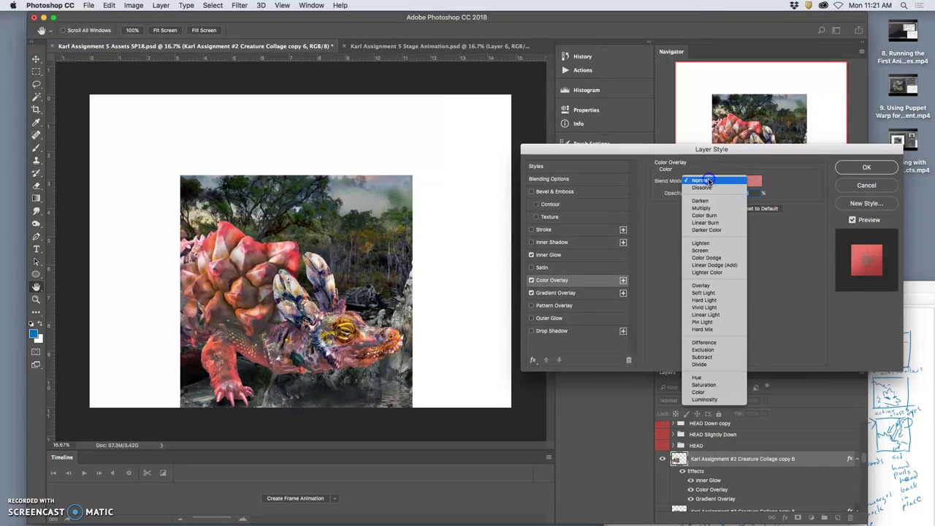
{"action": "left_click", "coordinate": [700, 285]}
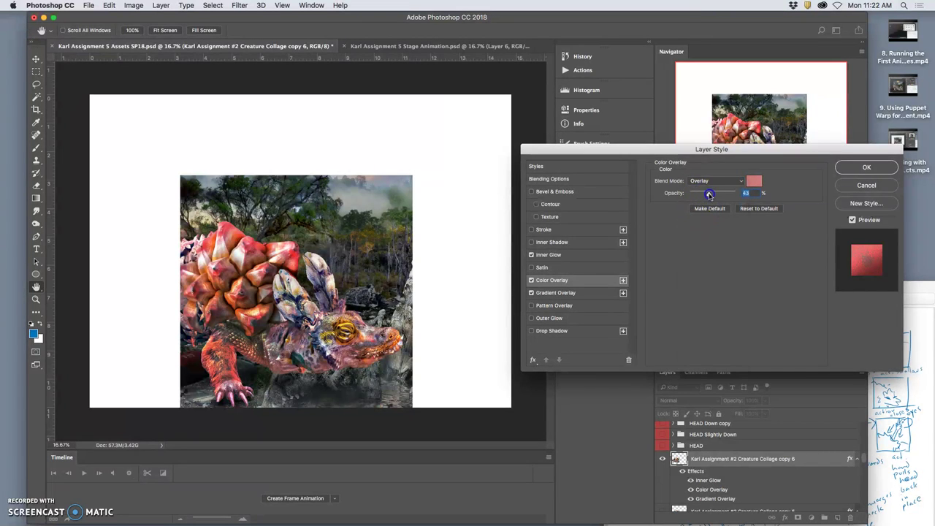
{"action": "left_click_drag", "start_coordinate": [704, 195], "coordinate": [700, 195]}
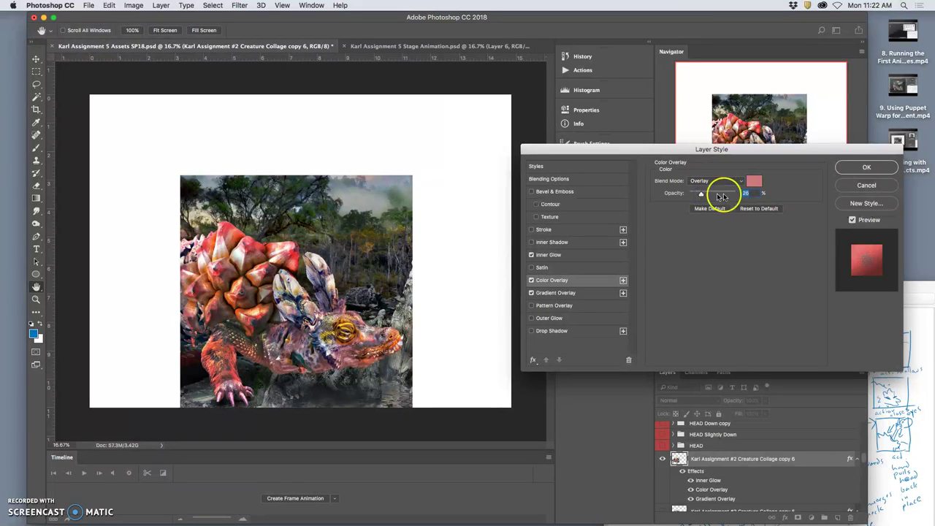
{"action": "left_click", "coordinate": [866, 167]}
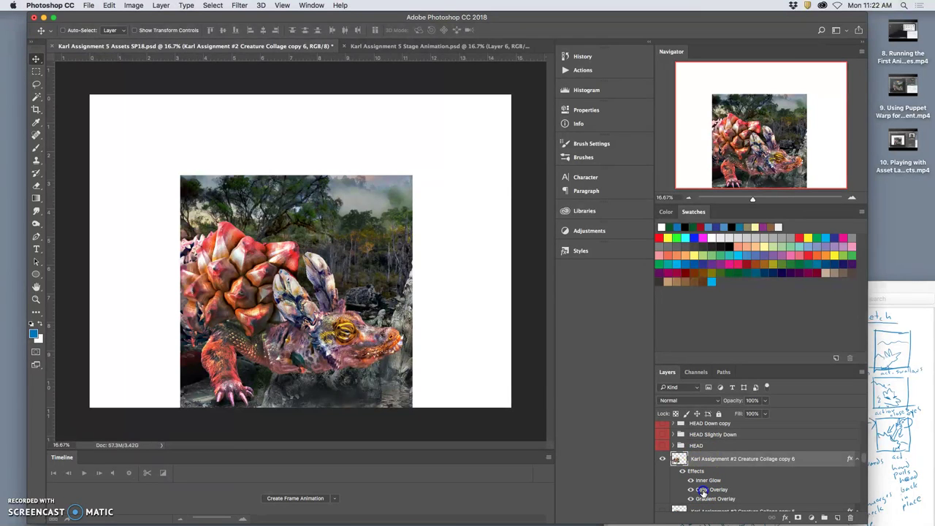
- Change the Color Overlay on the duplicated collage layer to pinkish purple #cf7bbe and apply the layer style
{"action": "double_click", "coordinate": [703, 491]}
{"action": "left_click", "coordinate": [751, 182]}
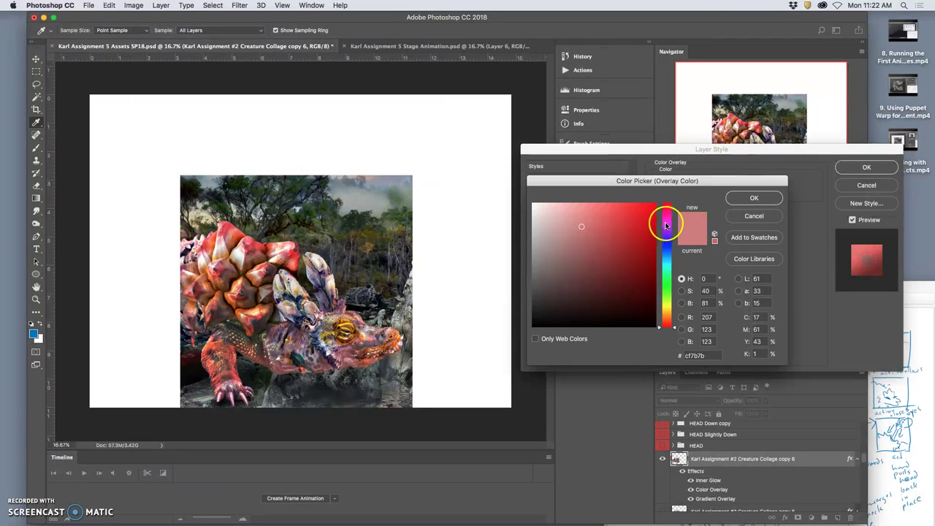
{"action": "left_click", "coordinate": [666, 225]}
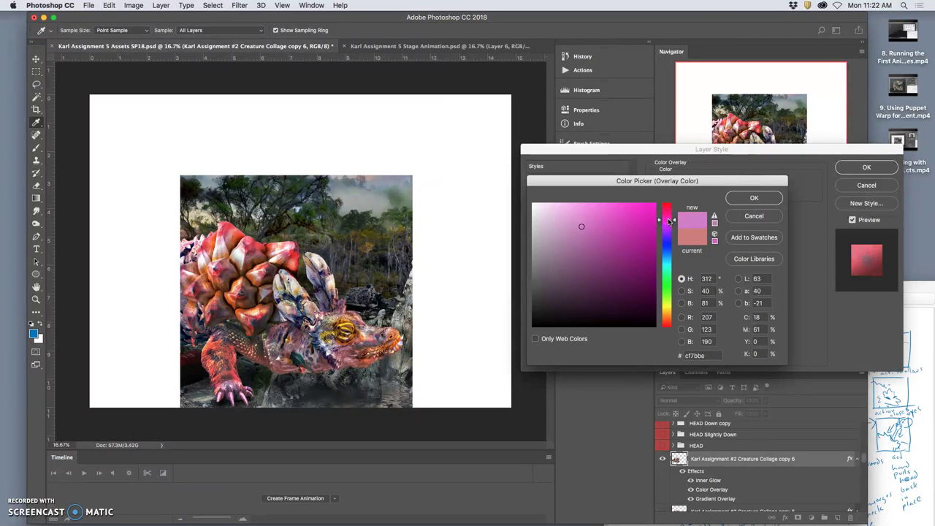
{"action": "left_click", "coordinate": [754, 199]}
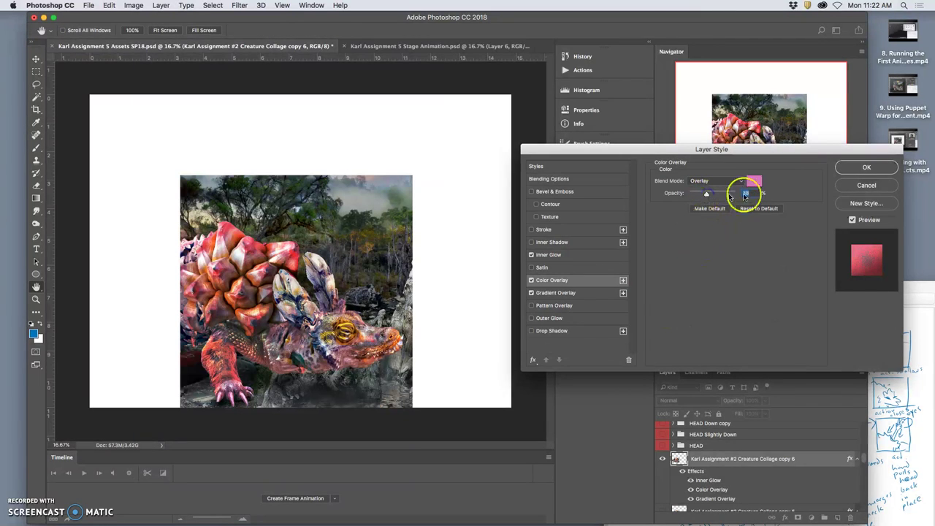
{"action": "left_click", "coordinate": [866, 167]}
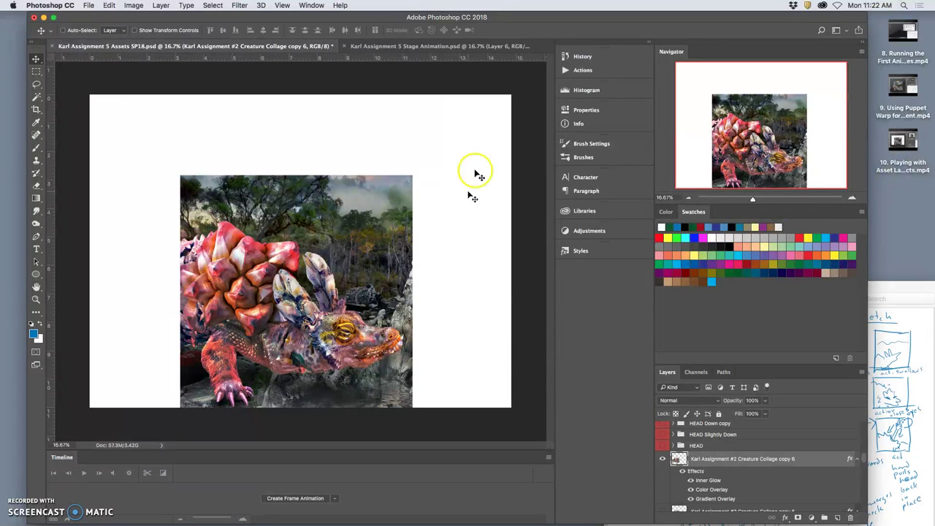
- Compare with the latest Stage Animation frame, then start Puppet Warp on the Creature Collage copy 6 layer and pin its front and rear feet
{"action": "left_click", "coordinate": [444, 47]}
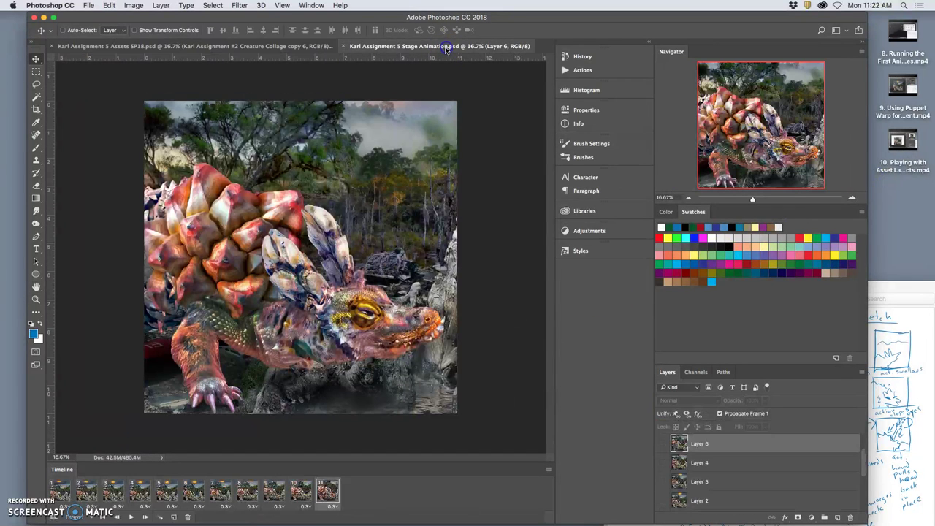
{"action": "left_click", "coordinate": [314, 47]}
{"action": "left_click", "coordinate": [681, 468]}
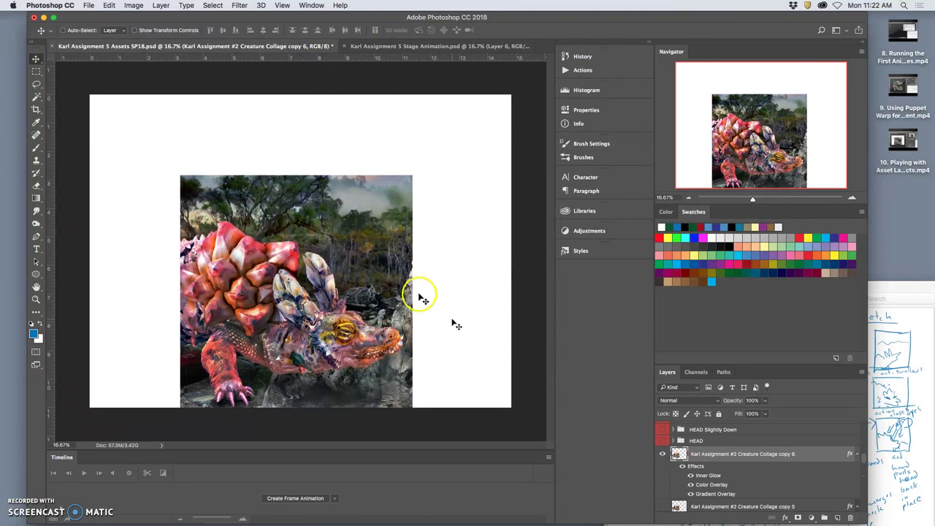
{"action": "left_click", "coordinate": [109, 6]}
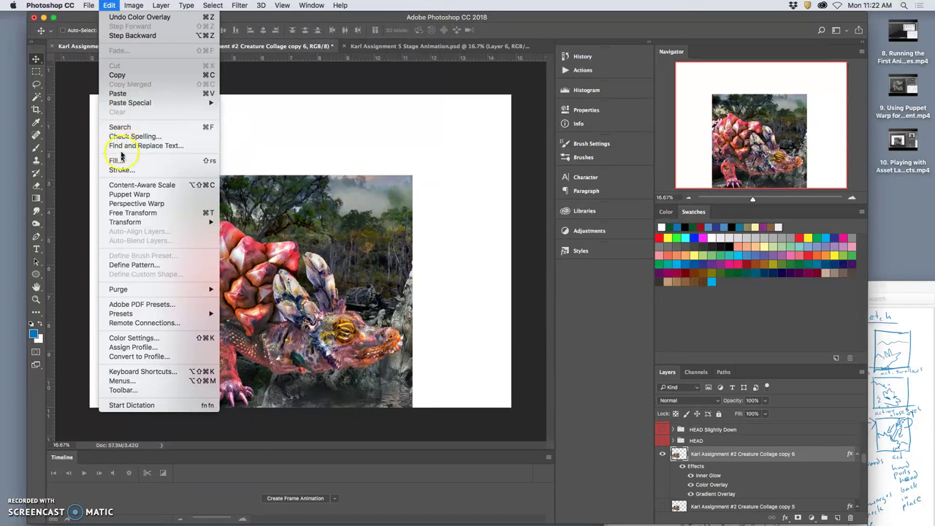
{"action": "left_click", "coordinate": [129, 194]}
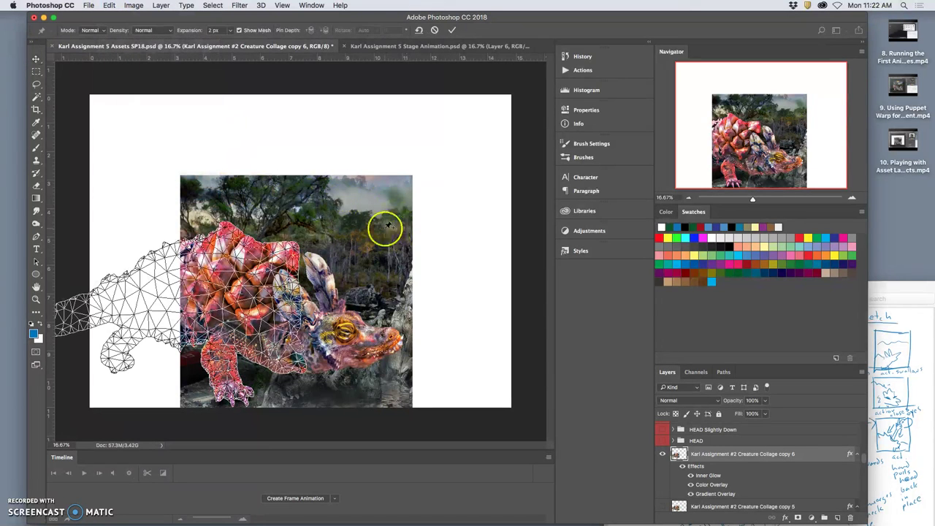
{"action": "left_click", "coordinate": [249, 398]}
{"action": "left_click", "coordinate": [895, 383]}
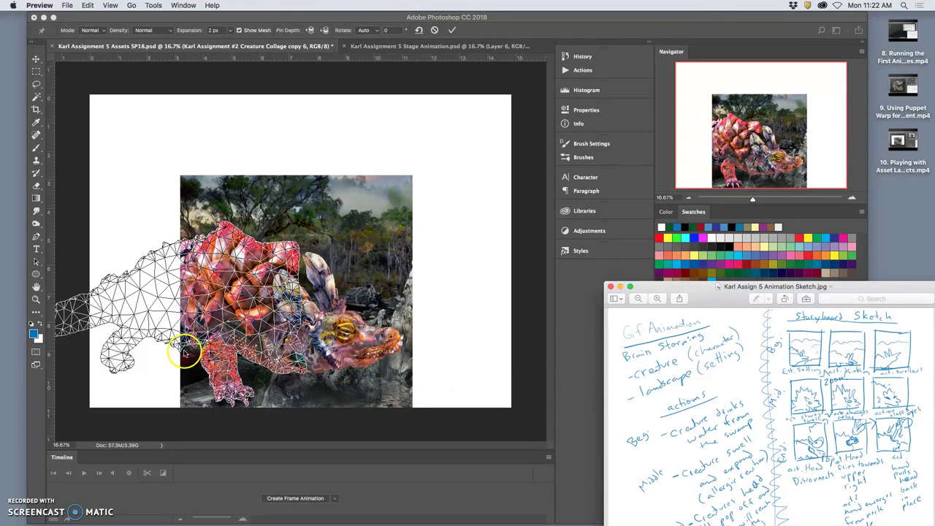
{"action": "left_click", "coordinate": [126, 361]}
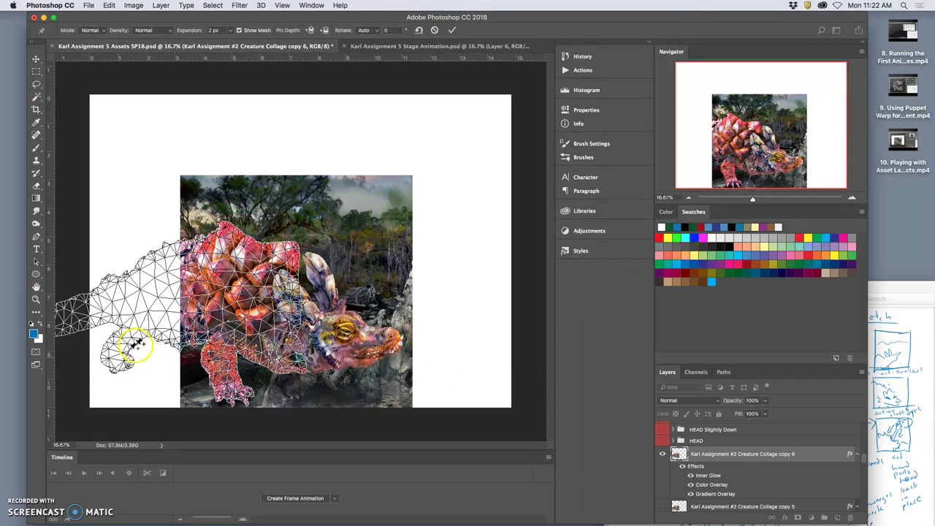
- Pull the spiny back slightly upward, ease the belly down and stretch the front toes forward, then apply the Puppet Warp
{"action": "left_click_drag", "start_coordinate": [293, 244], "coordinate": [293, 240]}
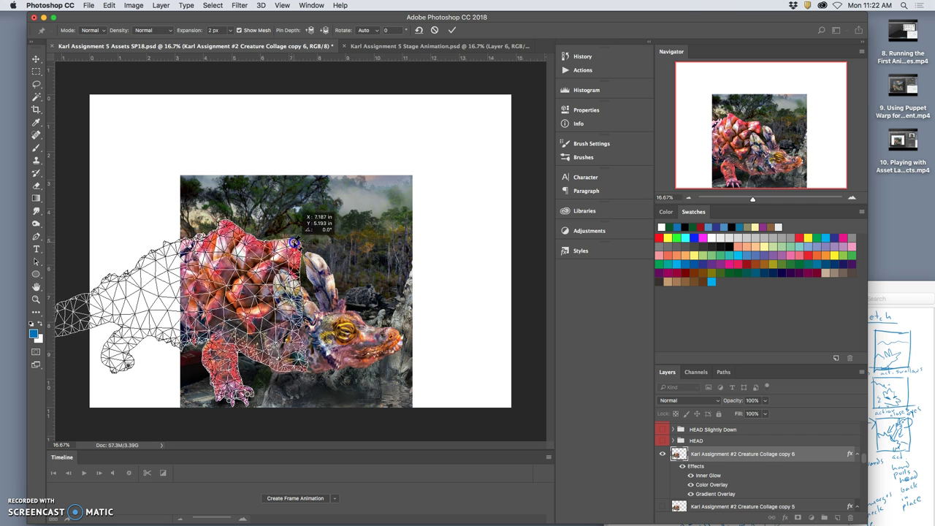
{"action": "left_click_drag", "start_coordinate": [197, 240], "coordinate": [194, 231]}
{"action": "left_click", "coordinate": [271, 345]}
{"action": "left_click_drag", "start_coordinate": [272, 353], "coordinate": [272, 354]}
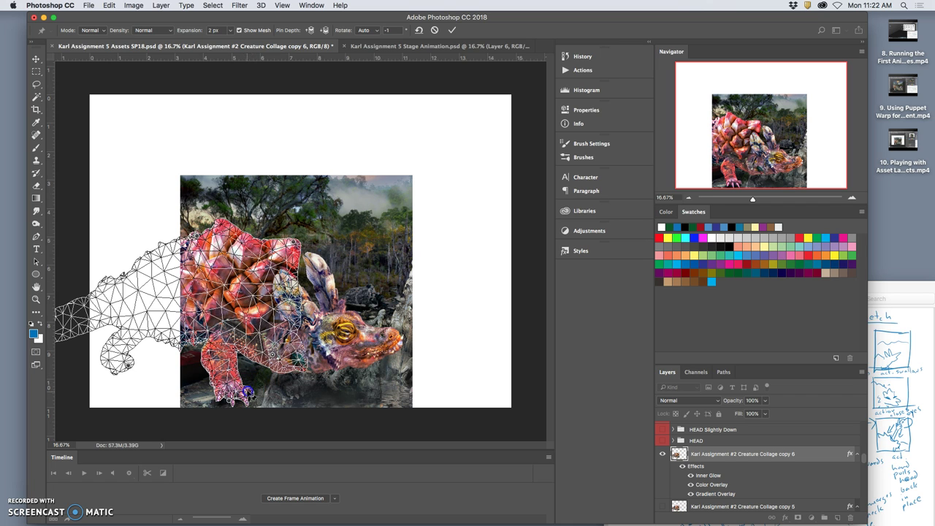
{"action": "left_click_drag", "start_coordinate": [246, 391], "coordinate": [252, 392]}
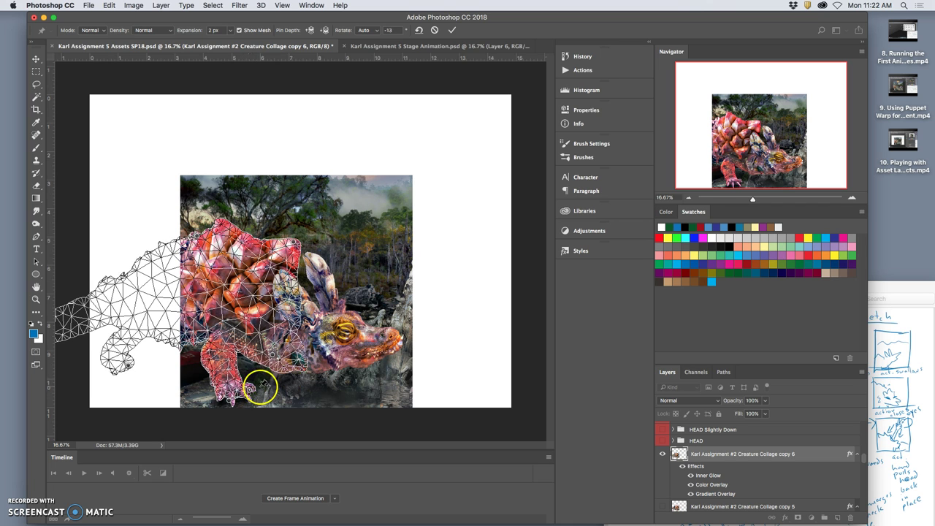
{"action": "left_click", "coordinate": [367, 346]}
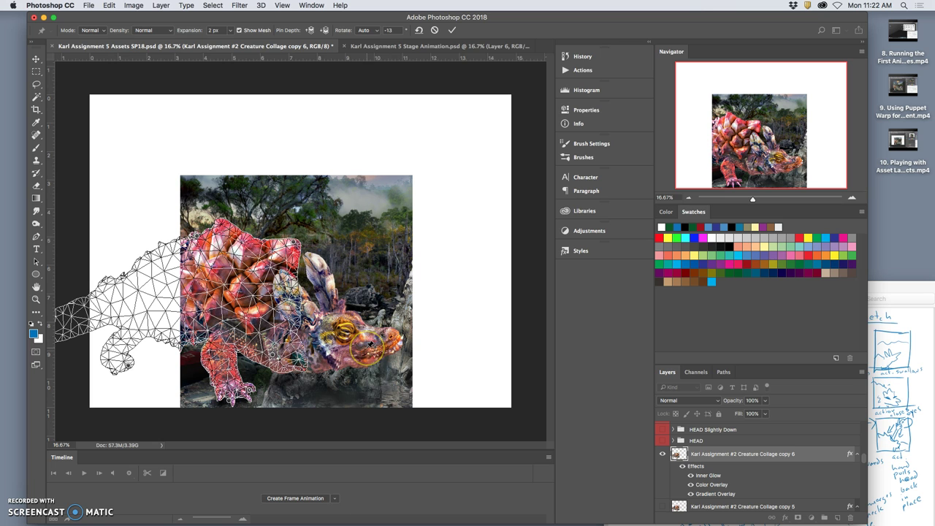
{"action": "key", "text": "Return"}
{"action": "key", "text": "Return"}
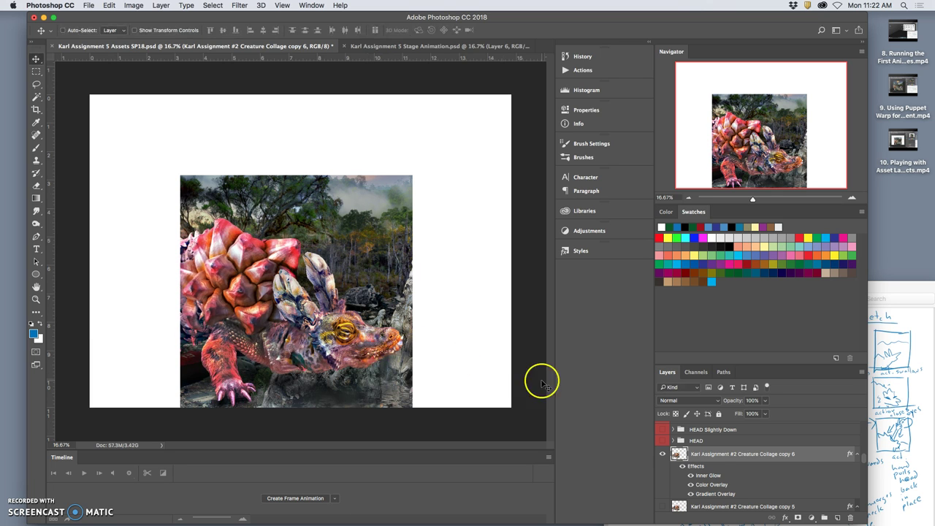
- Rotate the HEAD Up group about 4.6° clockwise and nudge it to line up with the neck
{"action": "scroll", "coordinate": [699, 457], "scroll_direction": "up", "scroll_amount": 5}
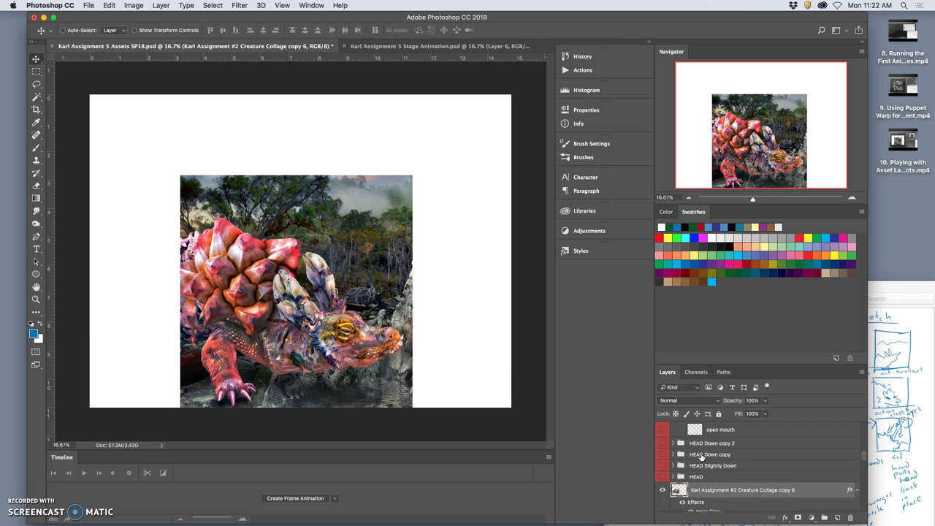
{"action": "scroll", "coordinate": [700, 449], "scroll_direction": "up", "scroll_amount": 5}
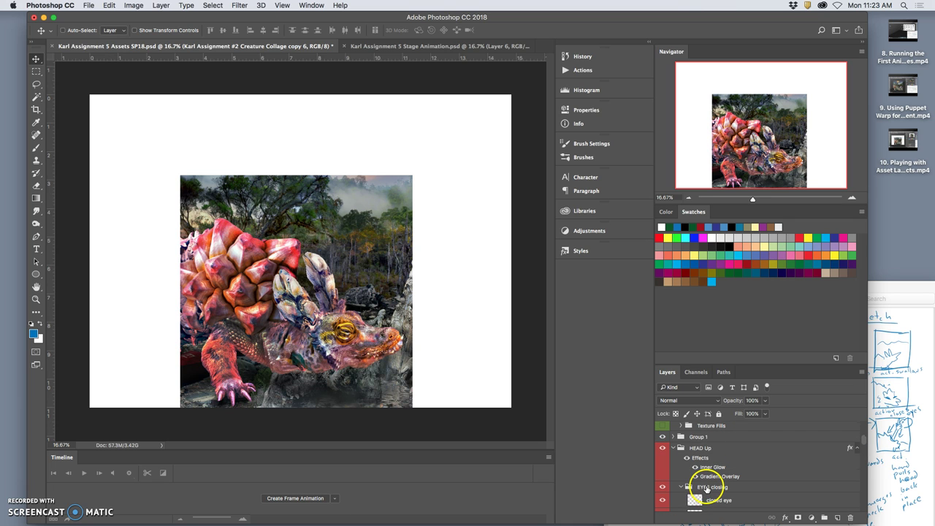
{"action": "left_click", "coordinate": [697, 449]}
{"action": "key", "text": "super+t"}
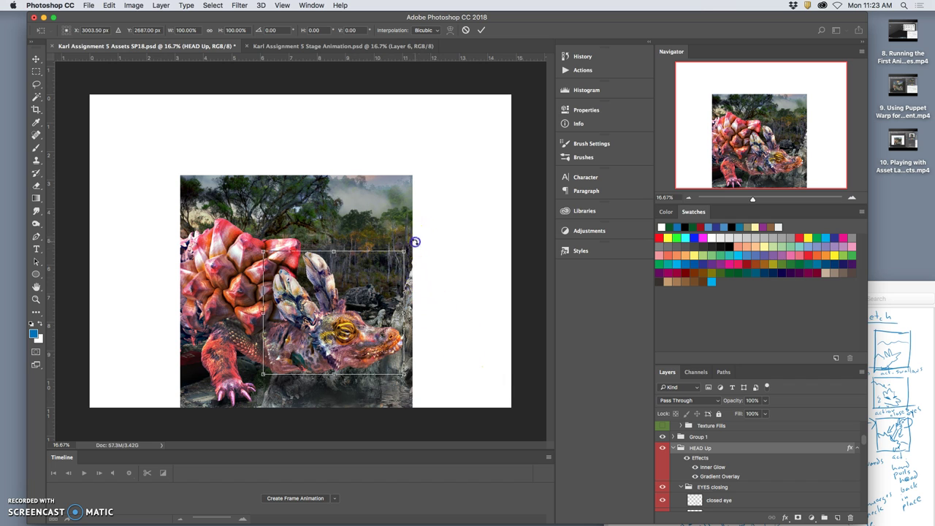
{"action": "left_click_drag", "start_coordinate": [414, 242], "coordinate": [419, 246]}
{"action": "left_click", "coordinate": [396, 316]}
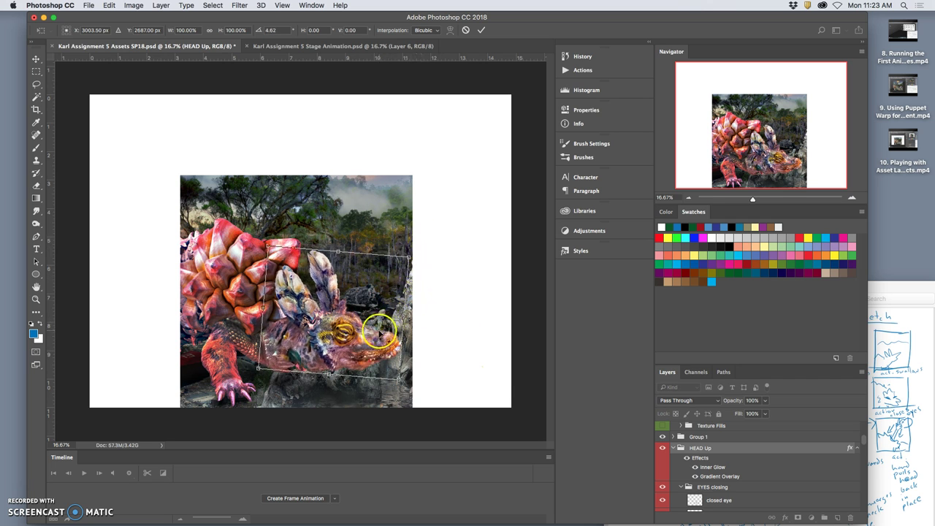
{"action": "left_click_drag", "start_coordinate": [379, 332], "coordinate": [377, 333]}
{"action": "double_click", "coordinate": [388, 332]}
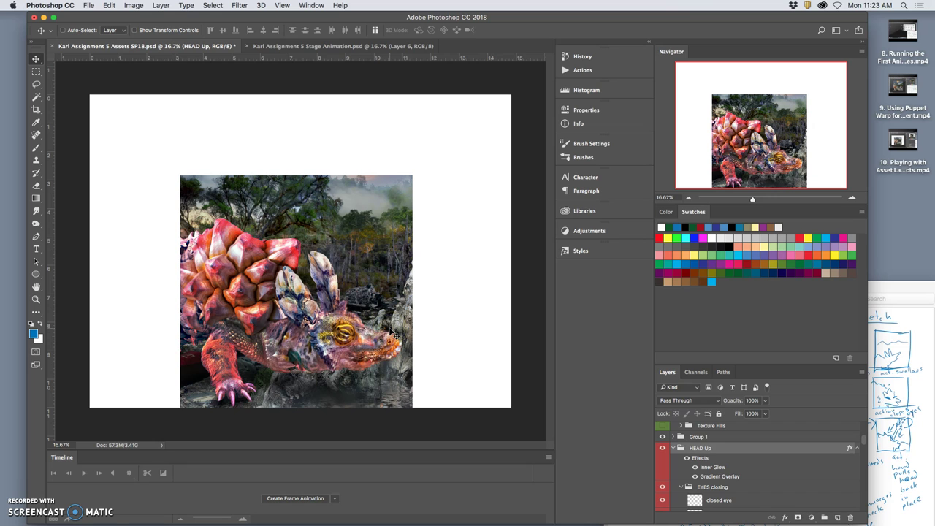
{"action": "key", "text": "Right"}
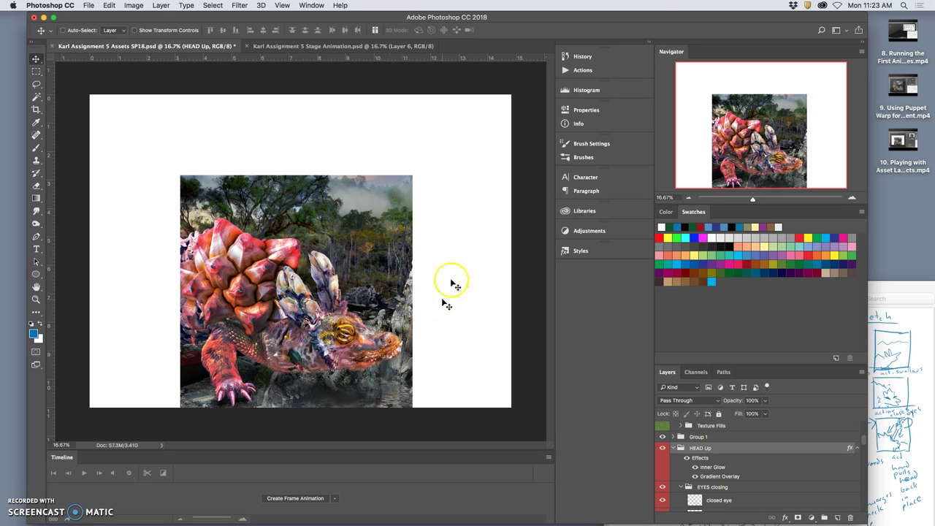
- Compare with the Stage Animation frame, then show Layer 28 copy 7 and hide Layer 28 copy 8 in Assets
{"action": "left_click", "coordinate": [372, 48]}
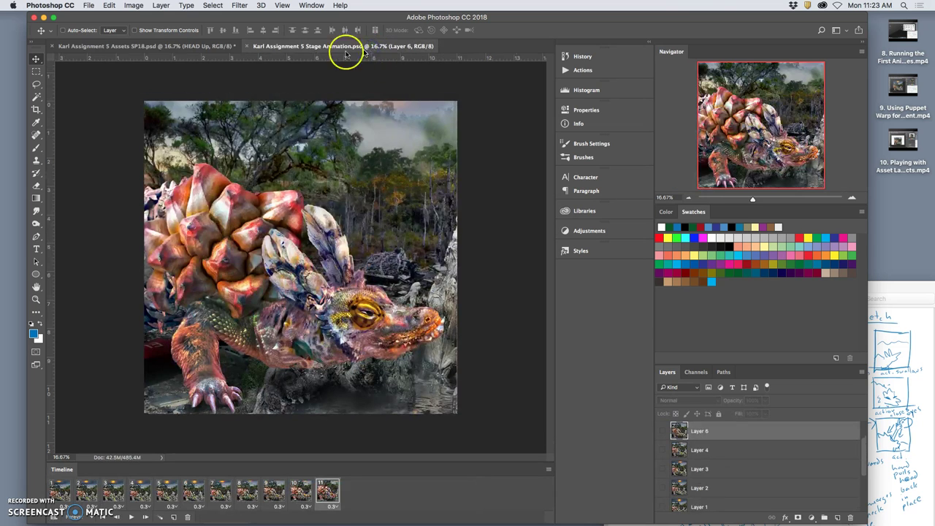
{"action": "left_click", "coordinate": [198, 46]}
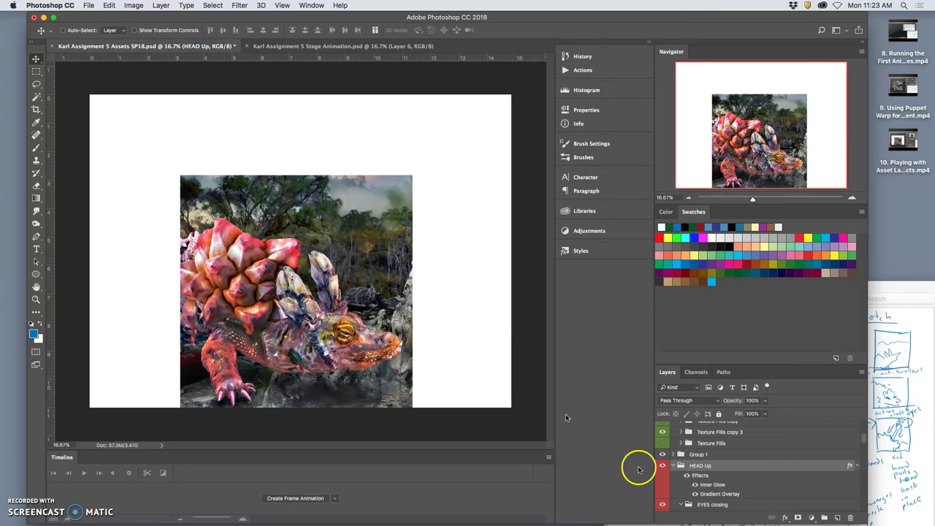
{"action": "scroll", "coordinate": [771, 498], "scroll_direction": "down", "scroll_amount": 5}
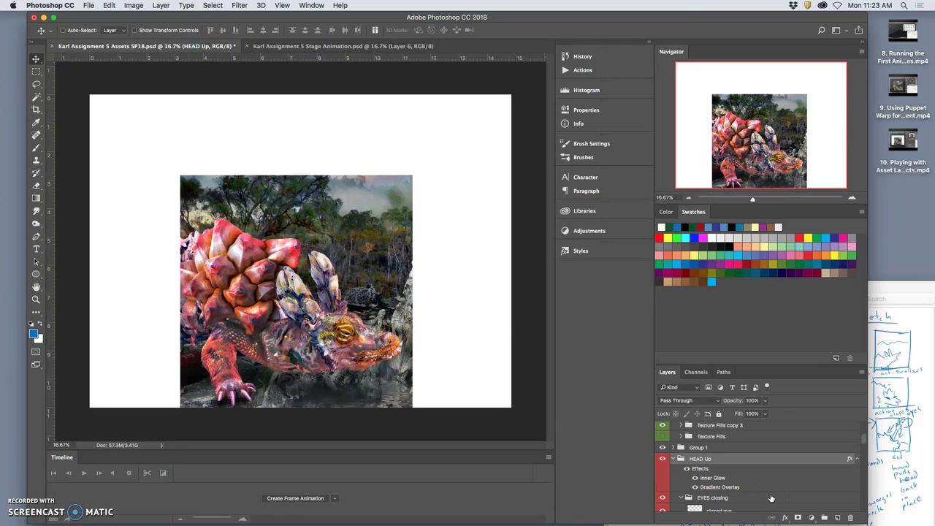
{"action": "scroll", "coordinate": [770, 498], "scroll_direction": "down", "scroll_amount": 10}
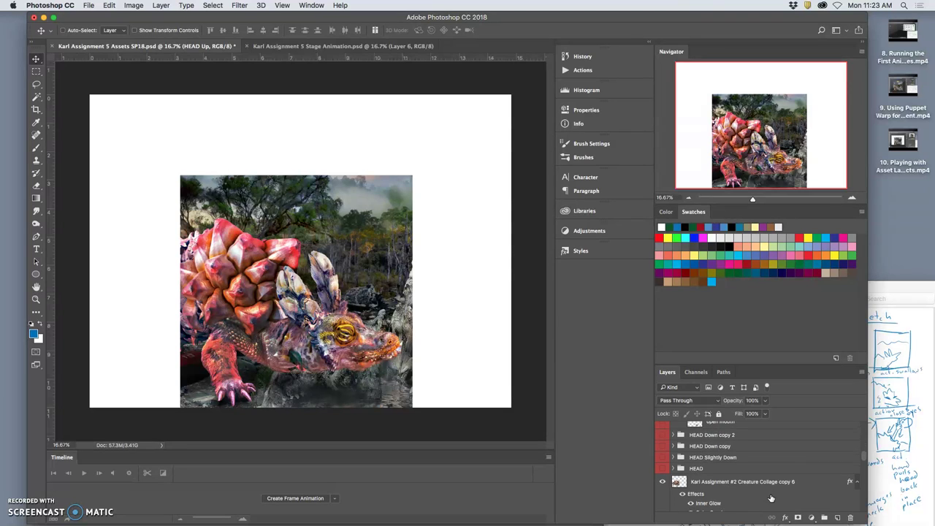
{"action": "scroll", "coordinate": [770, 498], "scroll_direction": "down", "scroll_amount": 3}
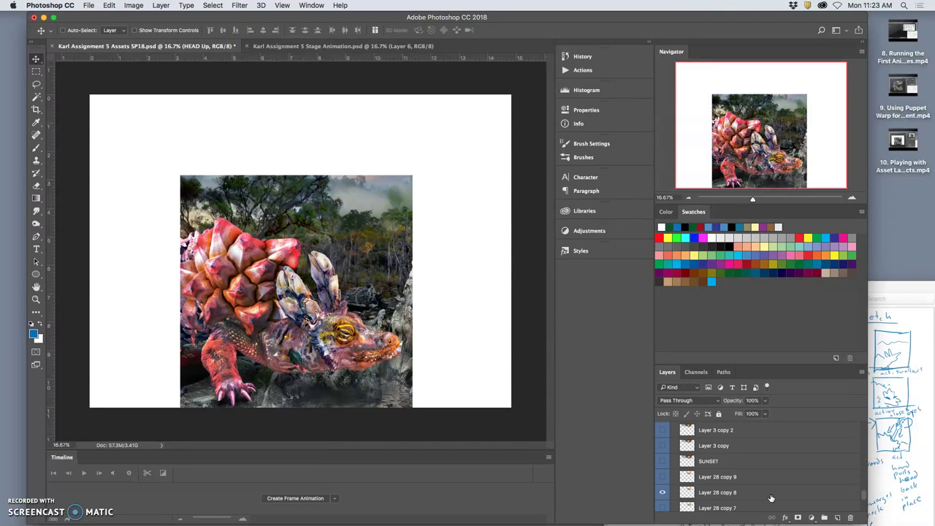
{"action": "left_click", "coordinate": [671, 504]}
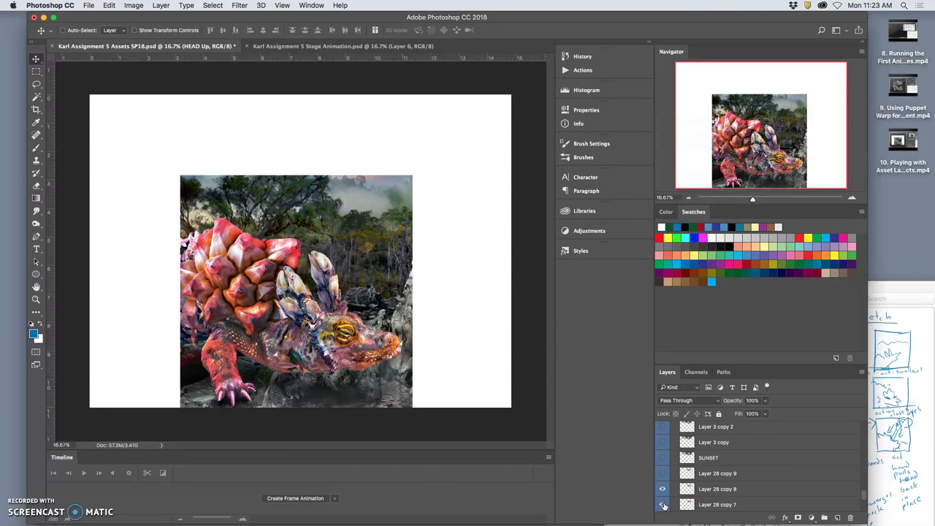
{"action": "left_click", "coordinate": [716, 506]}
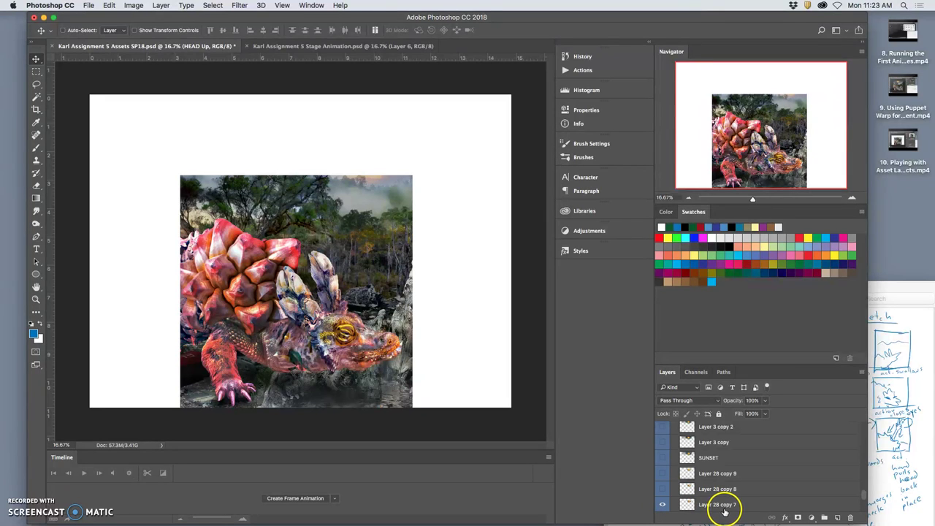
{"action": "scroll", "coordinate": [732, 505], "scroll_direction": "down", "scroll_amount": 2}
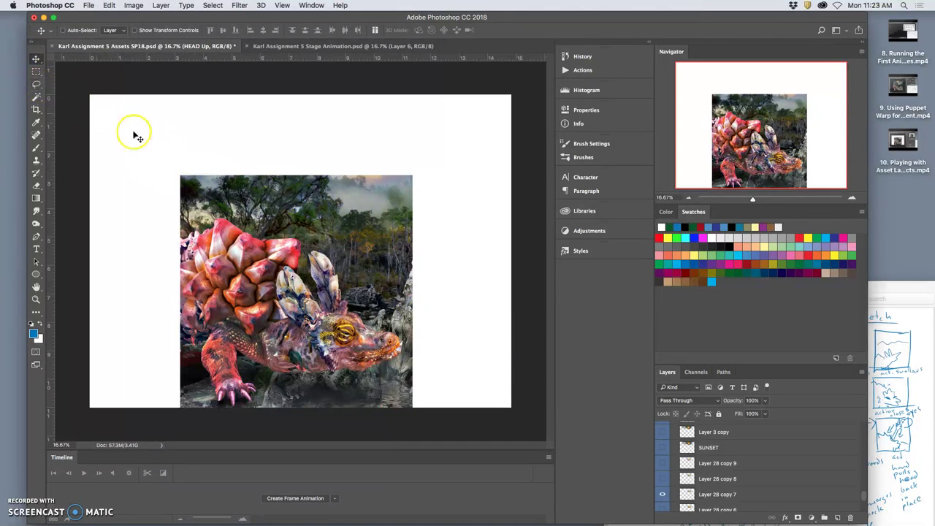
- Select the picture area inside the frame with the Magic Wand on the zoomed in frame layer
{"action": "scroll", "coordinate": [745, 475], "scroll_direction": "up", "scroll_amount": 10}
{"action": "scroll", "coordinate": [745, 468], "scroll_direction": "up", "scroll_amount": 10}
{"action": "scroll", "coordinate": [728, 449], "scroll_direction": "up", "scroll_amount": 3}
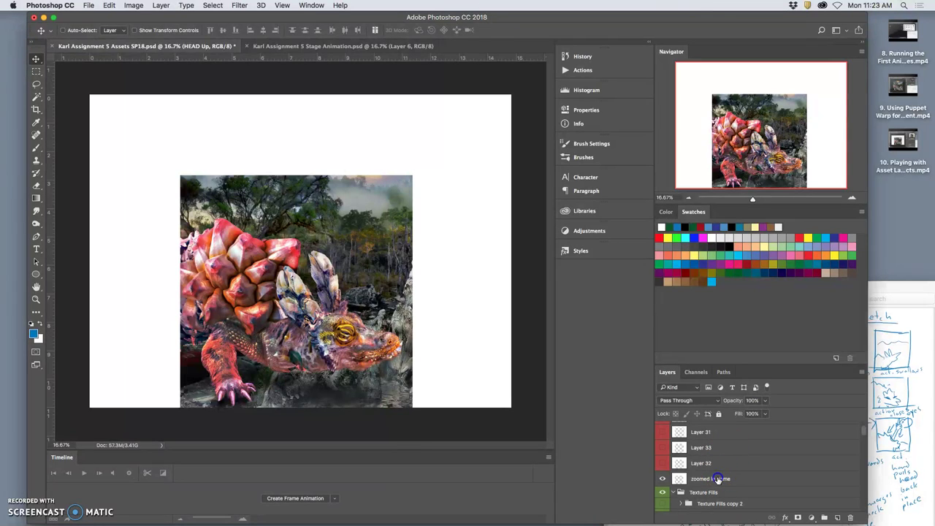
{"action": "left_click", "coordinate": [718, 478]}
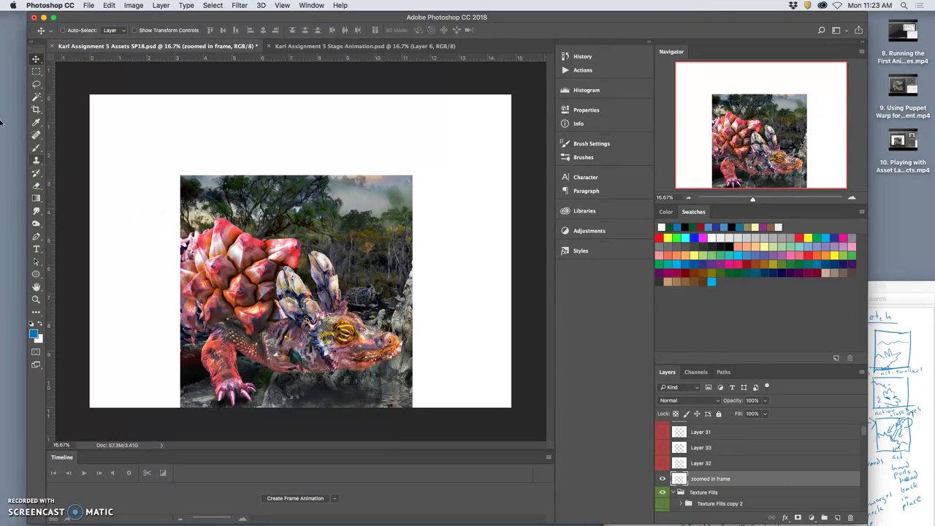
{"action": "left_click", "coordinate": [36, 95]}
{"action": "left_click", "coordinate": [276, 243]}
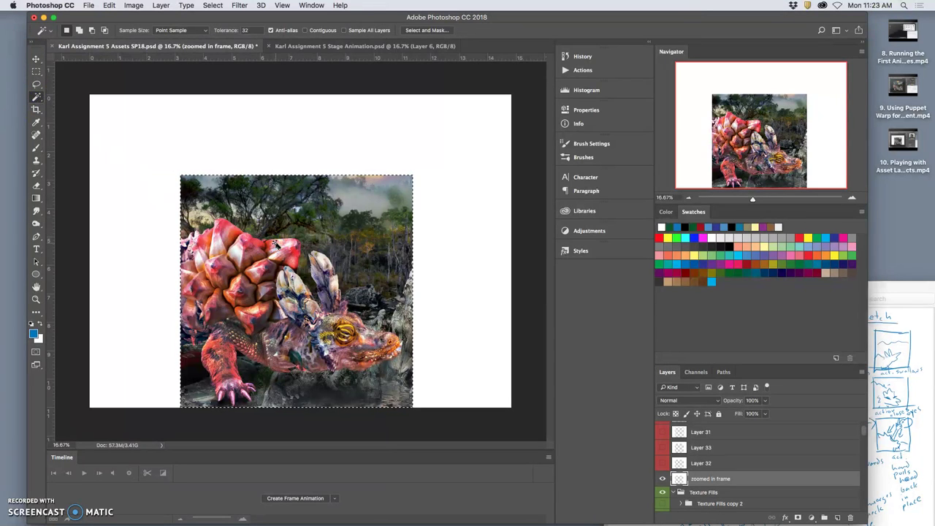
- Stamp all visible layers into a new merged layer above the zoomed in frame layer
{"action": "left_click", "coordinate": [162, 5]}
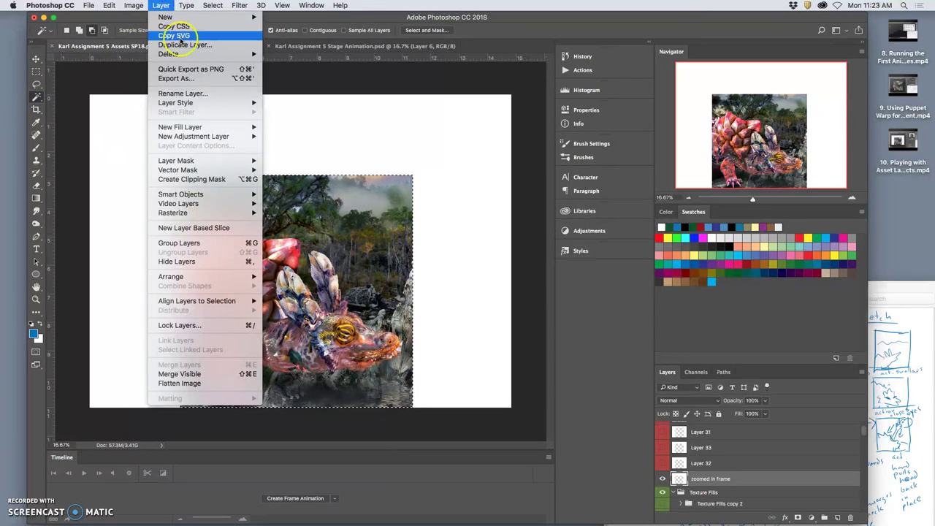
{"action": "left_click", "coordinate": [204, 373]}
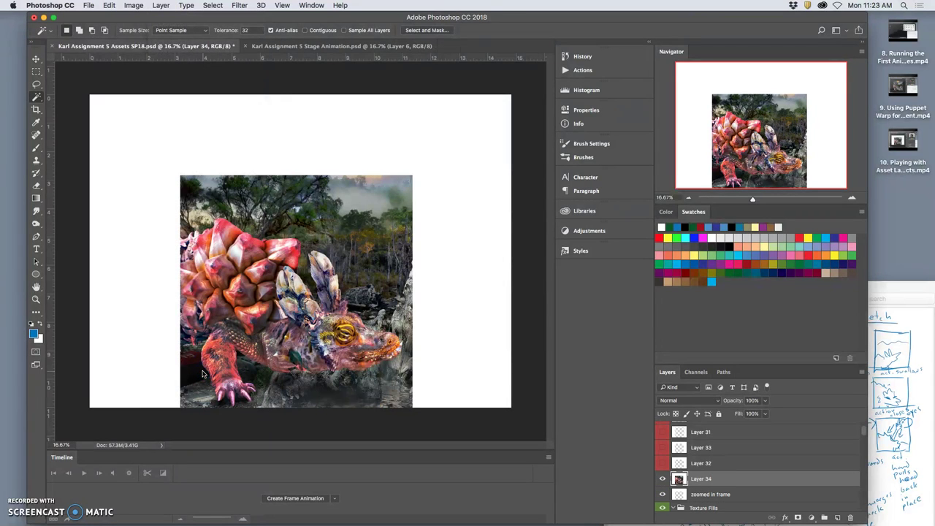
{"action": "key", "text": "super+alt+shift+e"}
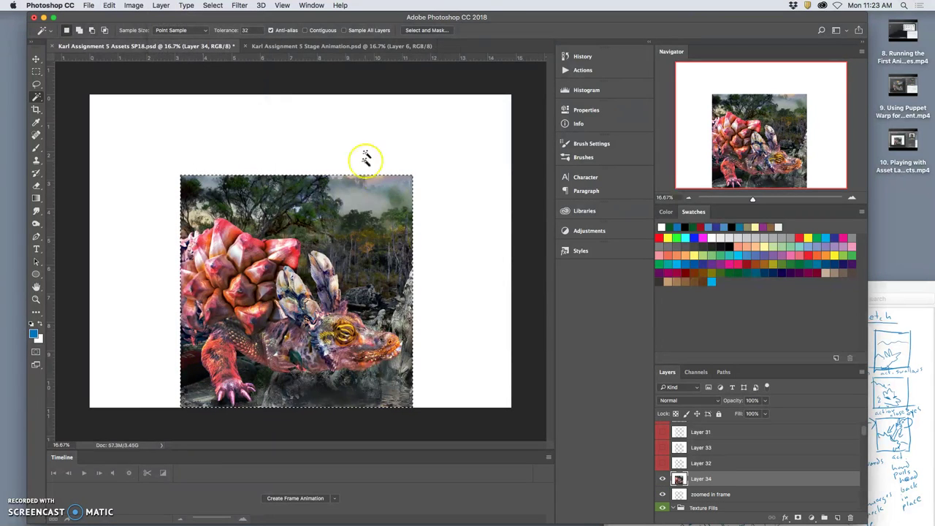
- Transfer the merged creature picture from Assets into Stage Animation and place it at the top of the layer stack
{"action": "left_click", "coordinate": [344, 46]}
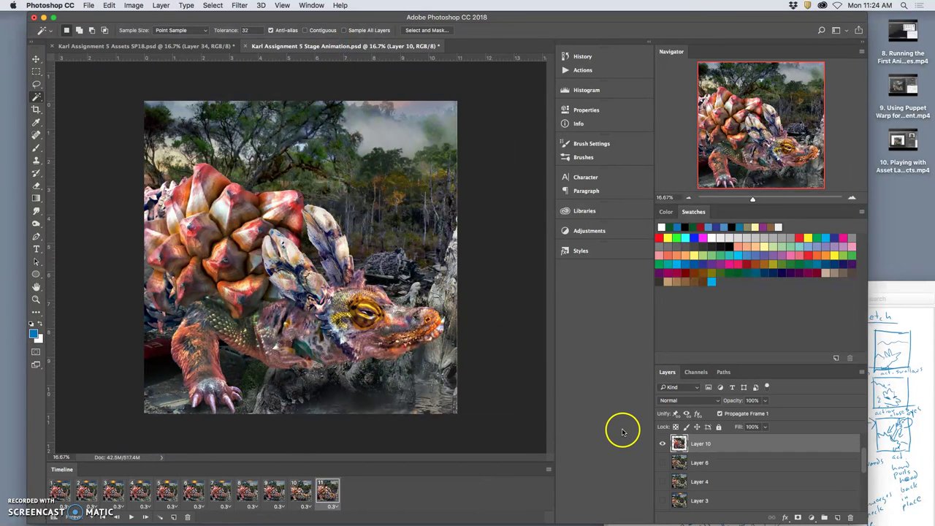
{"action": "scroll", "coordinate": [722, 457], "scroll_direction": "up", "scroll_amount": 2}
{"action": "left_click_drag", "start_coordinate": [711, 473], "coordinate": [703, 440]}
{"action": "left_click", "coordinate": [409, 322]}
- Align the transferred picture with the canvas's upper-right corner and scale it to about 135.06% to fill the canvas
{"action": "key", "text": "super+t"}
{"action": "left_click_drag", "start_coordinate": [364, 260], "coordinate": [404, 219]}
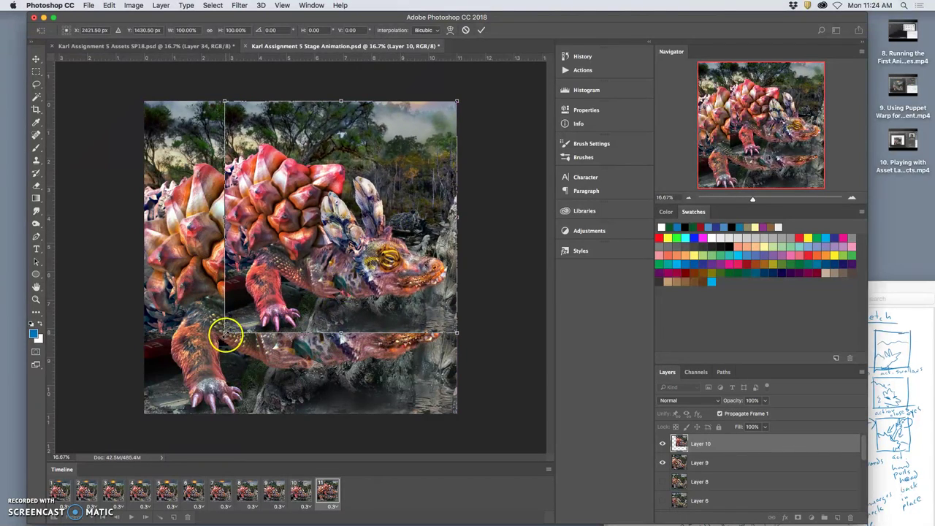
{"action": "left_click_drag", "start_coordinate": [225, 332], "coordinate": [138, 411]}
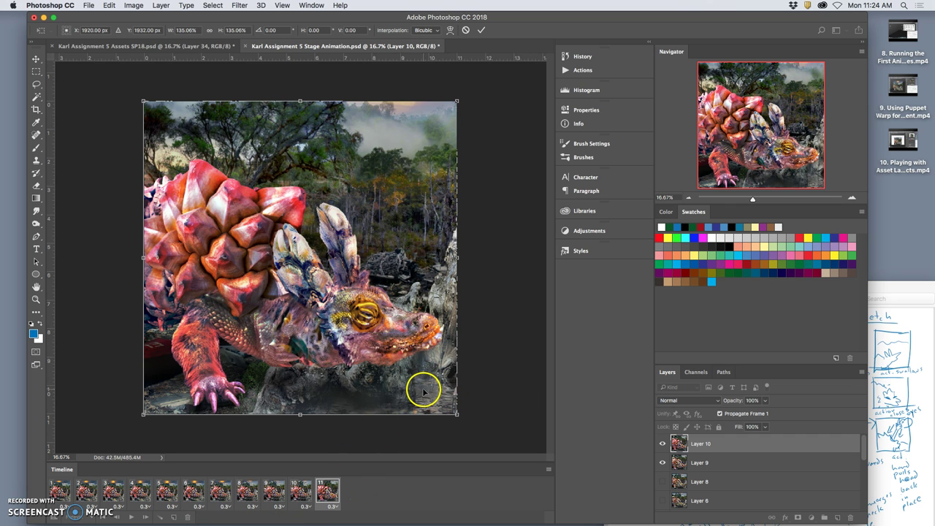
{"action": "key", "text": "Return"}
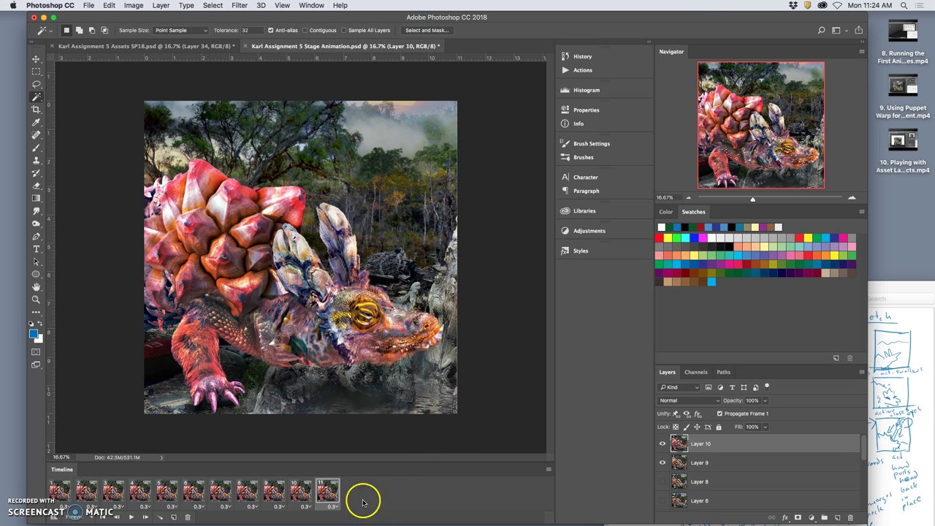
- Check frames 2 to 7 of the animation against the newest frame
{"action": "left_click", "coordinate": [84, 496]}
{"action": "left_click", "coordinate": [111, 496]}
{"action": "left_click", "coordinate": [142, 496]}
{"action": "left_click", "coordinate": [166, 495]}
{"action": "left_click", "coordinate": [189, 494]}
{"action": "left_click", "coordinate": [225, 496]}
{"action": "left_click", "coordinate": [326, 491]}
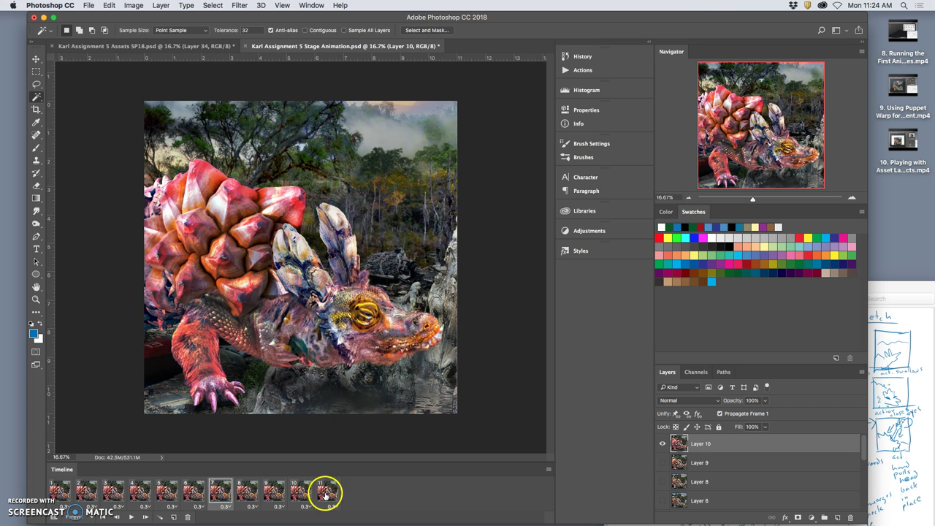
- Delete frame 11 and the other old animation frames, leaving a single frame in the timeline
{"action": "left_click", "coordinate": [64, 493]}
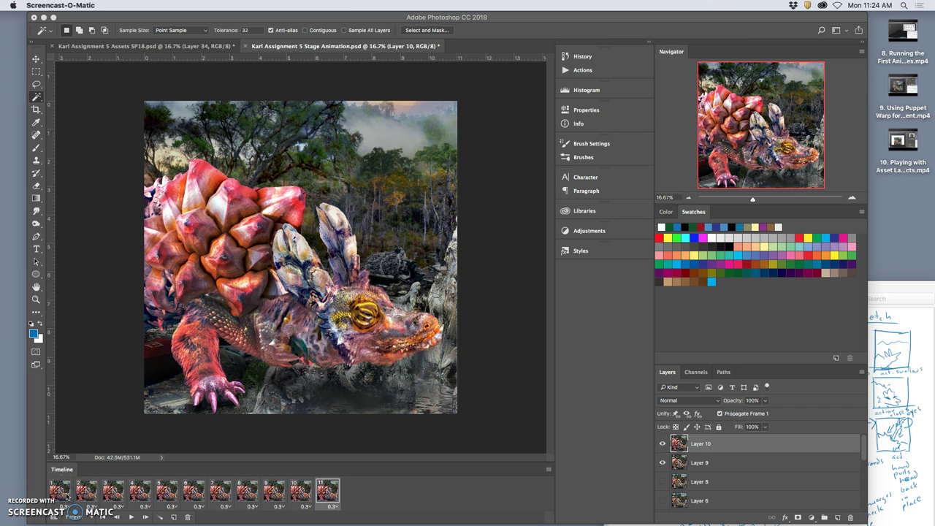
{"action": "left_click", "coordinate": [187, 517]}
{"action": "left_click", "coordinate": [547, 181]}
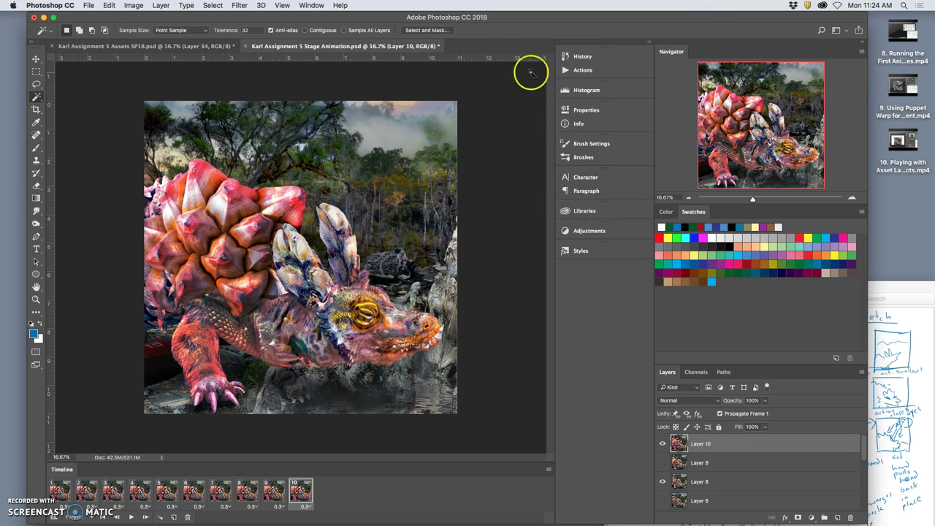
{"action": "left_click_drag", "start_coordinate": [492, 17], "coordinate": [520, 17]}
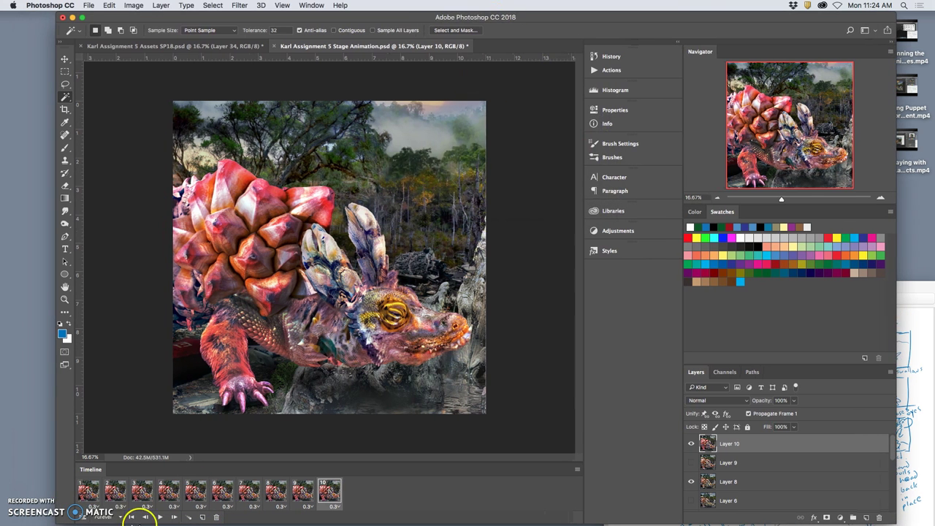
{"action": "left_click", "coordinate": [131, 517]}
{"action": "left_click", "coordinate": [322, 491], "text": "shift"}
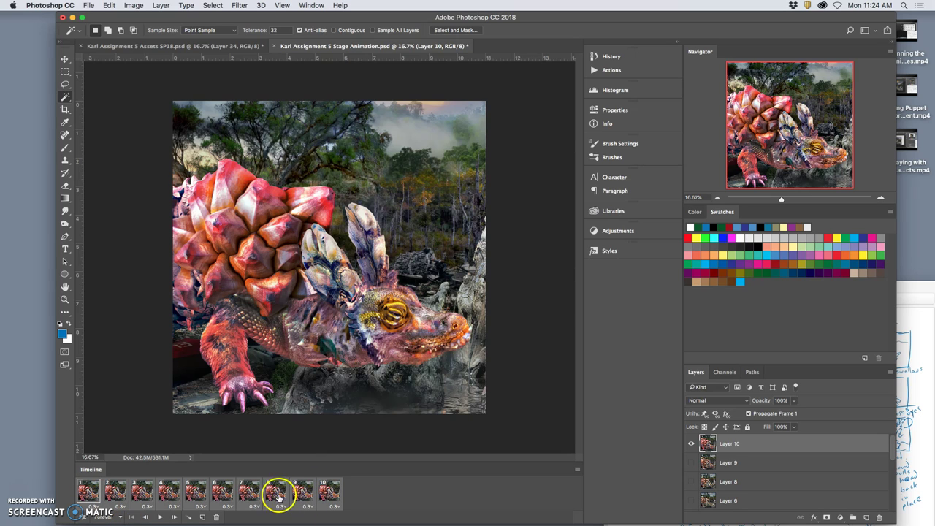
{"action": "left_click", "coordinate": [217, 516]}
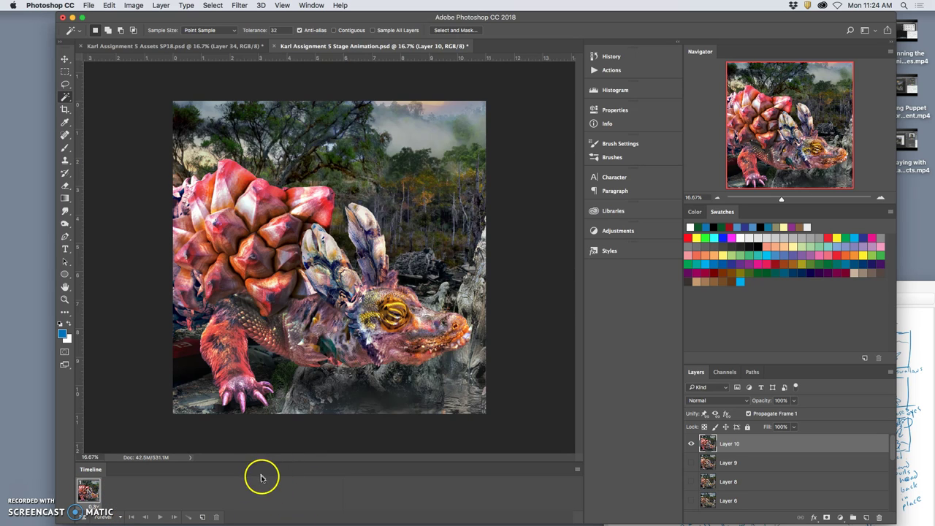
- Make animation frames from all layers and set every frame's delay to 0.3 seconds
{"action": "left_click", "coordinate": [577, 469]}
{"action": "left_click", "coordinate": [616, 417]}
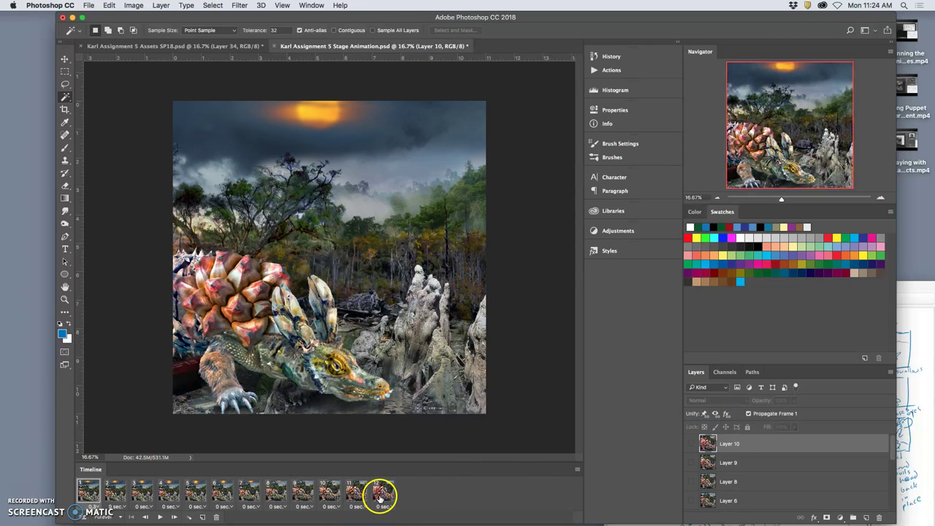
{"action": "left_click", "coordinate": [380, 496]}
{"action": "left_click", "coordinate": [393, 507]}
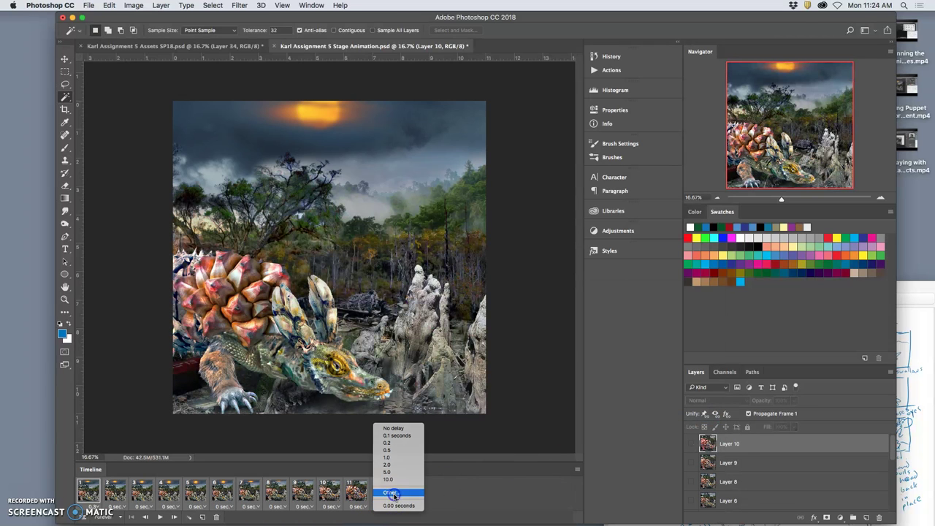
{"action": "left_click", "coordinate": [395, 497]}
{"action": "type", "text": ".3"}
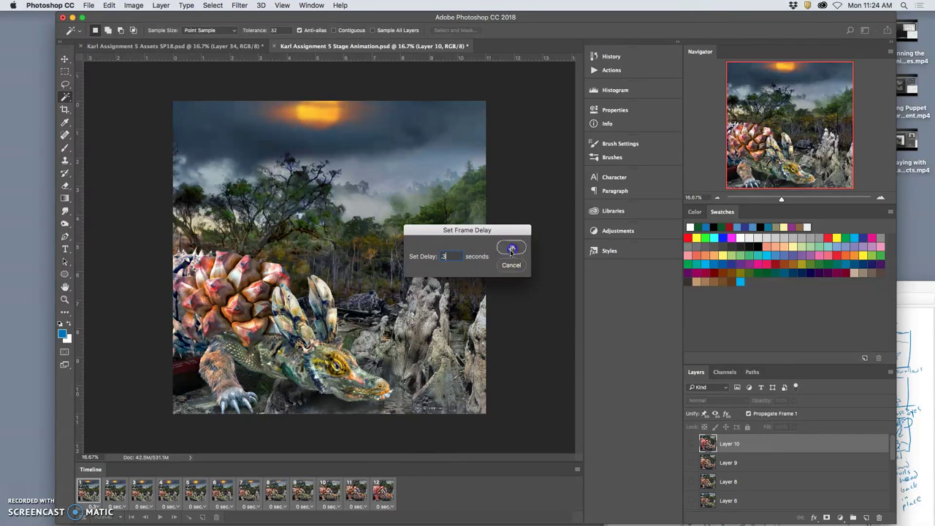
{"action": "left_click", "coordinate": [511, 248]}
- Play the animation and compare the creature's pose in frames 11 and 12
{"action": "left_click", "coordinate": [160, 517]}
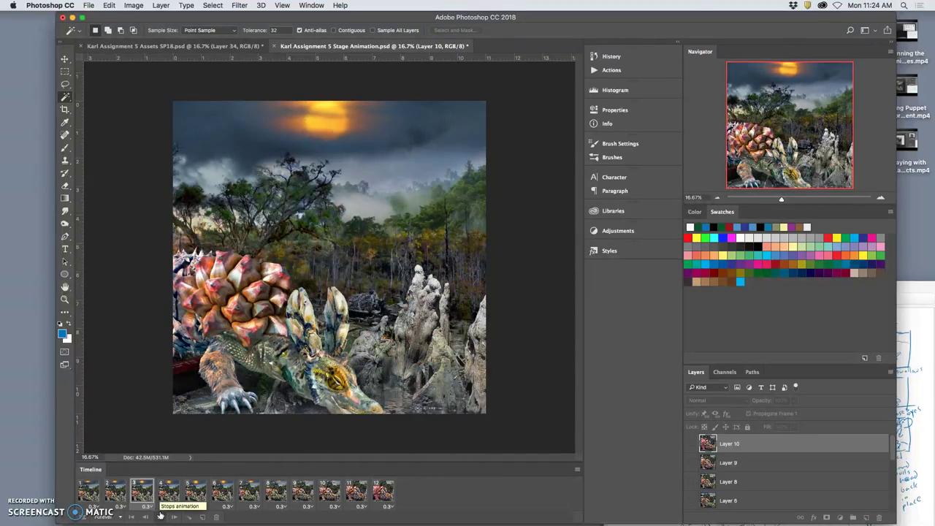
{"action": "left_click", "coordinate": [381, 493]}
{"action": "left_click", "coordinate": [356, 492]}
{"action": "left_click", "coordinate": [379, 494]}
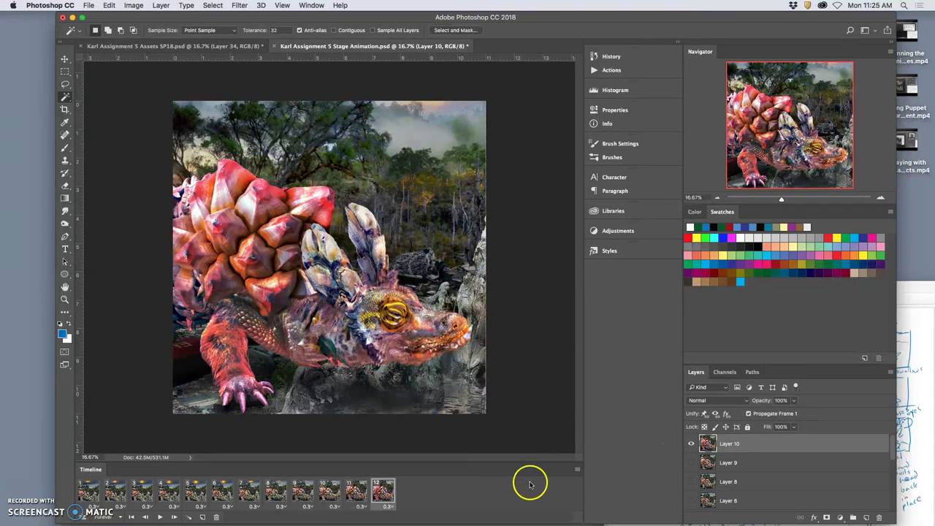
- Add a duplicate frame at the end, scale Layer 10 to 103% and rotate it about 0.98° clockwise
{"action": "left_click", "coordinate": [202, 517]}
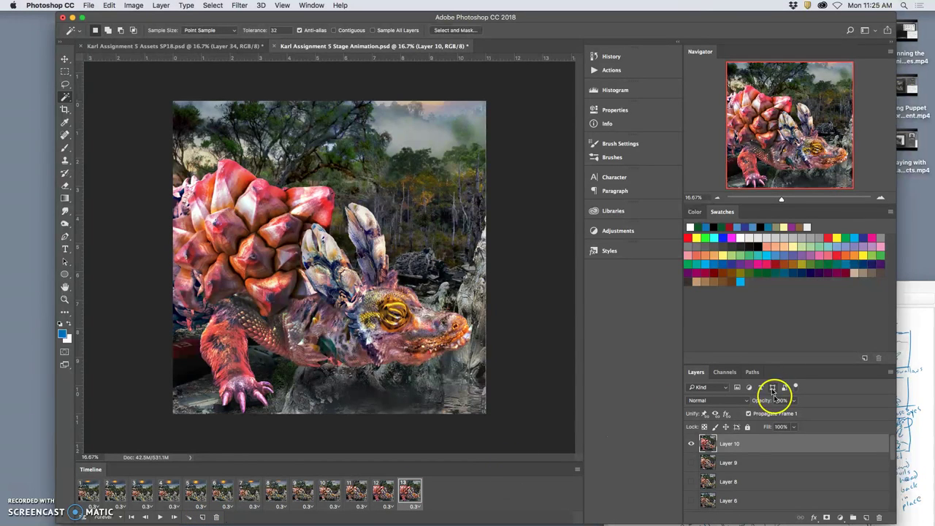
{"action": "key", "text": "super+t"}
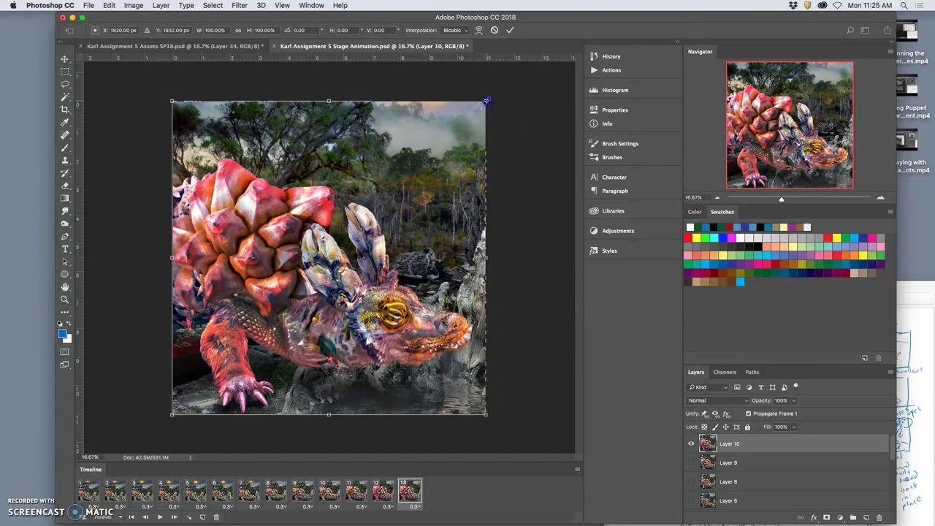
{"action": "left_click_drag", "start_coordinate": [487, 100], "coordinate": [501, 93]}
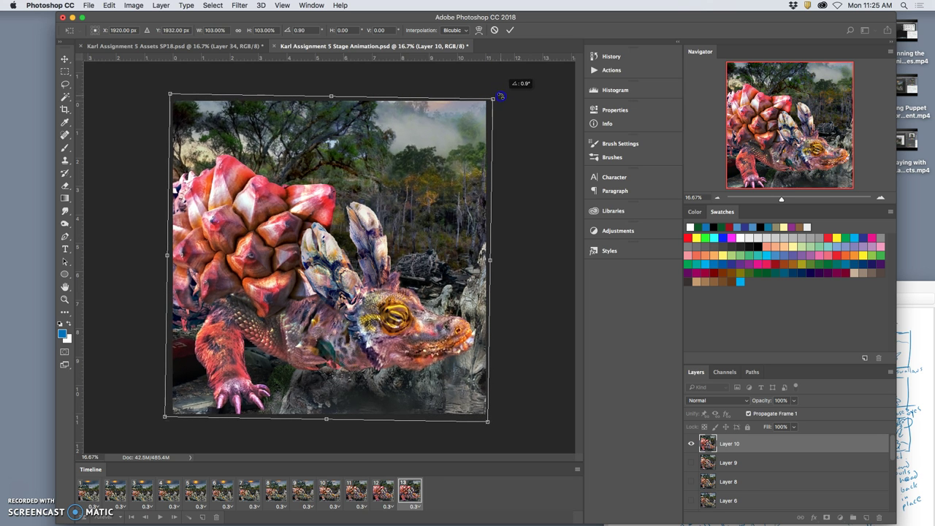
{"action": "left_click", "coordinate": [512, 113]}
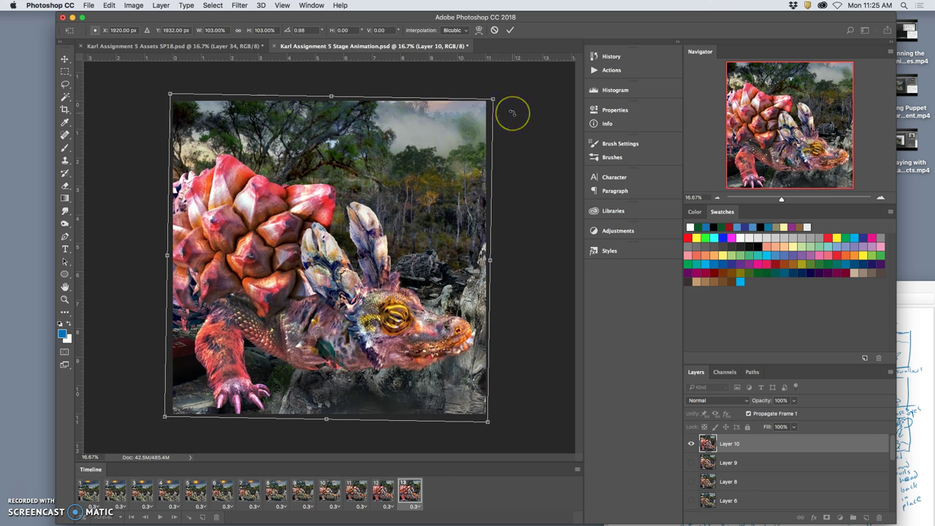
{"action": "key", "text": "Escape"}
- Alternate between frames 11 and 12 to examine the movement into the enlarged, tilted pose
{"action": "left_click", "coordinate": [381, 490]}
{"action": "left_click", "coordinate": [357, 493]}
{"action": "left_click", "coordinate": [383, 494]}
{"action": "left_click", "coordinate": [358, 493]}
{"action": "left_click", "coordinate": [385, 494]}
{"action": "left_click", "coordinate": [365, 494]}
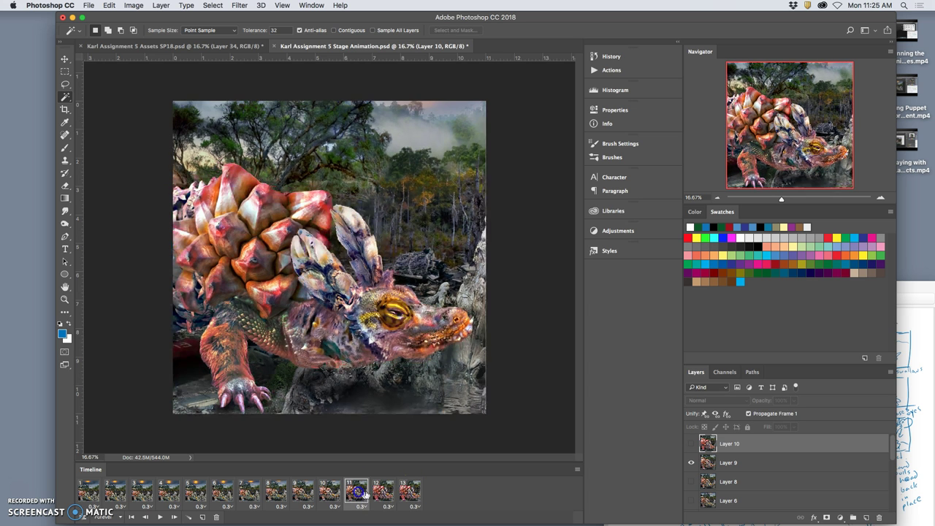
{"action": "left_click", "coordinate": [381, 493]}
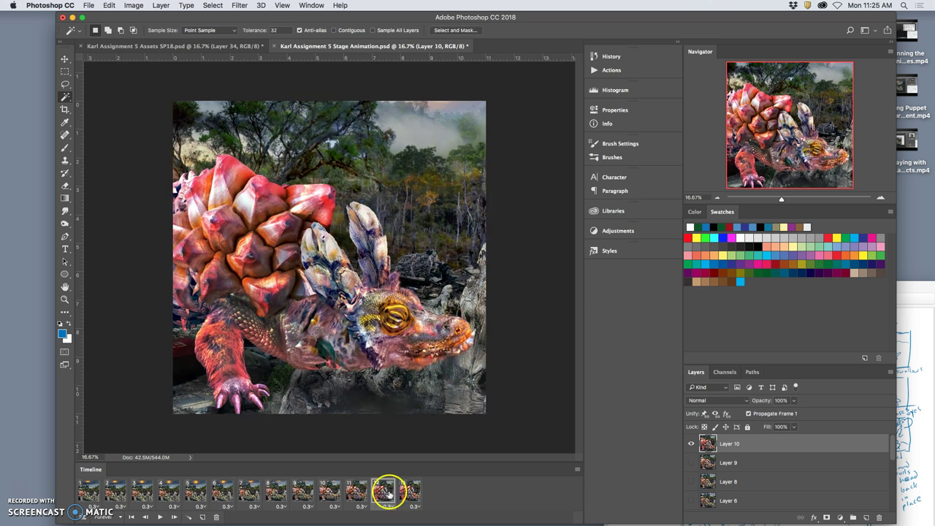
- Delete frame 13 from the animation
{"action": "left_click", "coordinate": [411, 493]}
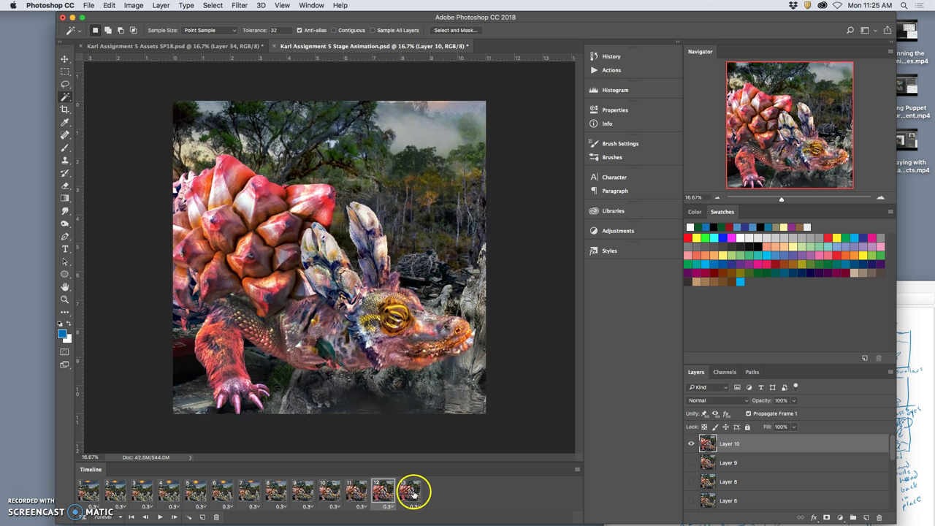
{"action": "left_click", "coordinate": [215, 516]}
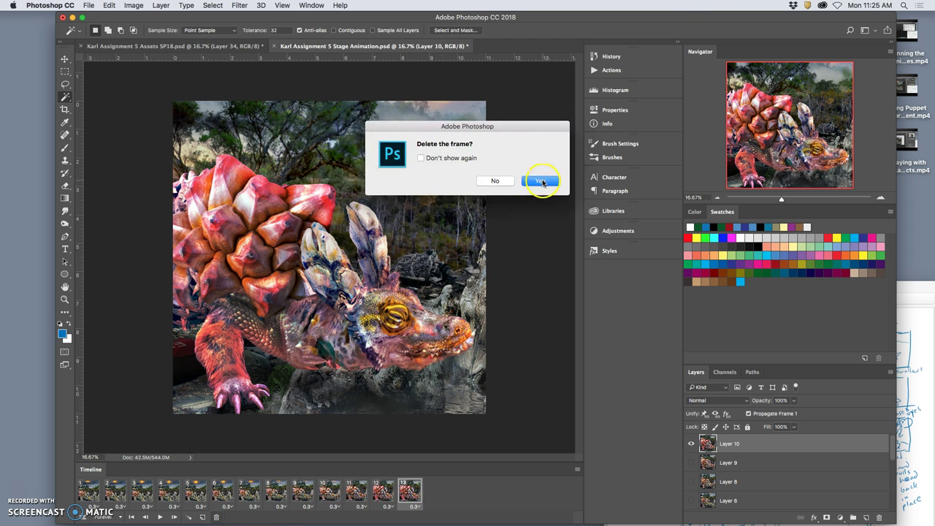
{"action": "left_click", "coordinate": [541, 181]}
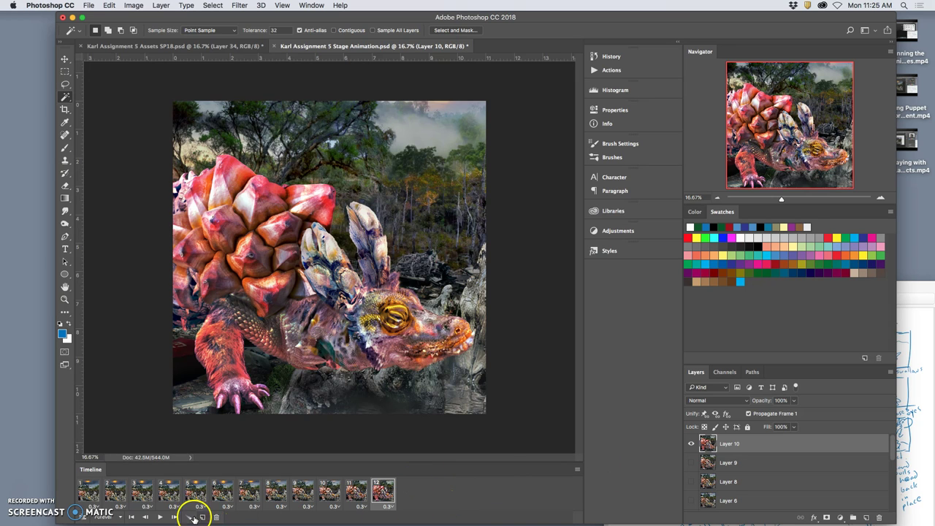
- Select frames 1 to 12 and delete them, leaving only one frame in the timeline
{"action": "left_click", "coordinate": [91, 492]}
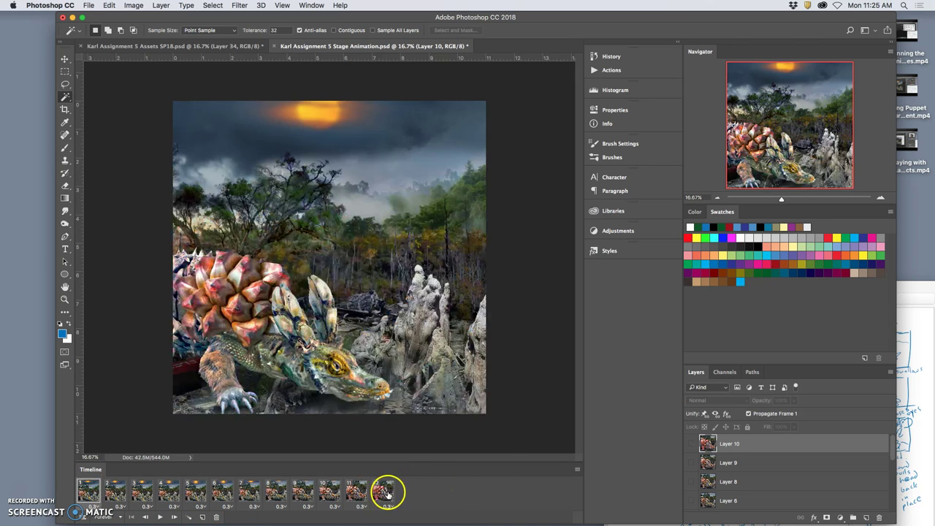
{"action": "left_click", "coordinate": [384, 492]}
{"action": "left_click", "coordinate": [87, 492], "text": "shift"}
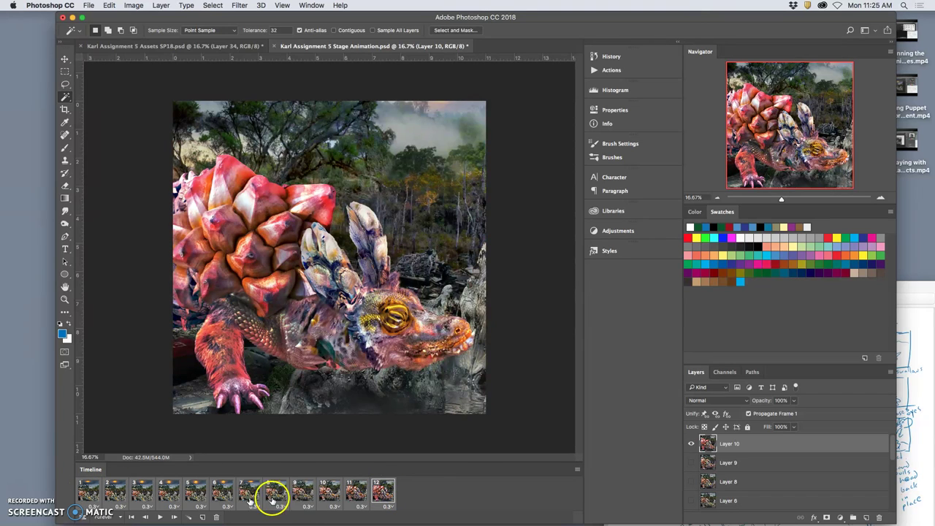
{"action": "left_click", "coordinate": [217, 517]}
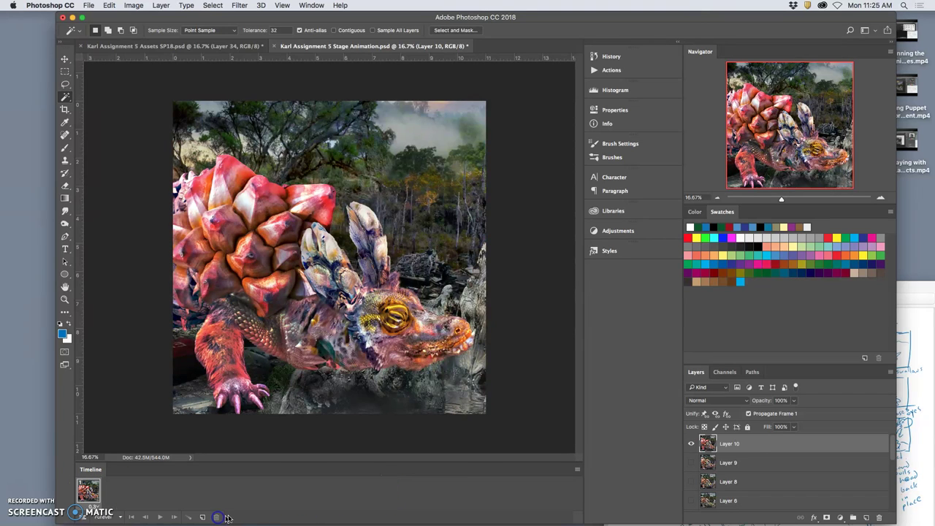
- Duplicate Layer 10 and rotate the copy about 1.46° counterclockwise
{"action": "left_click", "coordinate": [767, 447]}
{"action": "key", "text": "super+j"}
{"action": "key", "text": "super+t"}
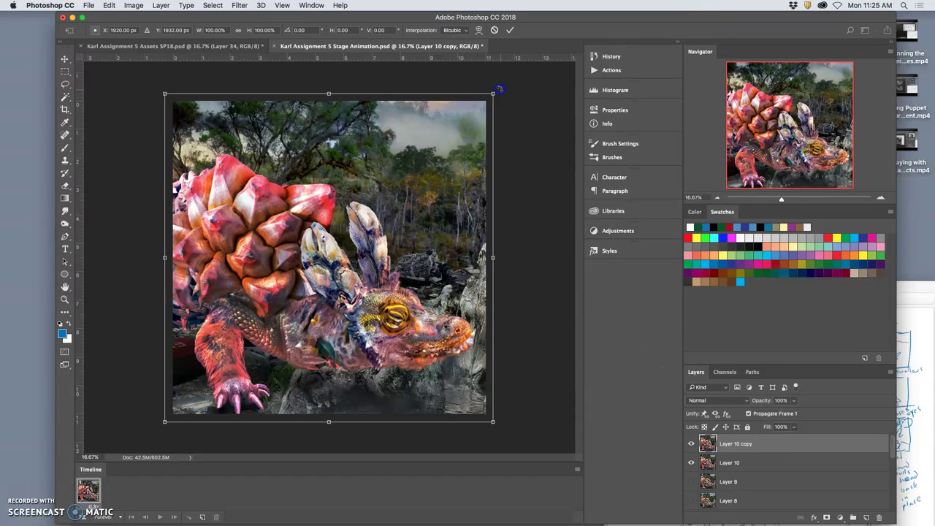
{"action": "left_click_drag", "start_coordinate": [498, 87], "coordinate": [496, 86]}
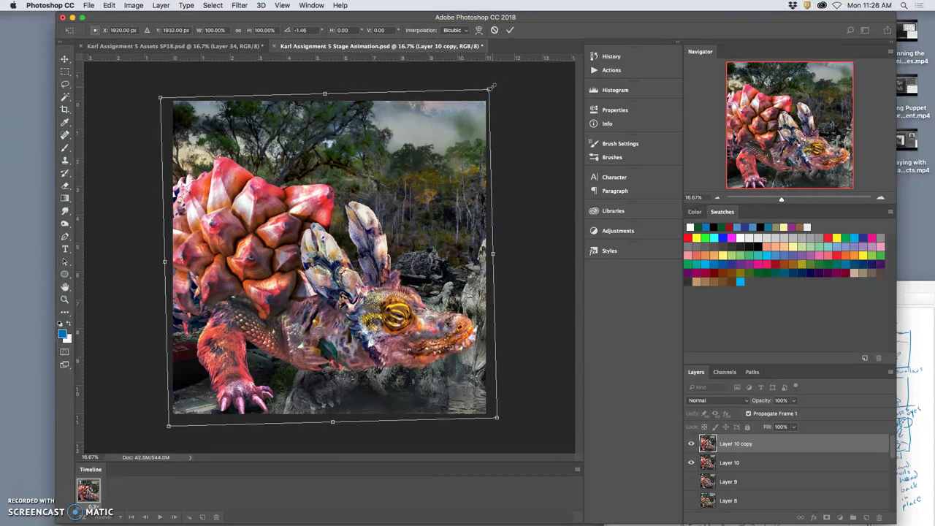
{"action": "key", "text": "Return"}
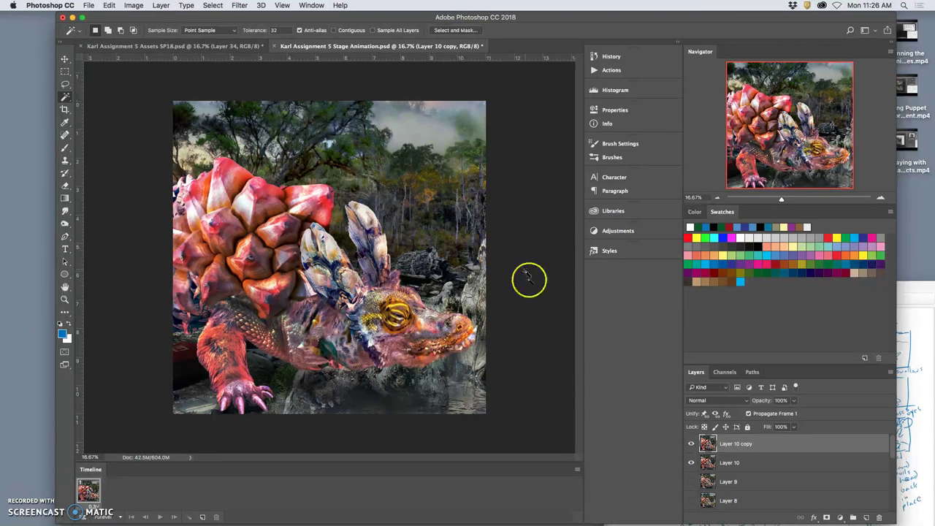
- Duplicate Layer 10 copy, scale the duplicate to about 100.92%, shift it slightly upward and rotate it about 0.76° clockwise
{"action": "key", "text": "super+j"}
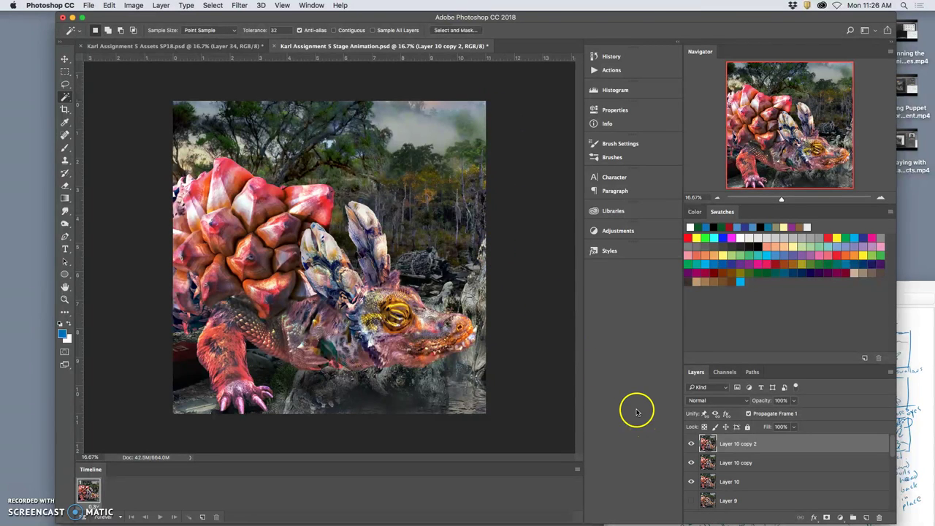
{"action": "key", "text": "super+t"}
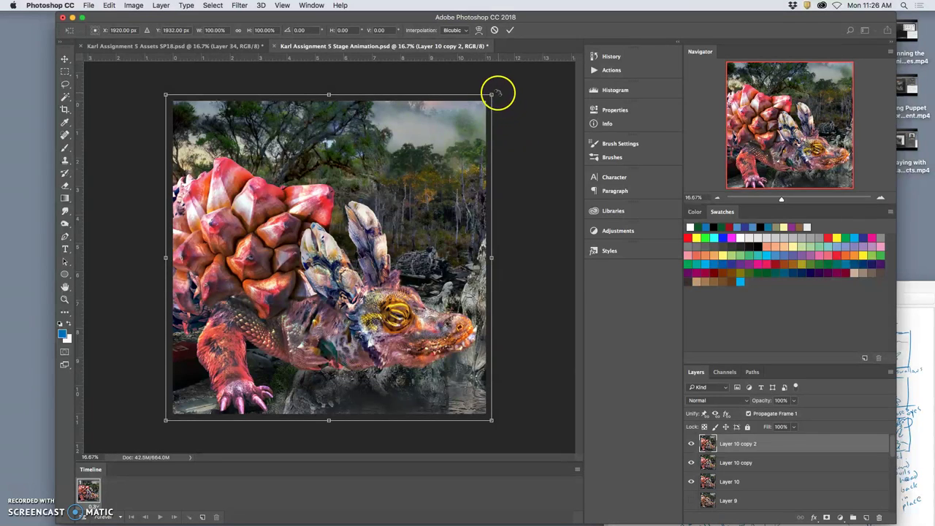
{"action": "left_click_drag", "start_coordinate": [493, 94], "coordinate": [497, 90]}
{"action": "left_click_drag", "start_coordinate": [466, 224], "coordinate": [466, 219]}
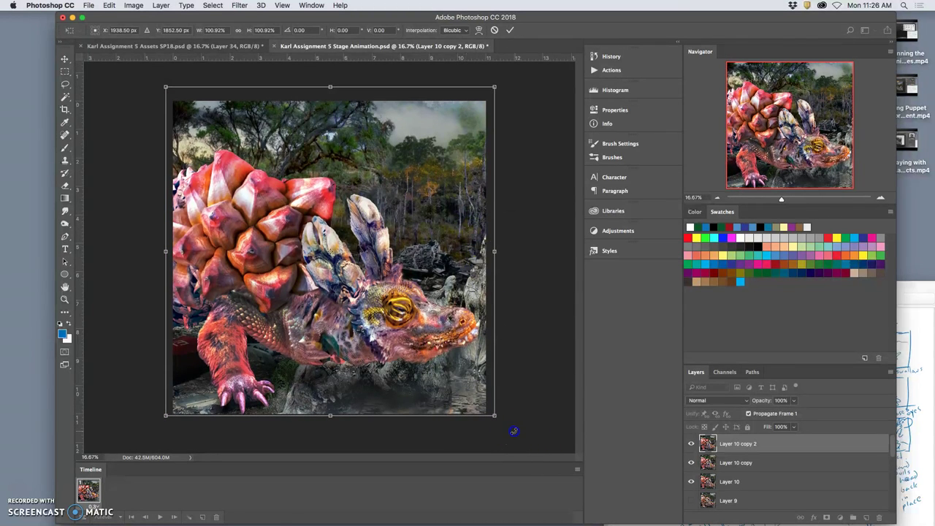
{"action": "left_click_drag", "start_coordinate": [514, 431], "coordinate": [513, 431]}
{"action": "key", "text": "Down"}
{"action": "key", "text": "Down"}
{"action": "key", "text": "Down"}
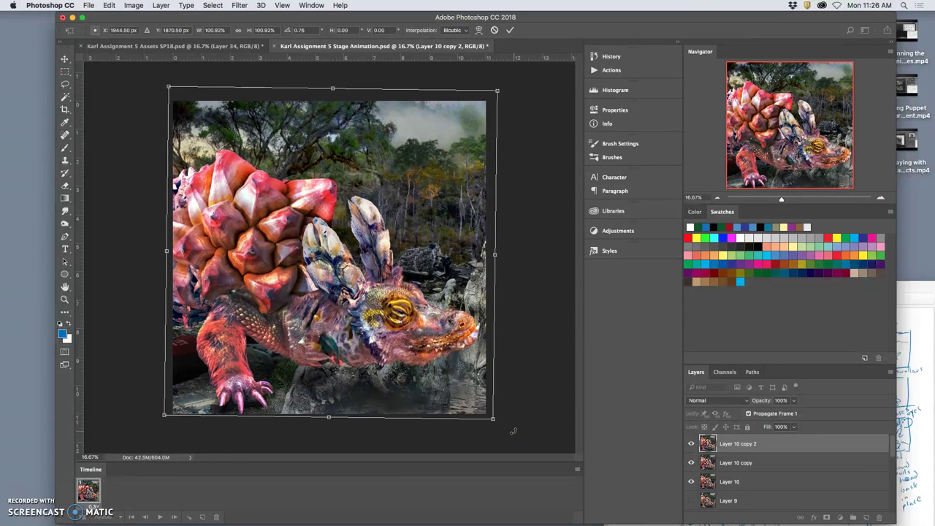
{"action": "key", "text": "Return"}
{"action": "key", "text": "w"}
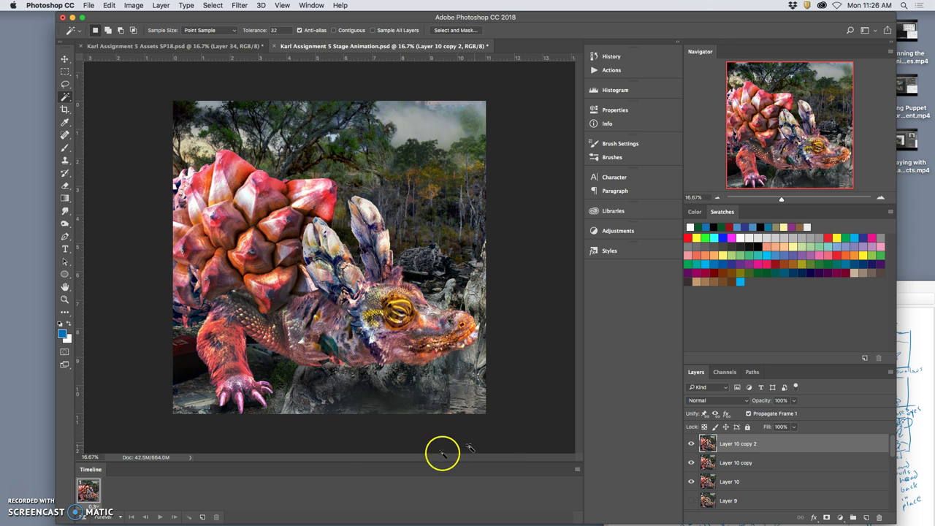
- Duplicate Layer 10 copy 2, scale the duplicate to about 128.99% and rotate it about 5.31° counterclockwise
{"action": "key", "text": "super+j"}
{"action": "key", "text": "super+t"}
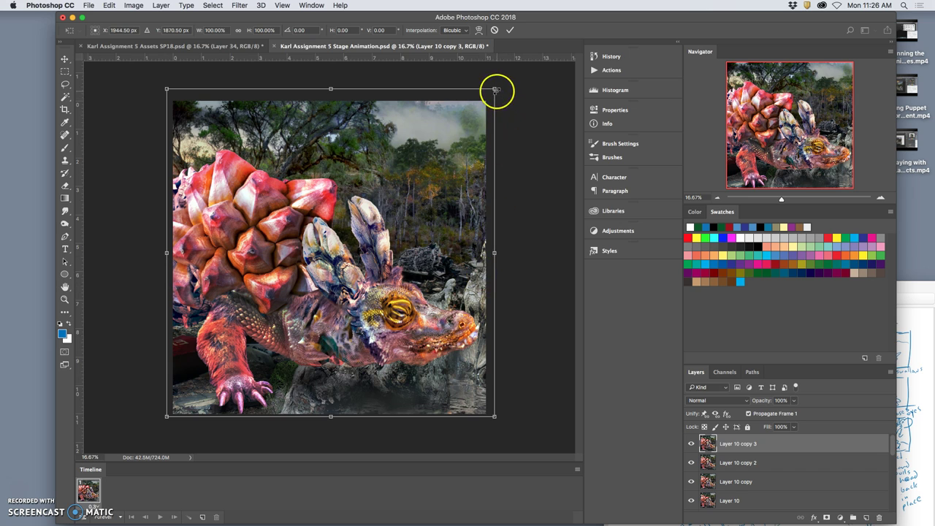
{"action": "left_click_drag", "start_coordinate": [500, 91], "coordinate": [547, 142]}
{"action": "left_click_drag", "start_coordinate": [428, 254], "coordinate": [441, 260]}
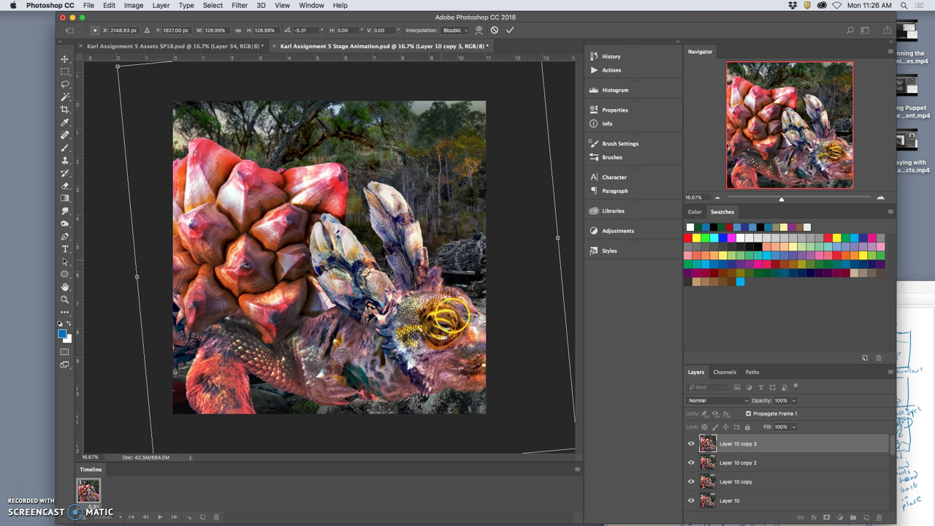
{"action": "key", "text": "Return"}
{"action": "key", "text": "super+minus"}
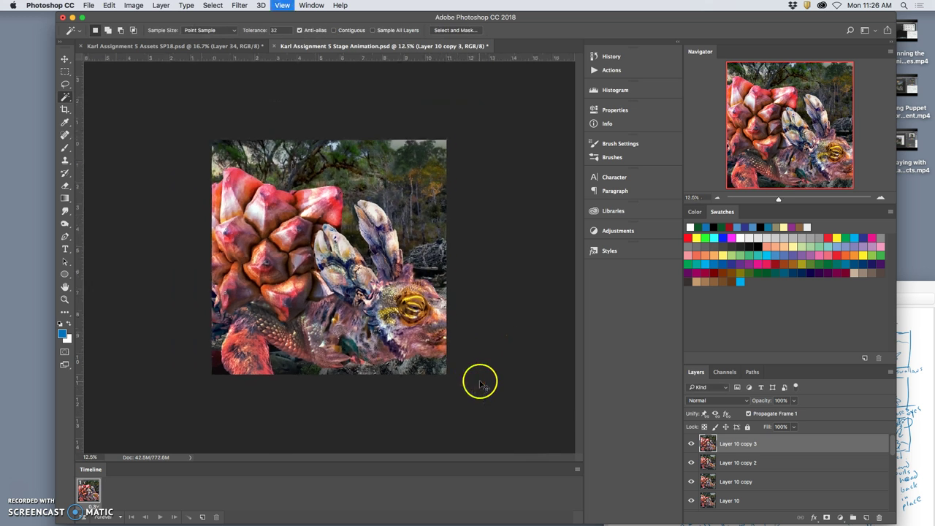
{"action": "key", "text": "super+minus"}
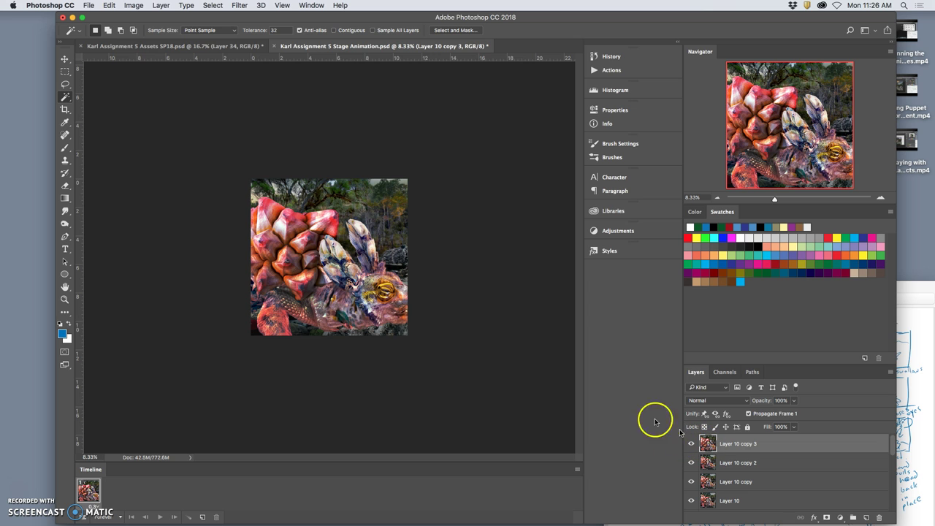
{"action": "key", "text": "super+t"}
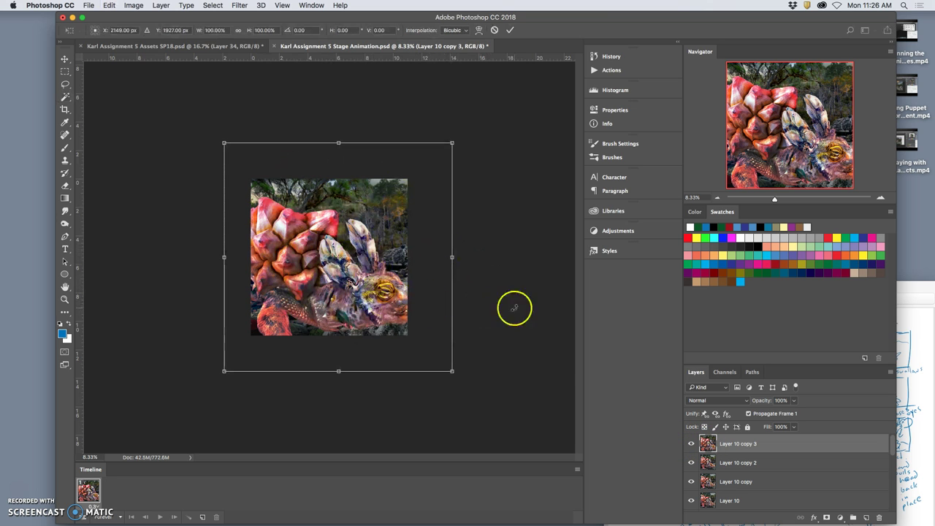
{"action": "key", "text": "Escape"}
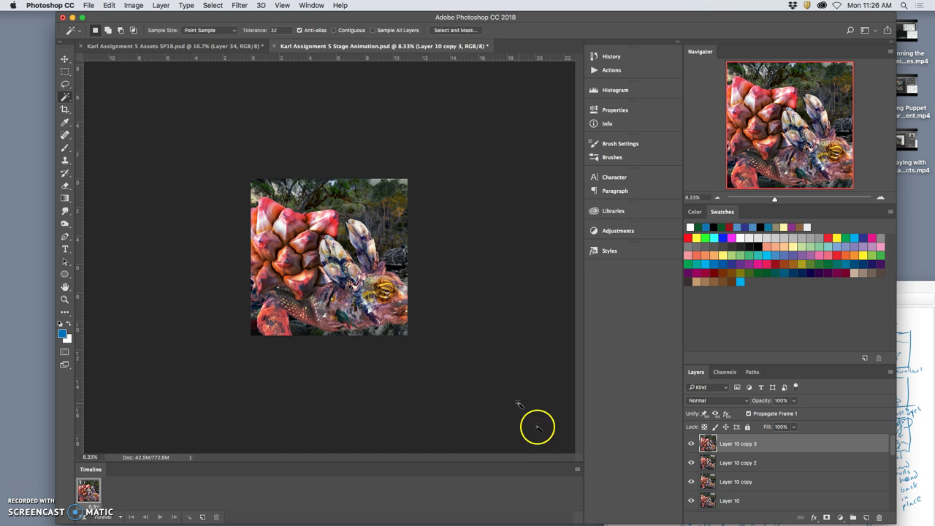
- Make frames from the layers and set the delay of all 15 frames to 0.3 seconds
{"action": "left_click", "coordinate": [577, 469]}
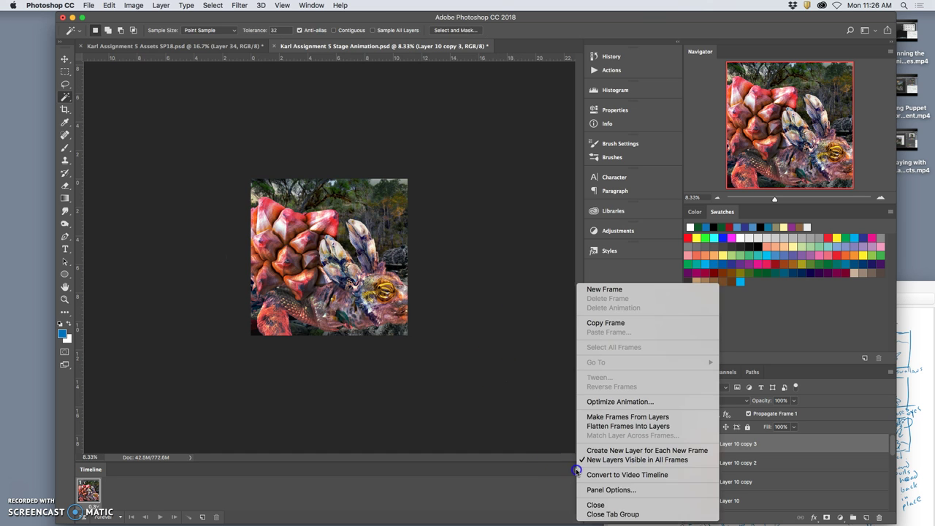
{"action": "left_click", "coordinate": [619, 418]}
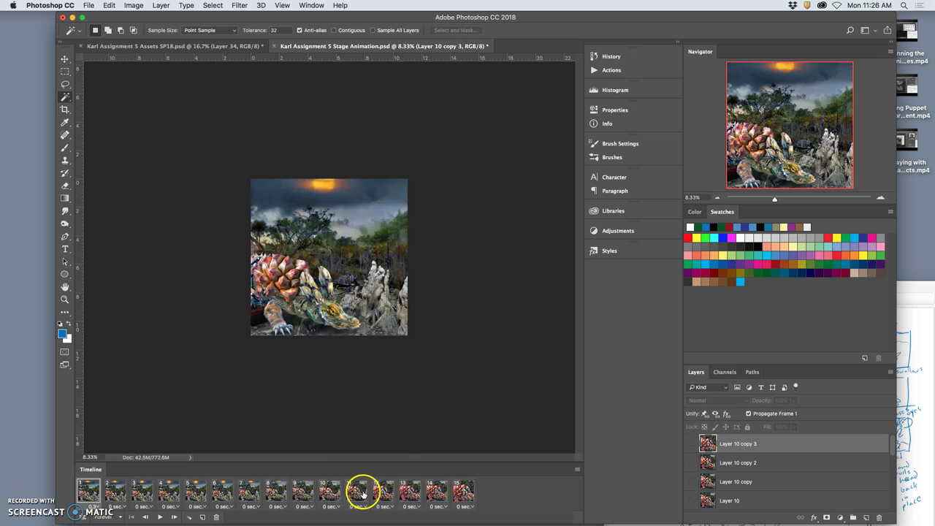
{"action": "left_click", "coordinate": [458, 494], "text": "shift"}
{"action": "left_click", "coordinate": [467, 507]}
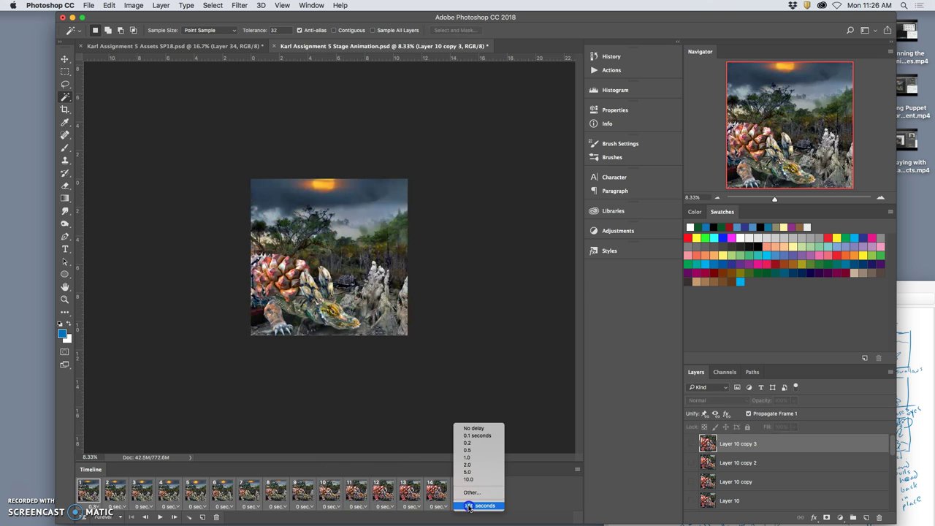
{"action": "left_click", "coordinate": [471, 492]}
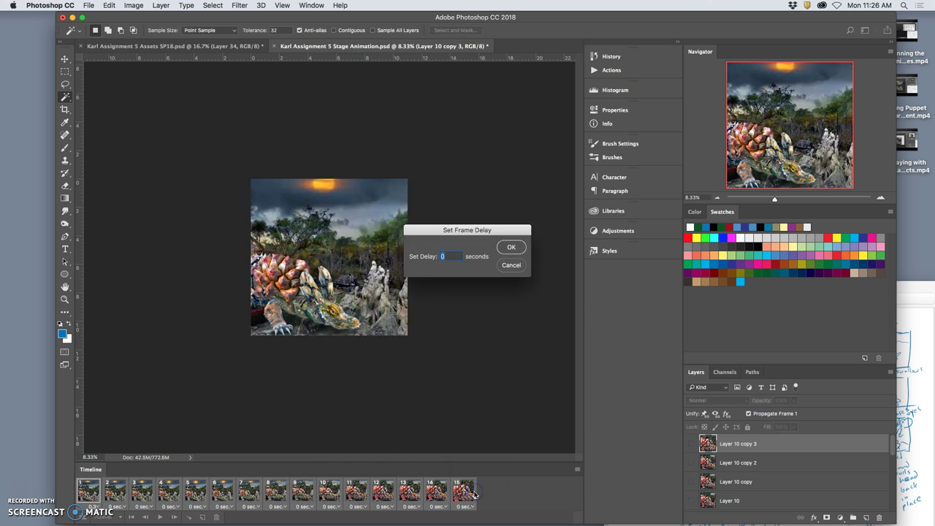
{"action": "left_click", "coordinate": [506, 250]}
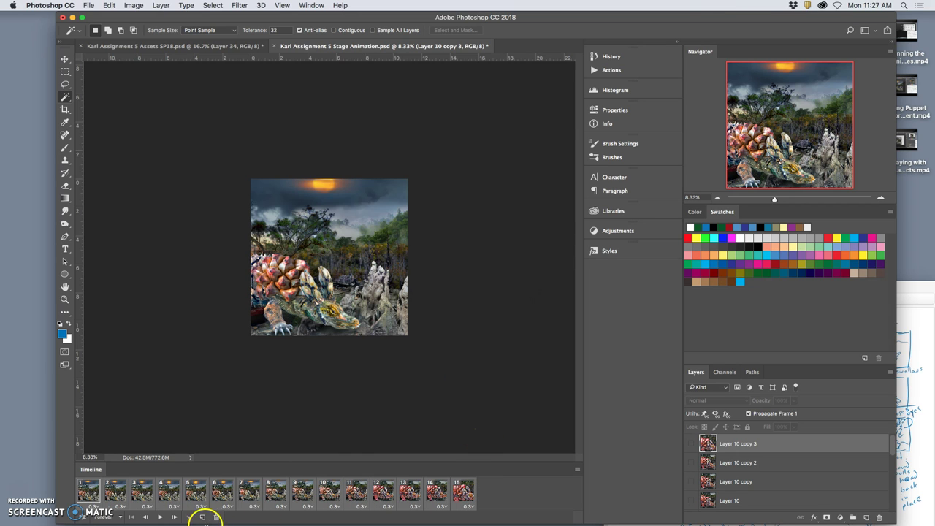
- Play back the animation, and in frame 15 shift Layer 10 copy 3 left and slightly up so the creature's snout fits in view
{"action": "left_click", "coordinate": [161, 517]}
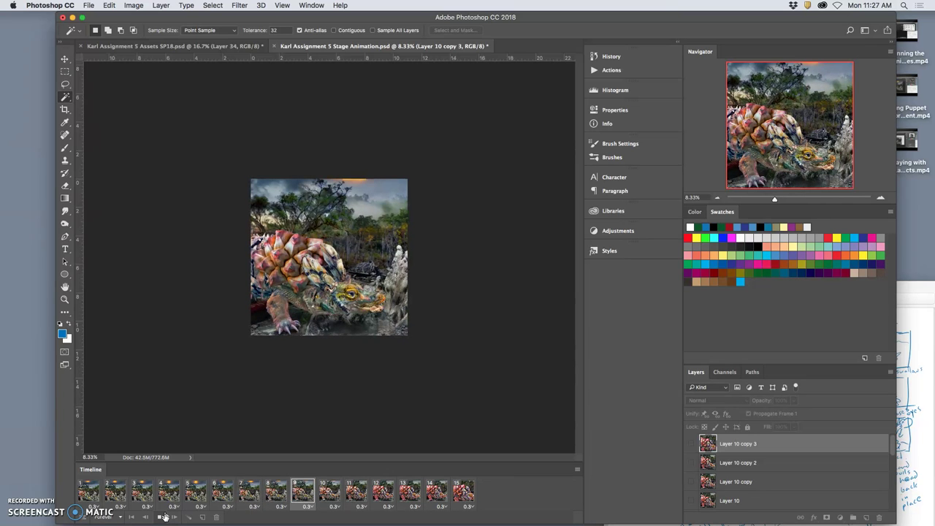
{"action": "left_click", "coordinate": [161, 517]}
{"action": "left_click", "coordinate": [462, 491]}
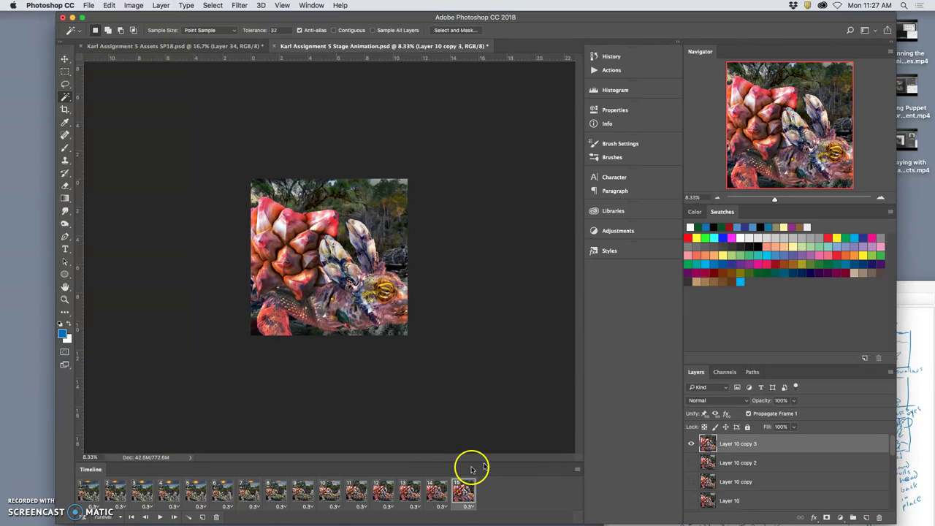
{"action": "left_click", "coordinate": [65, 60]}
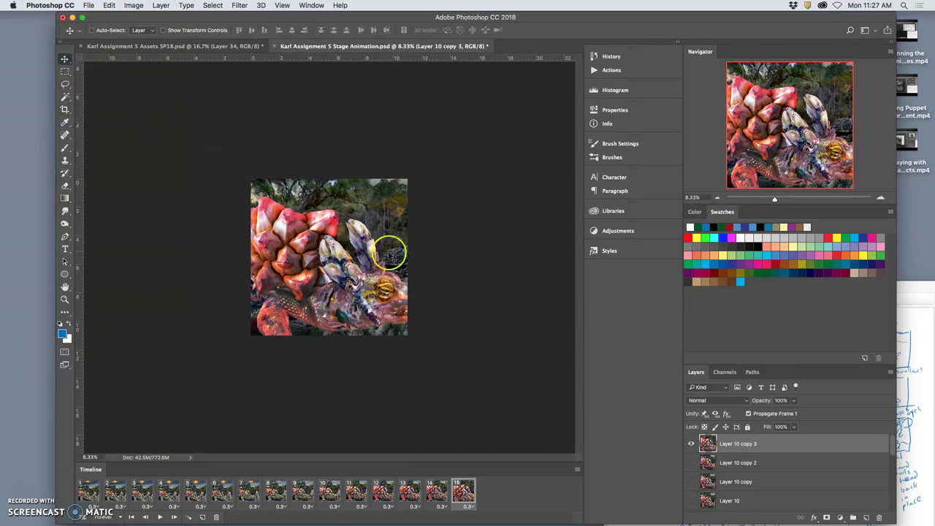
{"action": "left_click_drag", "start_coordinate": [372, 261], "coordinate": [346, 254]}
{"action": "left_click", "coordinate": [404, 281]}
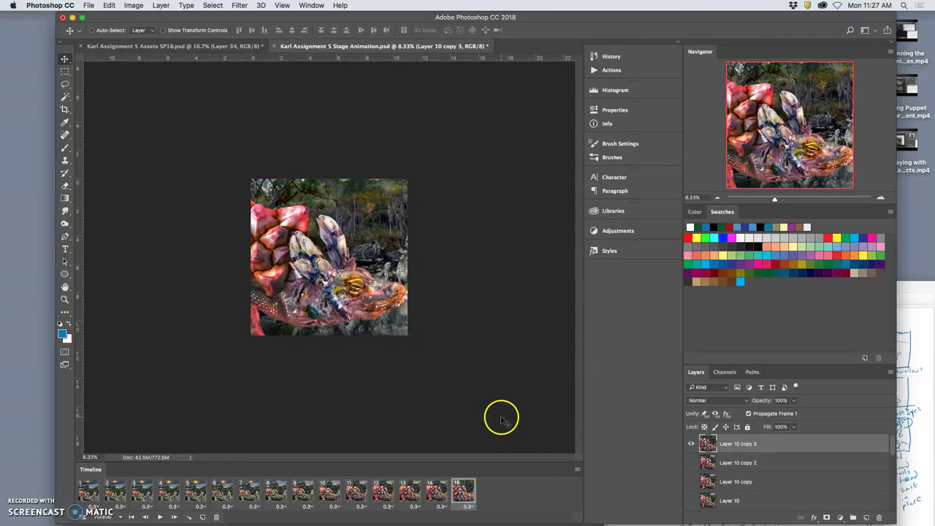
- Play the animation from frame 7 to check its motion, and stop playback
{"action": "left_click", "coordinate": [250, 494]}
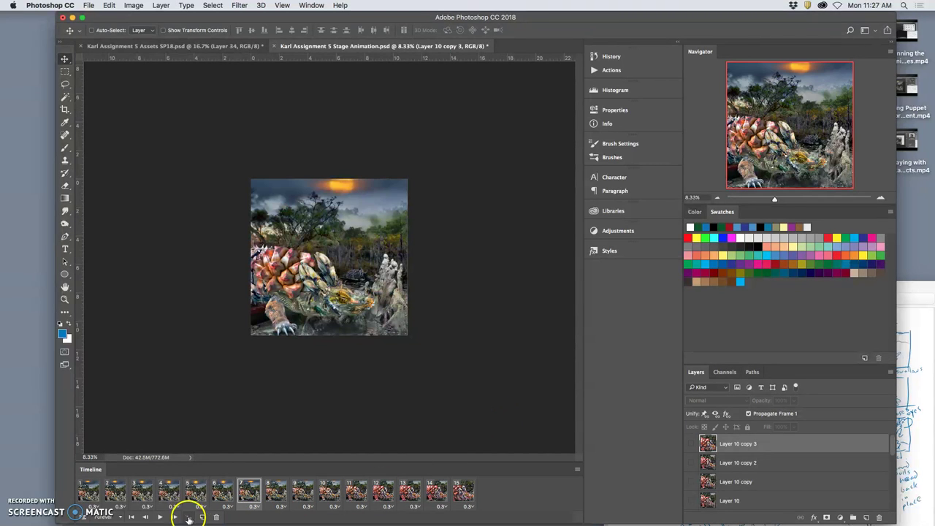
{"action": "left_click", "coordinate": [160, 516]}
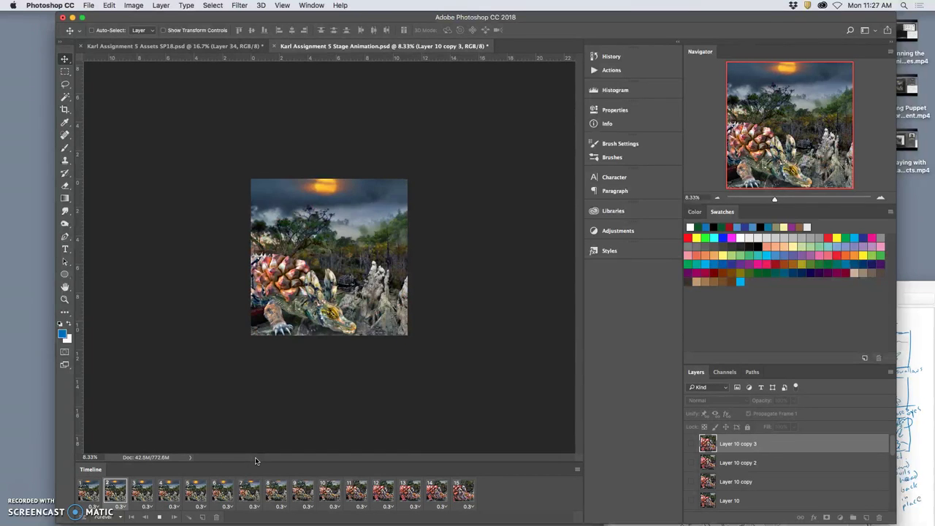
{"action": "left_click", "coordinate": [161, 516]}
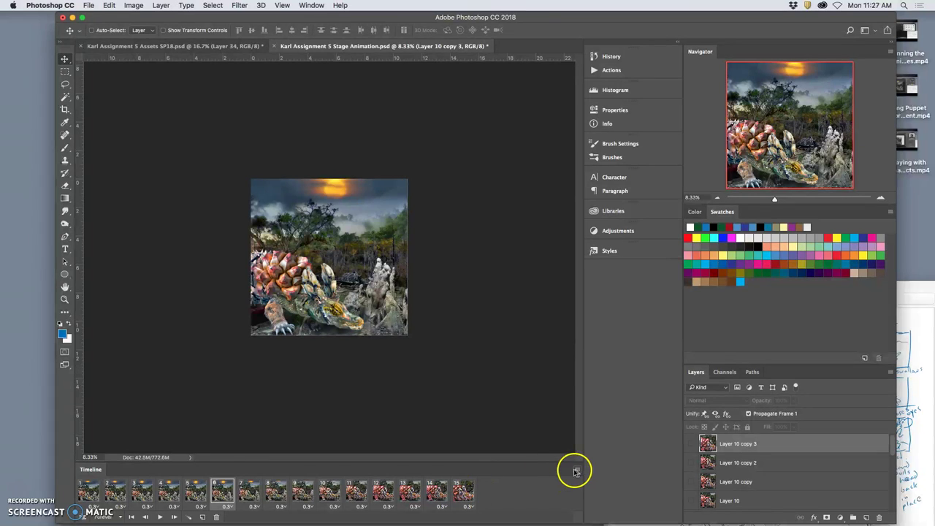
- Flatten all the animation frames into layers
{"action": "left_click", "coordinate": [576, 470]}
{"action": "left_click", "coordinate": [632, 438]}
{"action": "left_click", "coordinate": [456, 388]}
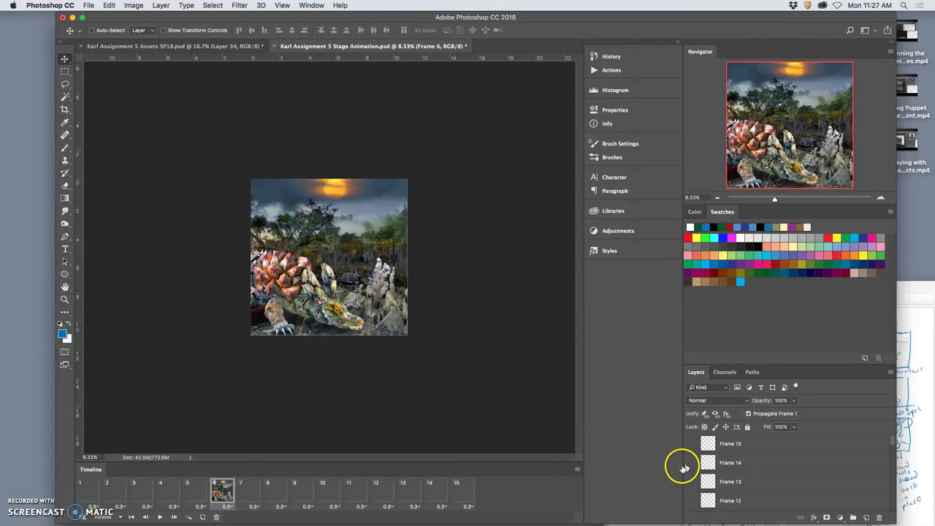
- Select frames 1 to 15 and delete them, leaving a single frame in the timeline
{"action": "left_click", "coordinate": [464, 492]}
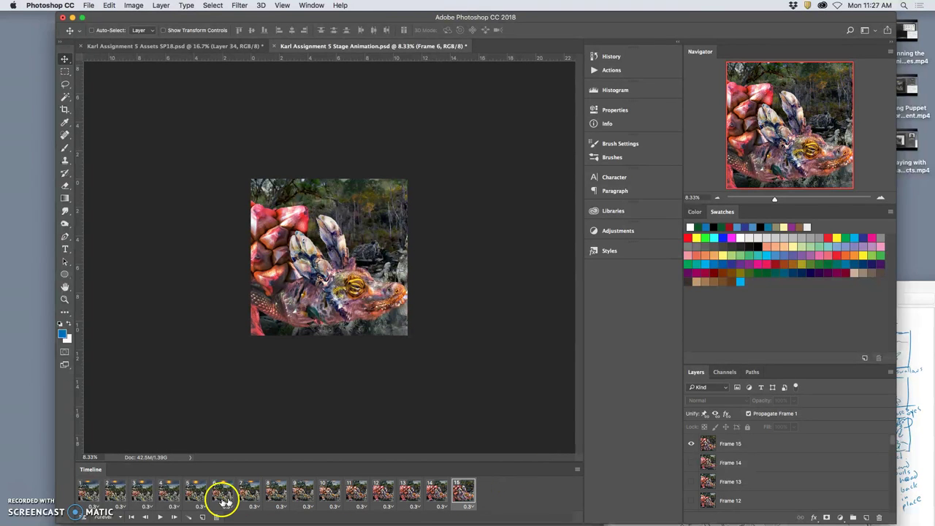
{"action": "left_click", "coordinate": [92, 493], "text": "shift"}
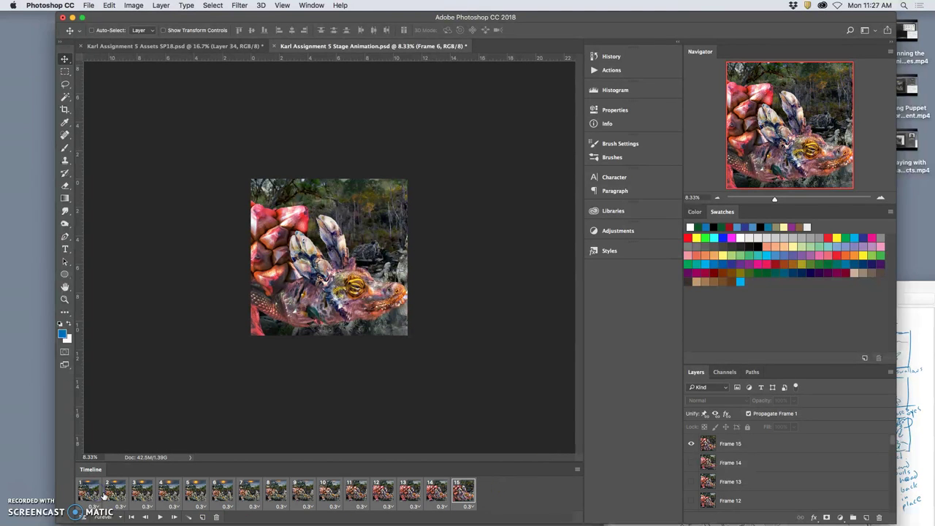
{"action": "left_click", "coordinate": [216, 516]}
- Delete the old layers from Layer 10 copy 3 down to the bottommost Frame 1, keeping the newly flattened frame layers
{"action": "scroll", "coordinate": [797, 474], "scroll_direction": "down", "scroll_amount": 9}
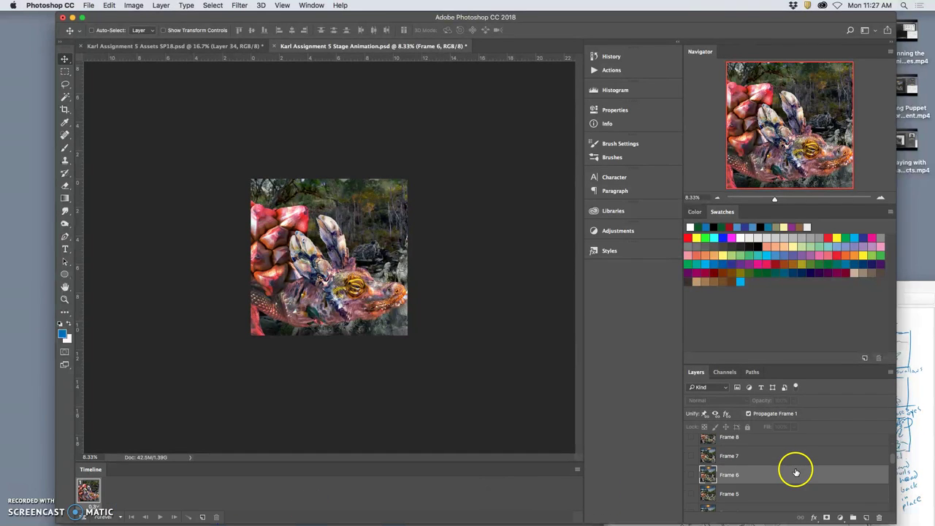
{"action": "scroll", "coordinate": [795, 471], "scroll_direction": "down", "scroll_amount": 3}
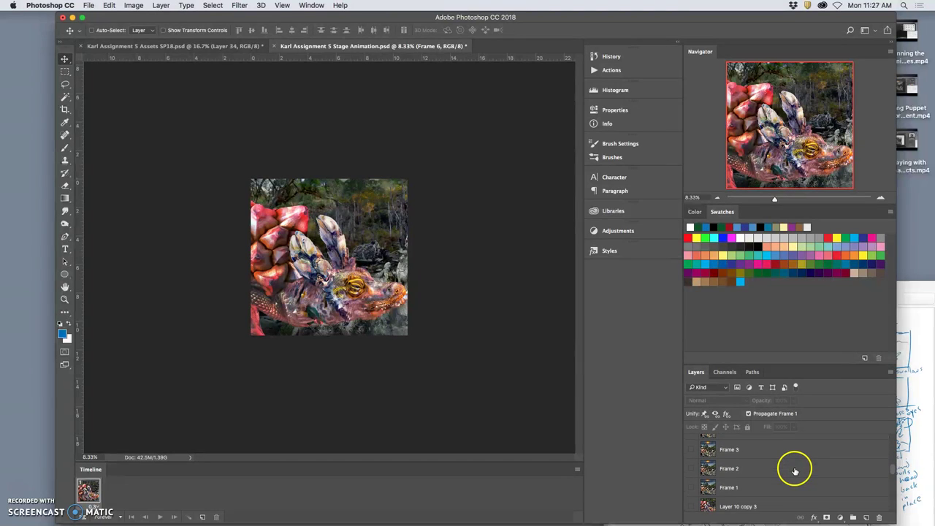
{"action": "left_click", "coordinate": [769, 501]}
{"action": "scroll", "coordinate": [769, 499], "scroll_direction": "down", "scroll_amount": 10}
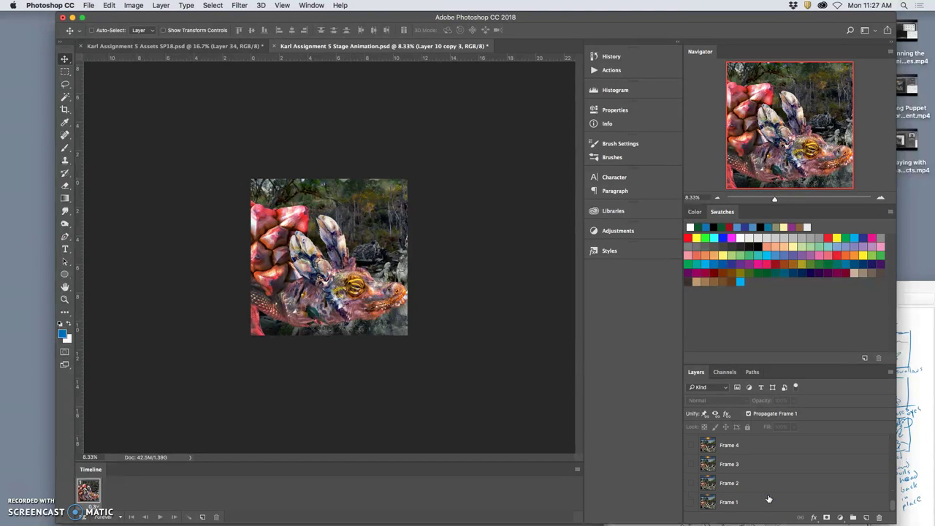
{"action": "left_click", "coordinate": [764, 503], "text": "shift"}
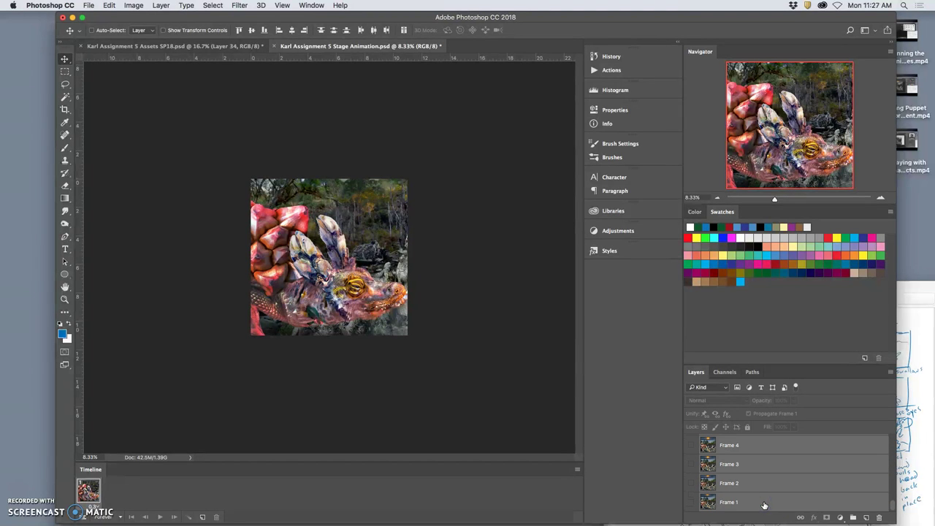
{"action": "left_click", "coordinate": [766, 502]}
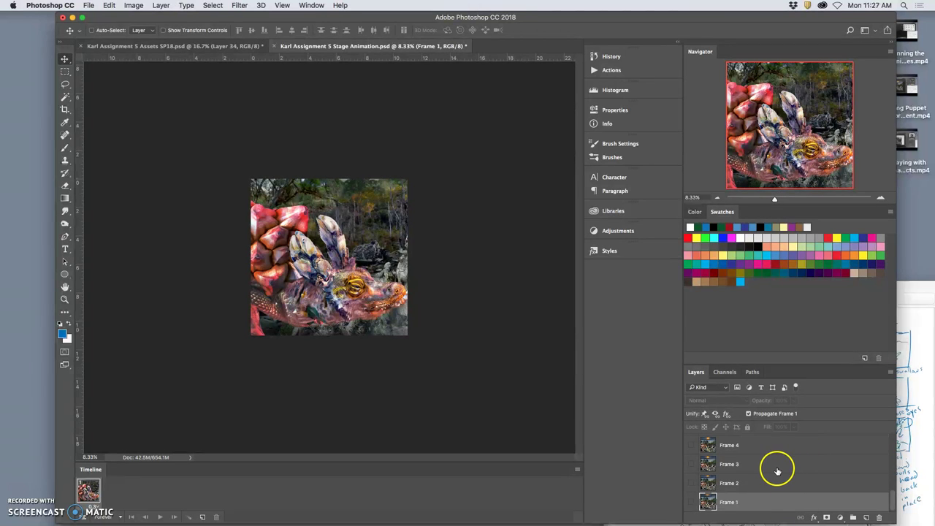
{"action": "scroll", "coordinate": [752, 474], "scroll_direction": "up", "scroll_amount": 3}
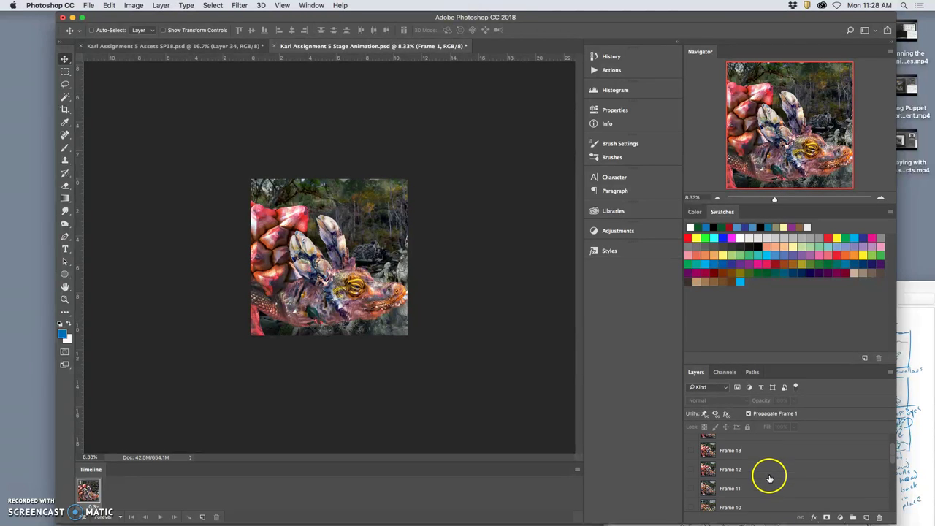
- Save the document and make new animation frames from the flattened layers
{"action": "key", "text": "super+s"}
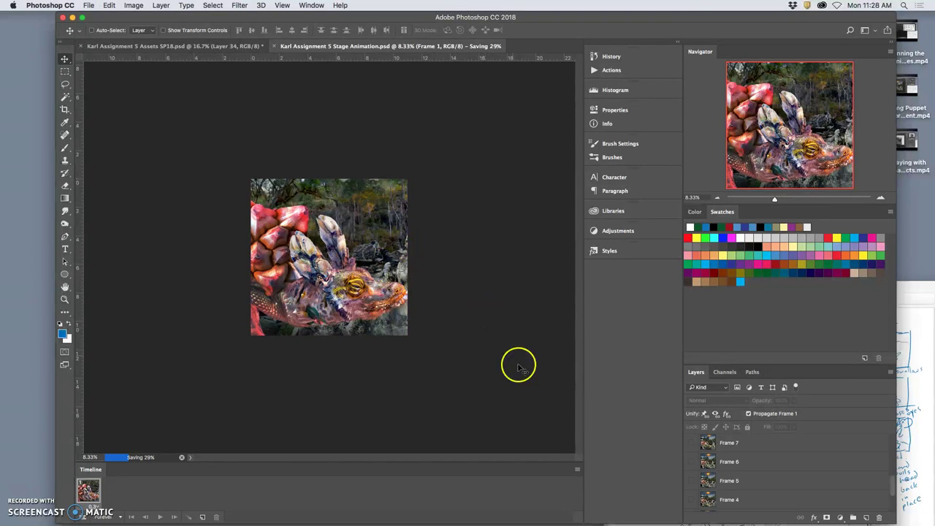
{"action": "left_click", "coordinate": [578, 470]}
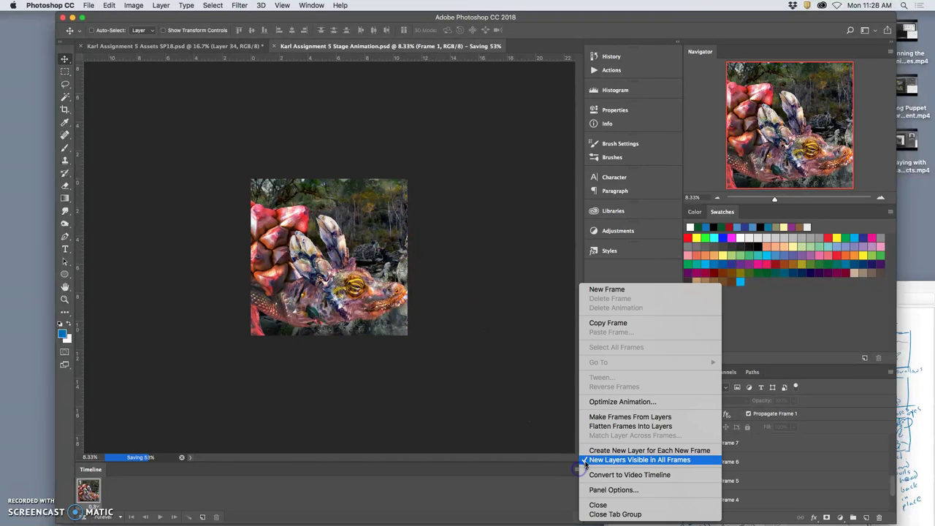
{"action": "left_click", "coordinate": [599, 413]}
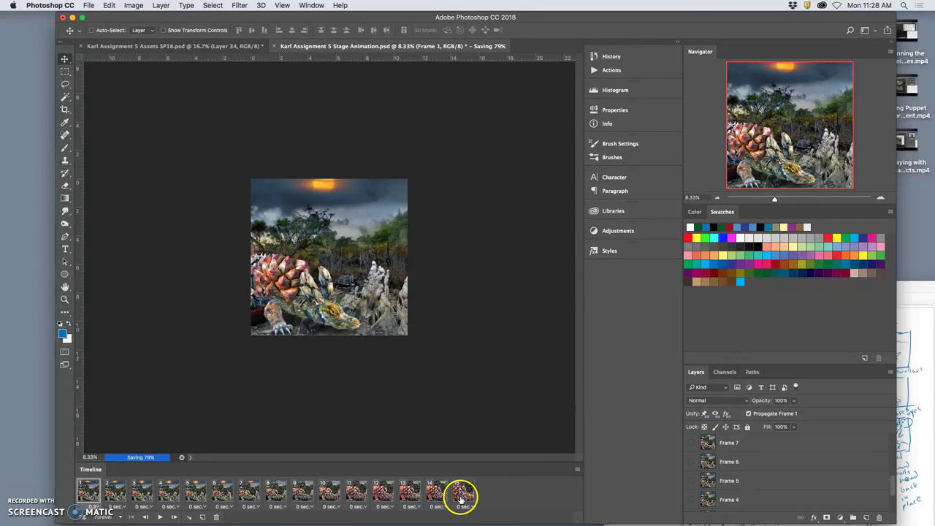
- Set the delay of all 15 rebuilt frames to 0.3 seconds and play the animation
{"action": "left_click", "coordinate": [460, 497]}
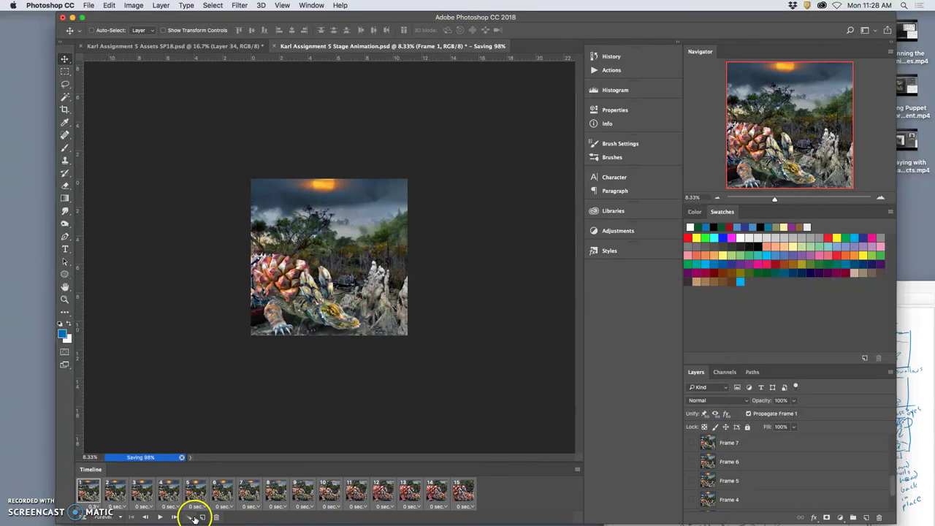
{"action": "left_click", "coordinate": [467, 506]}
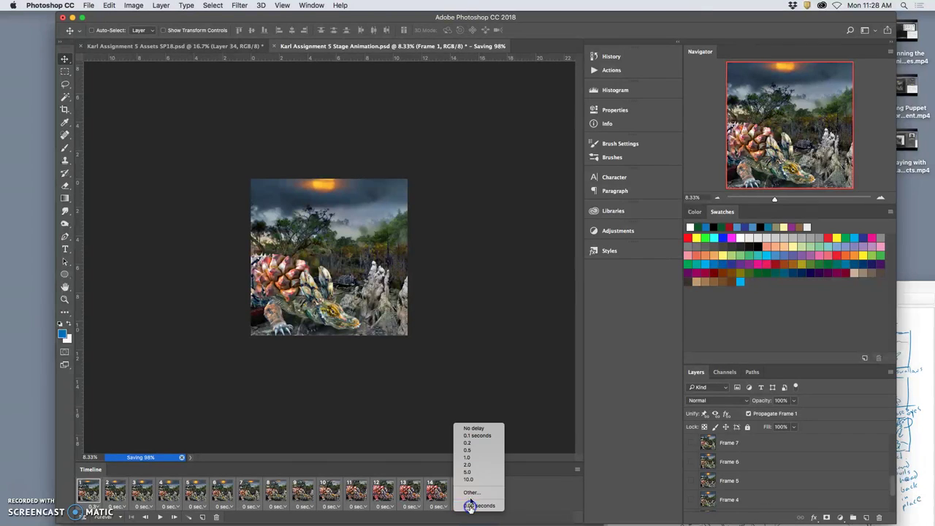
{"action": "left_click", "coordinate": [471, 491]}
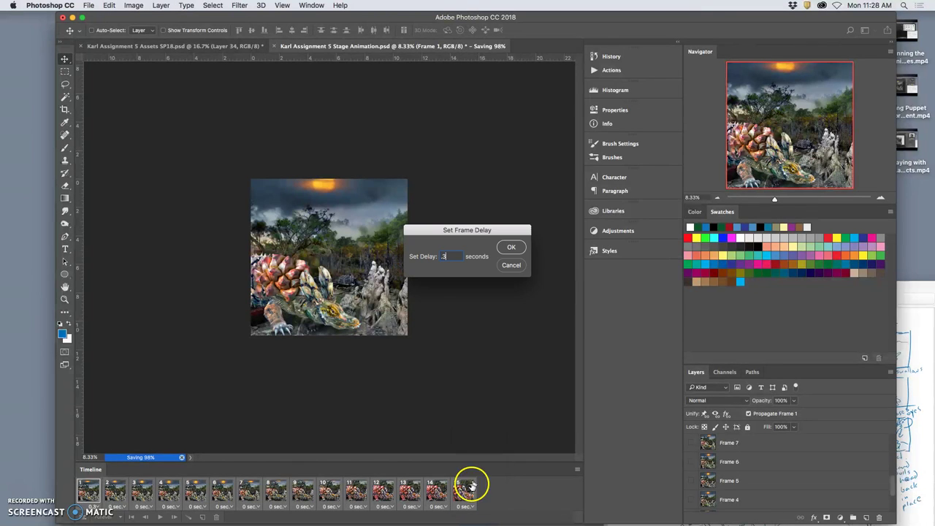
{"action": "left_click", "coordinate": [513, 248]}
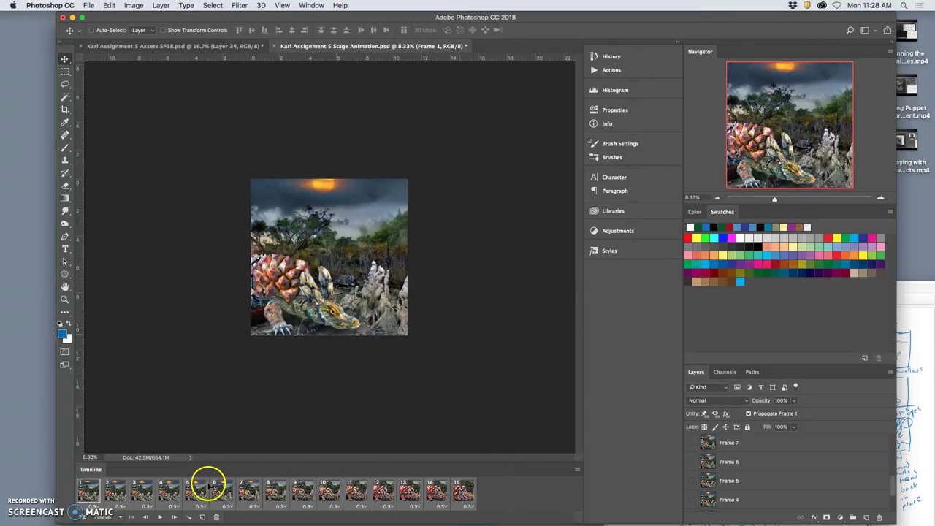
{"action": "left_click", "coordinate": [160, 516]}
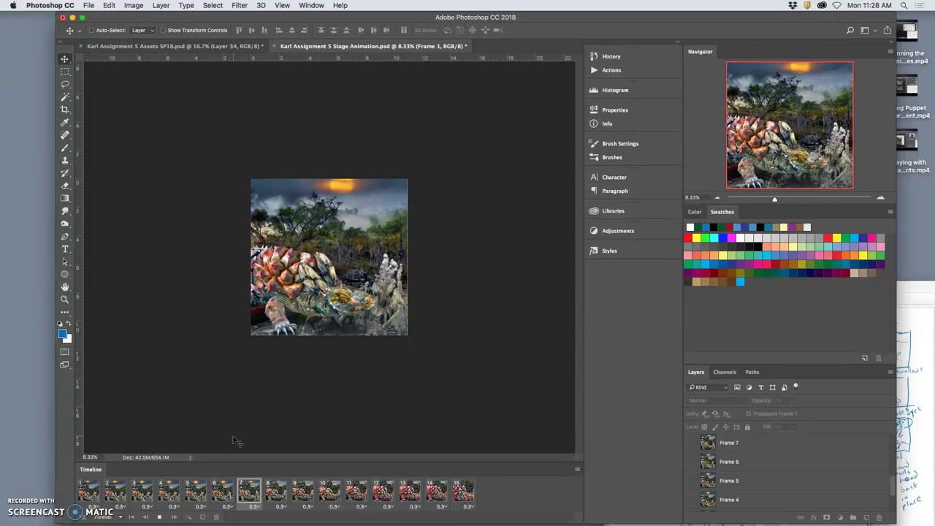
- Review the looping animation on the canvas and stop its playback
{"action": "left_click", "coordinate": [259, 347]}
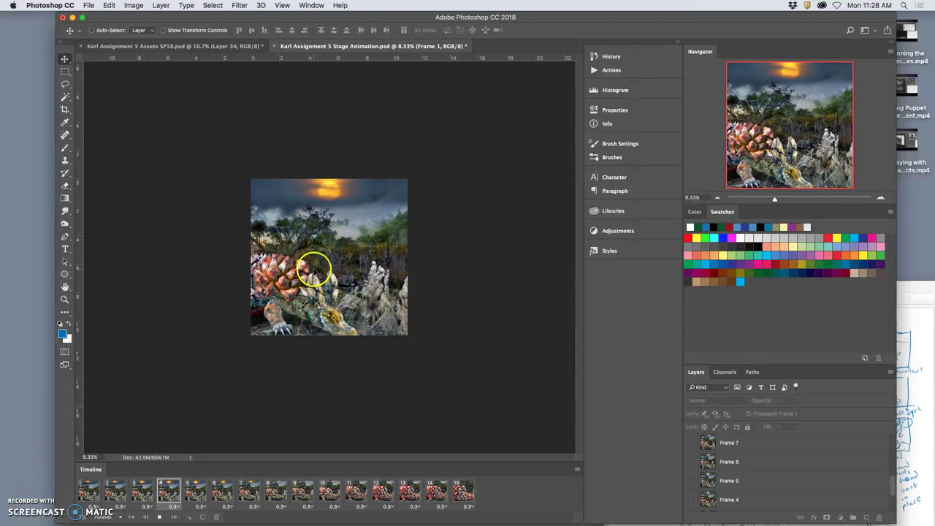
{"action": "left_click", "coordinate": [227, 333]}
{"action": "left_click", "coordinate": [230, 329]}
{"action": "left_click", "coordinate": [191, 490]}
{"action": "left_click", "coordinate": [161, 516]}
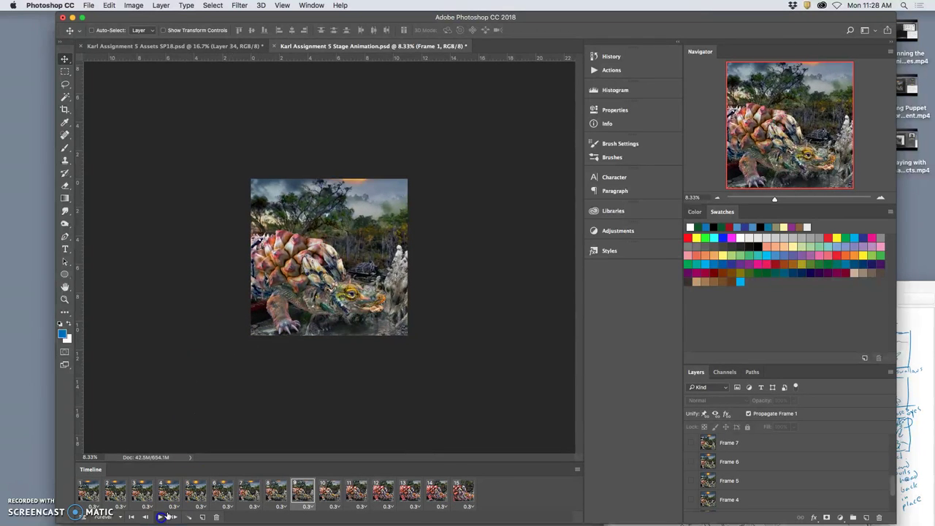
- Select all frames from 1 to 15 in the rebuilt animation and delete them
{"action": "left_click", "coordinate": [88, 494]}
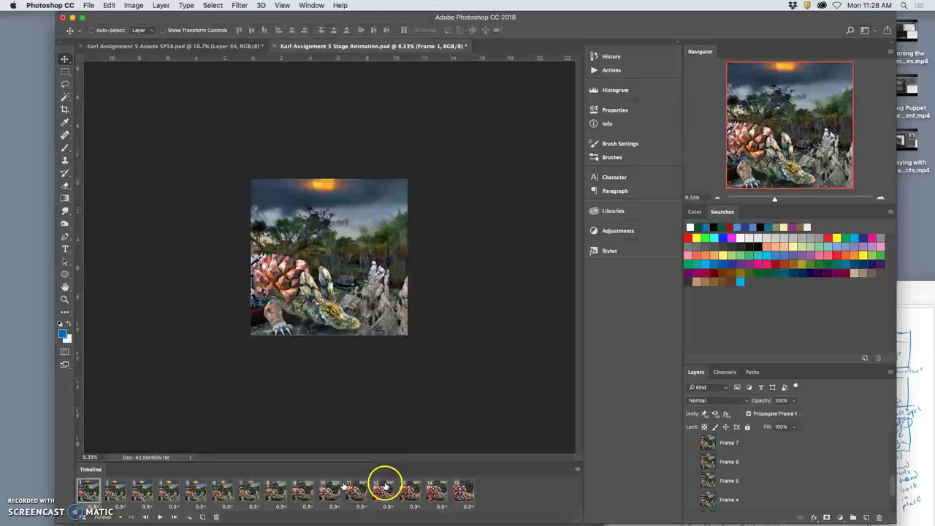
{"action": "left_click", "coordinate": [472, 490], "text": "shift"}
{"action": "left_click_drag", "start_coordinate": [246, 511], "coordinate": [216, 516]}
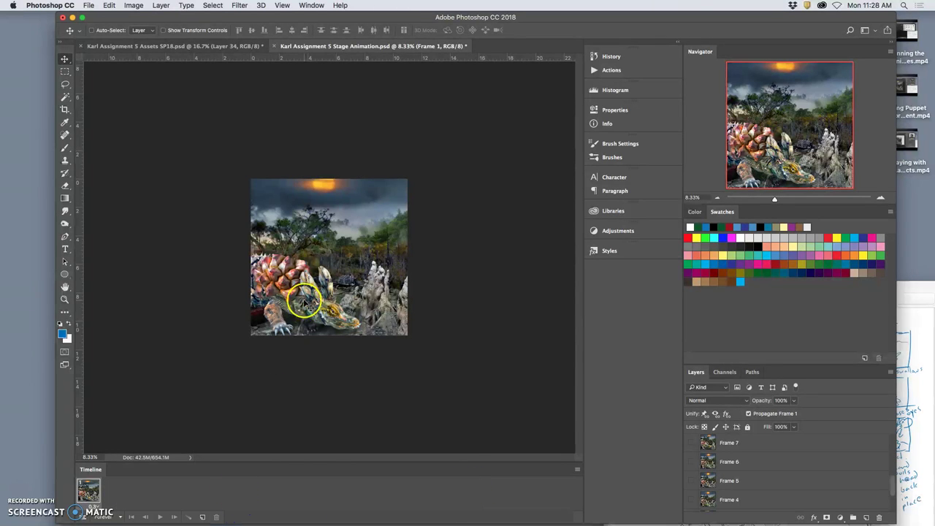
- Select the topmost layer, Frame 15, make it visible, and enlarge the canvas view to 16.67%
{"action": "scroll", "coordinate": [839, 500], "scroll_direction": "up", "scroll_amount": 8}
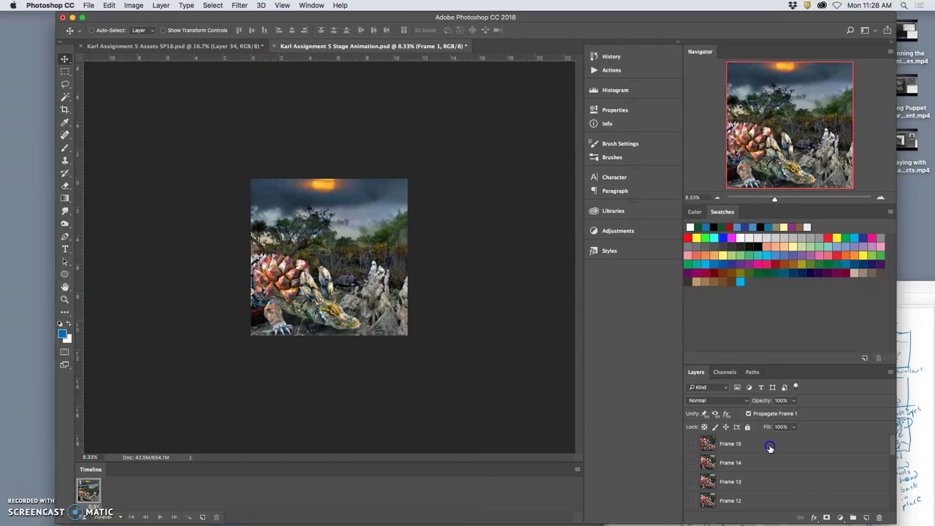
{"action": "left_click", "coordinate": [769, 443]}
{"action": "left_click", "coordinate": [690, 443]}
{"action": "key", "text": "super+plus"}
{"action": "key", "text": "super+plus"}
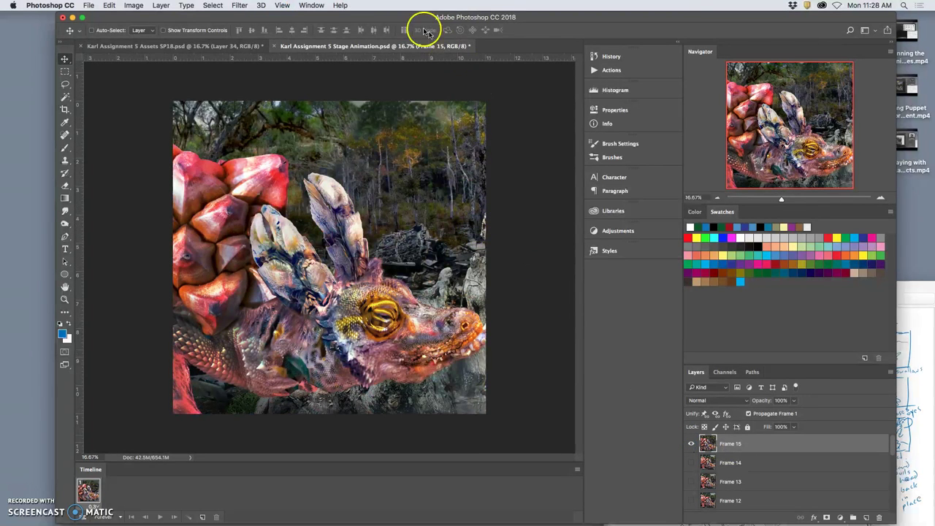
- Hide the Timeline and switch to the Assignment 5 Assets SP18 document
{"action": "left_click", "coordinate": [314, 5]}
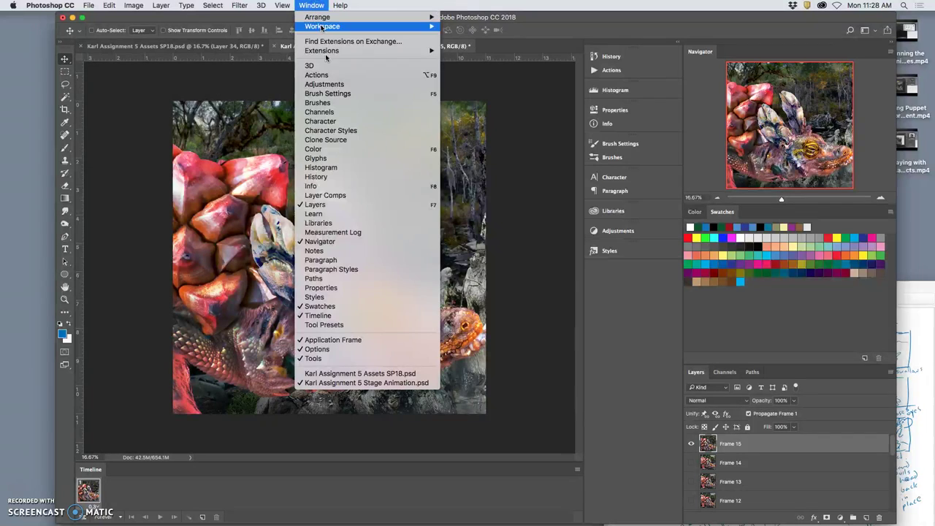
{"action": "left_click", "coordinate": [337, 319]}
{"action": "left_click", "coordinate": [202, 44]}
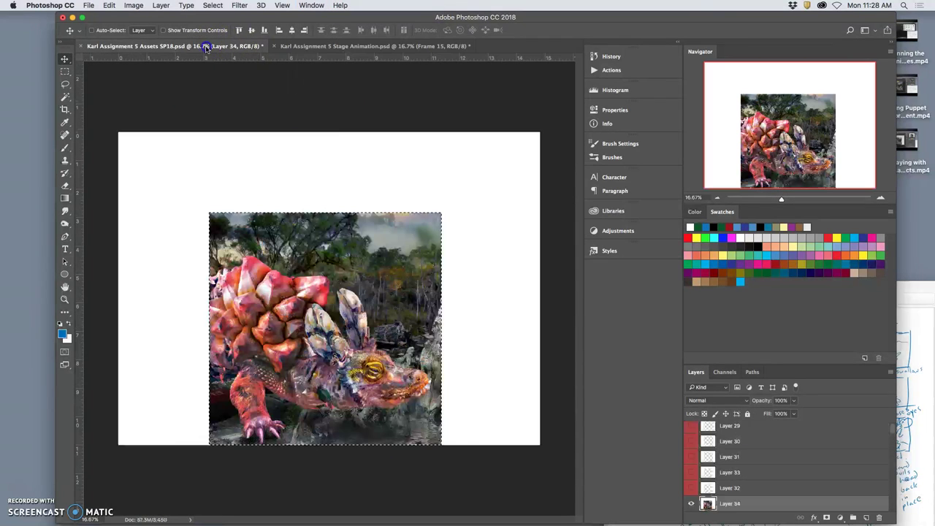